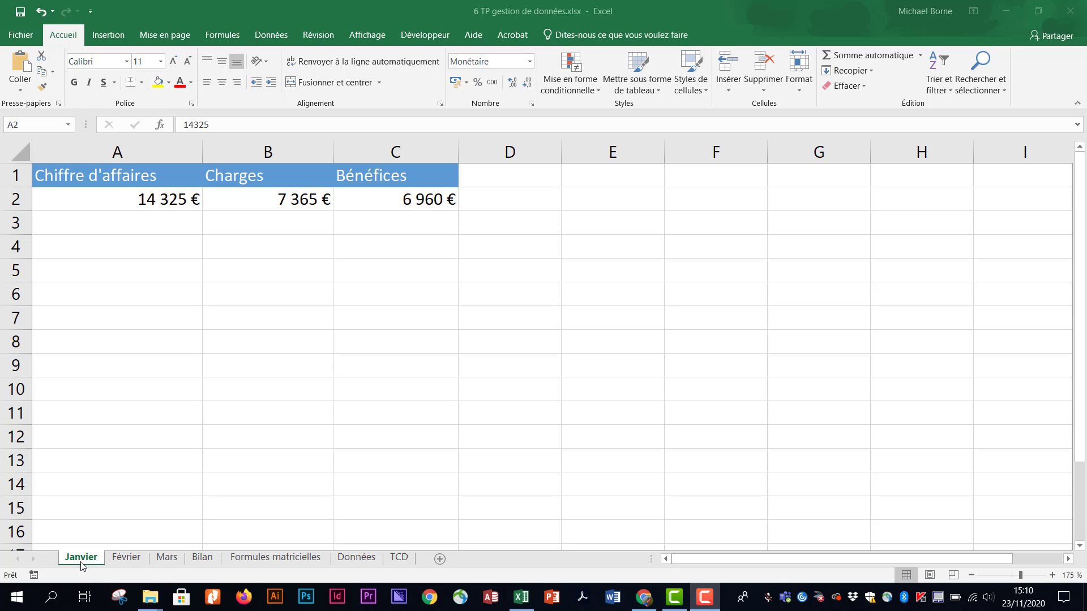
Review the revenue, charges and profit figures on the Janvier, Février and Mars sheets and the layout of the Bilan sheet
left_click(127, 558)
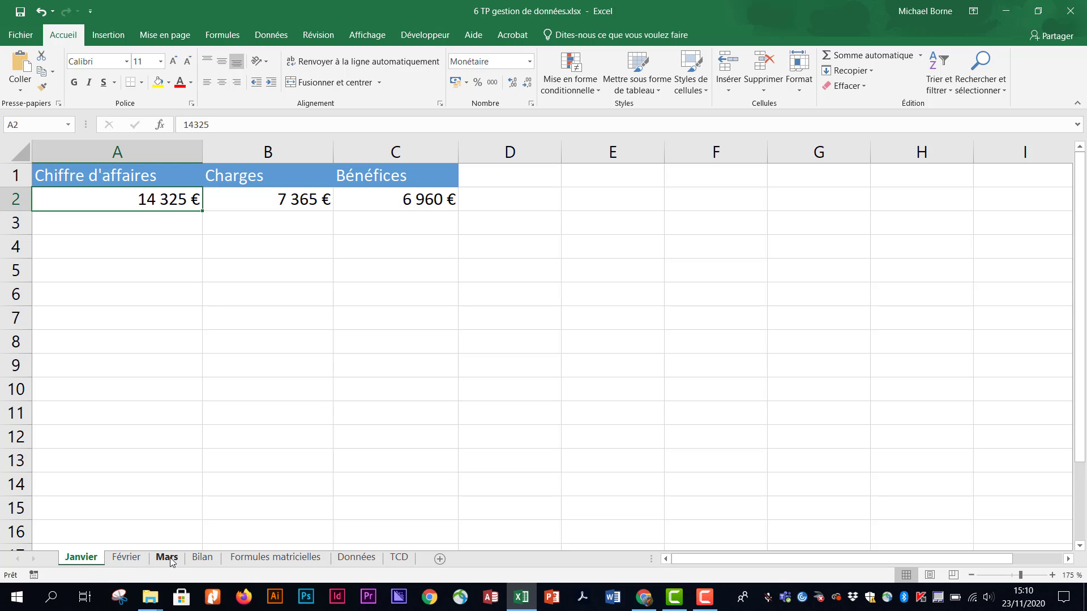
left_click(167, 557)
left_click(125, 558)
left_click(83, 559)
left_click(208, 559)
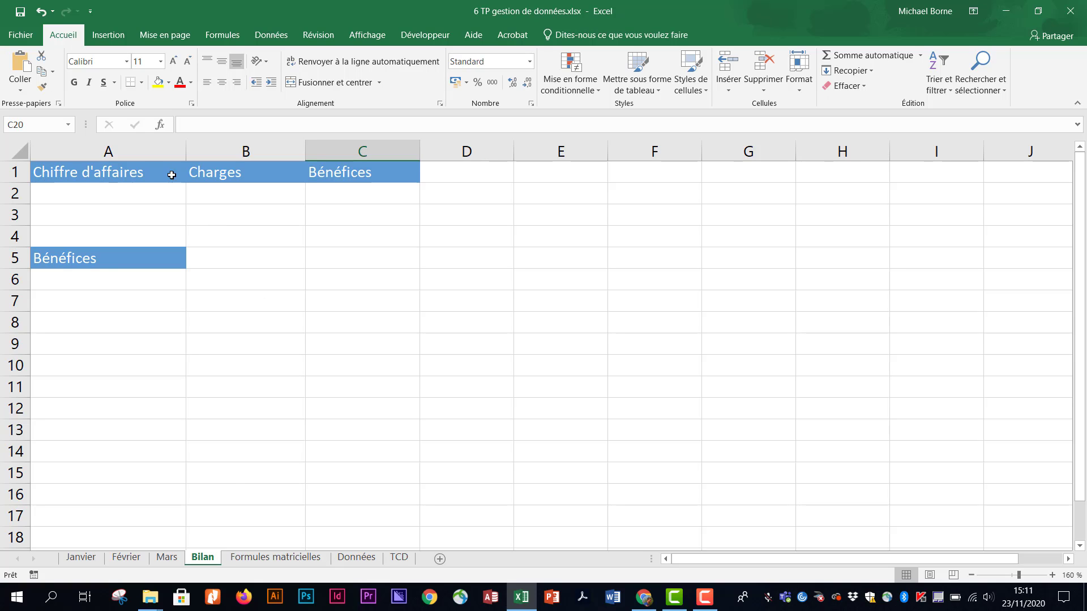
left_click(80, 561)
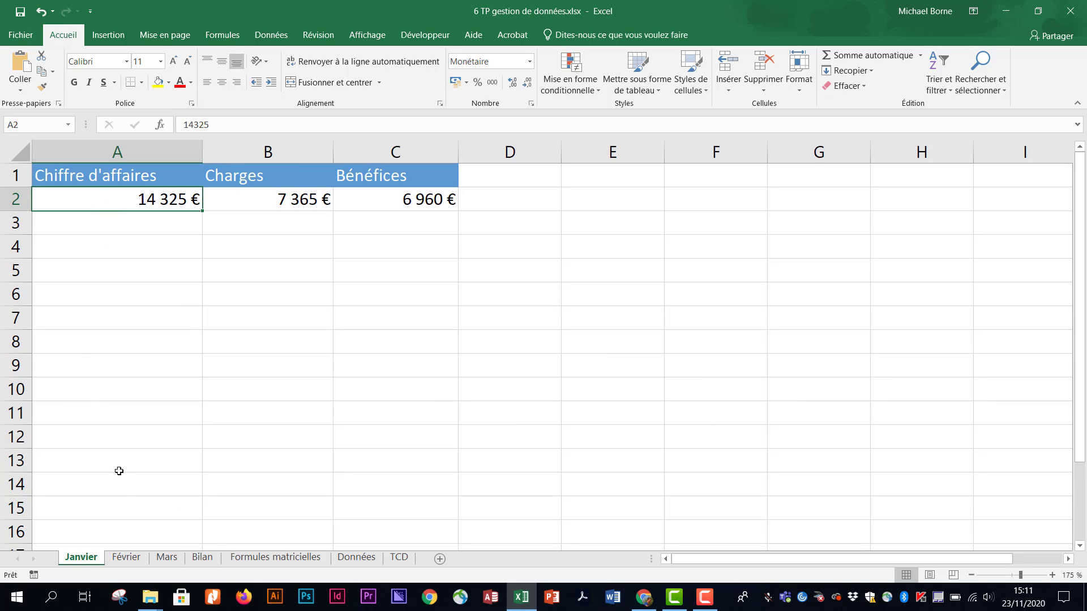
left_click(127, 556)
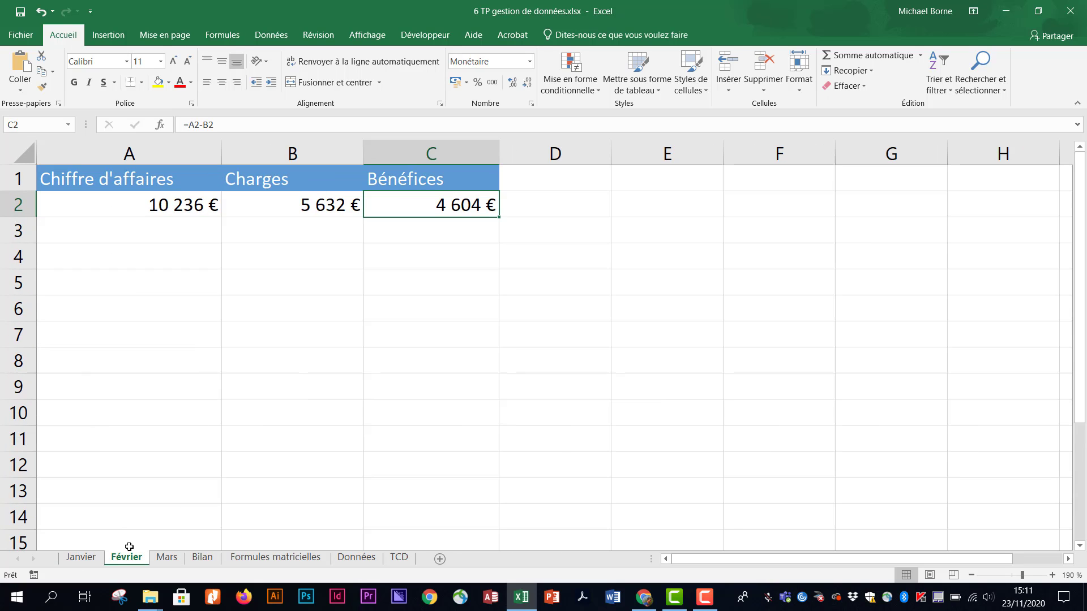
left_click(131, 207)
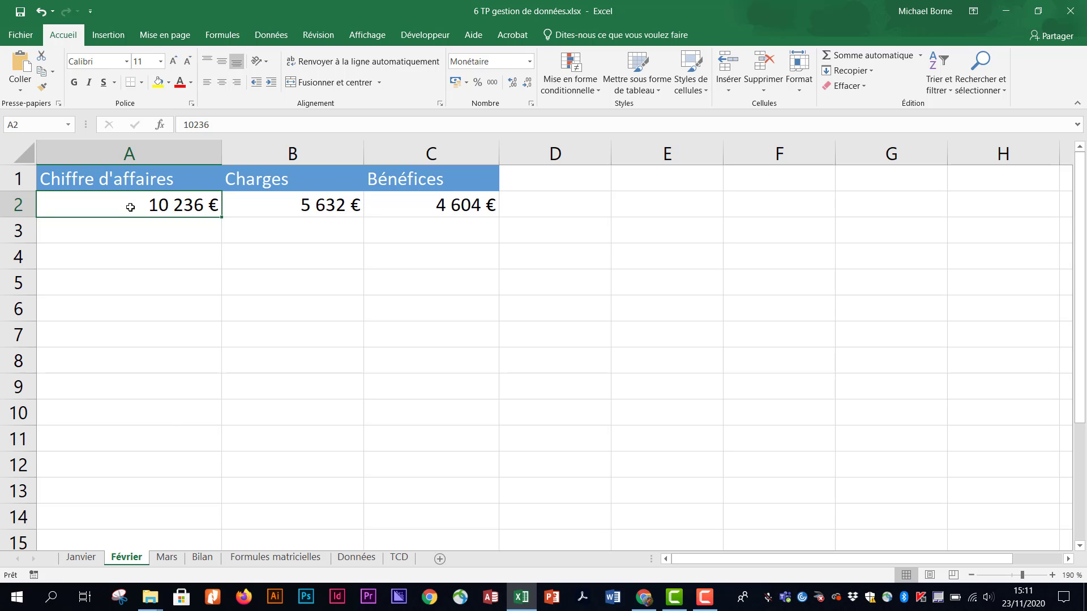
In Bilan cell A2, total the Chiffre d'affaires of the three months with =SOMME('Janvier:Mars'!A2)
left_click(202, 558)
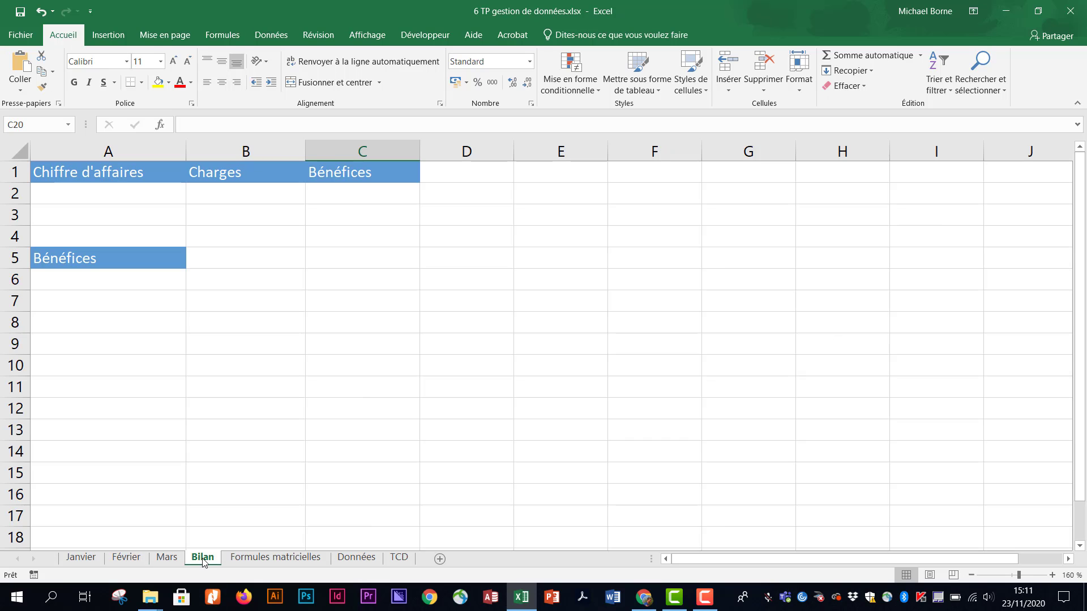
left_click(117, 198)
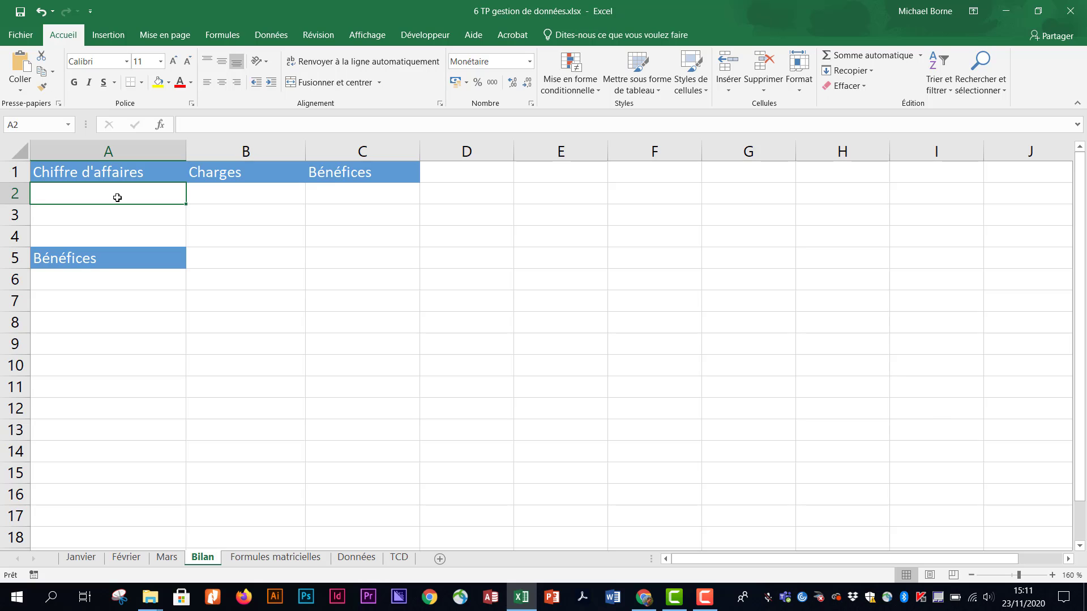
type("=somm")
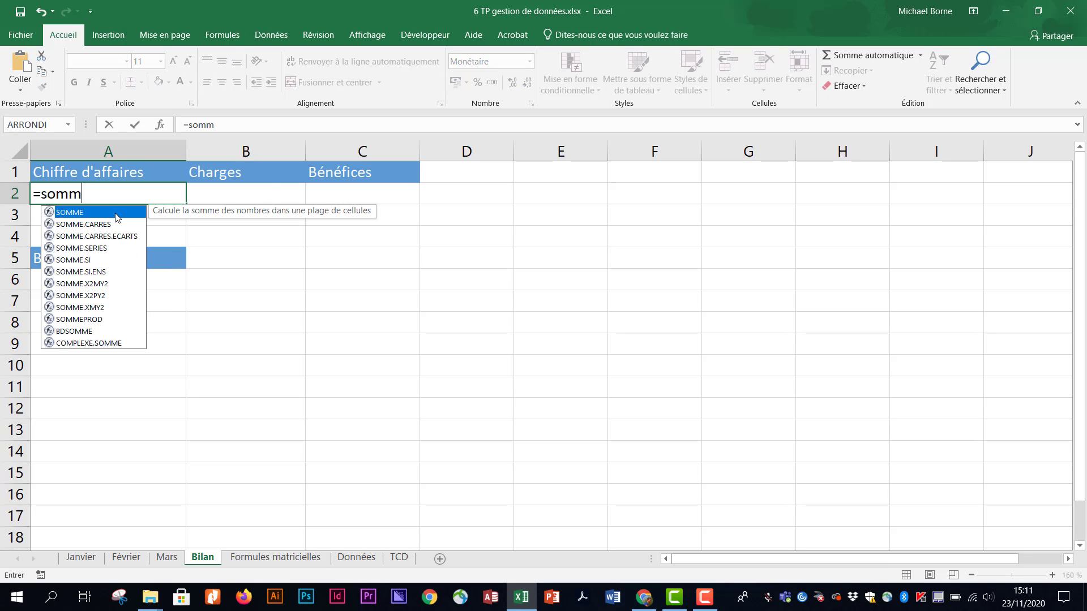
key("Tab")
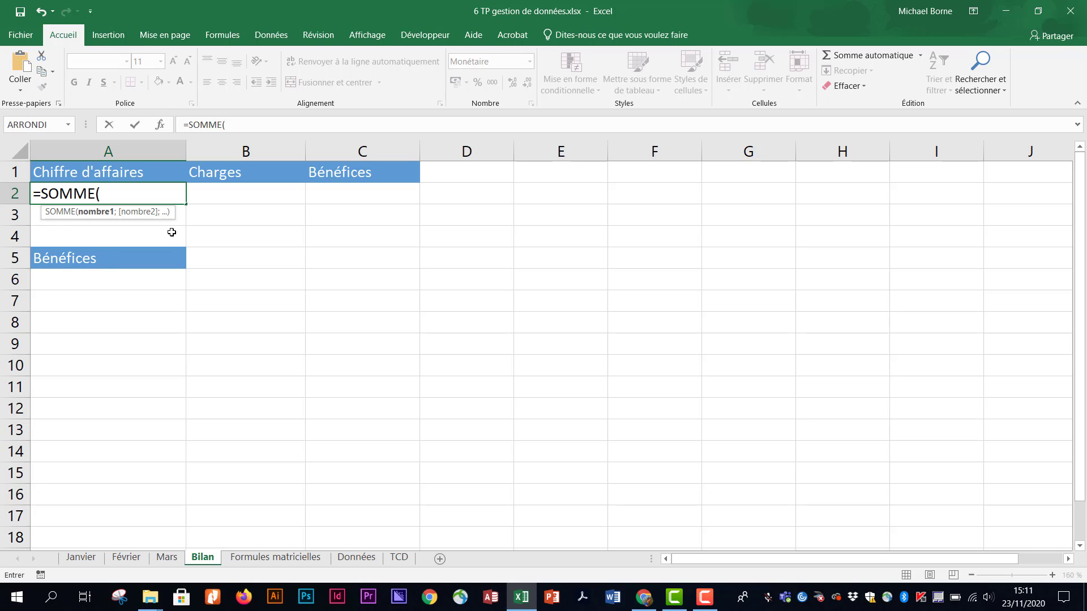
left_click(83, 560)
left_click(135, 202)
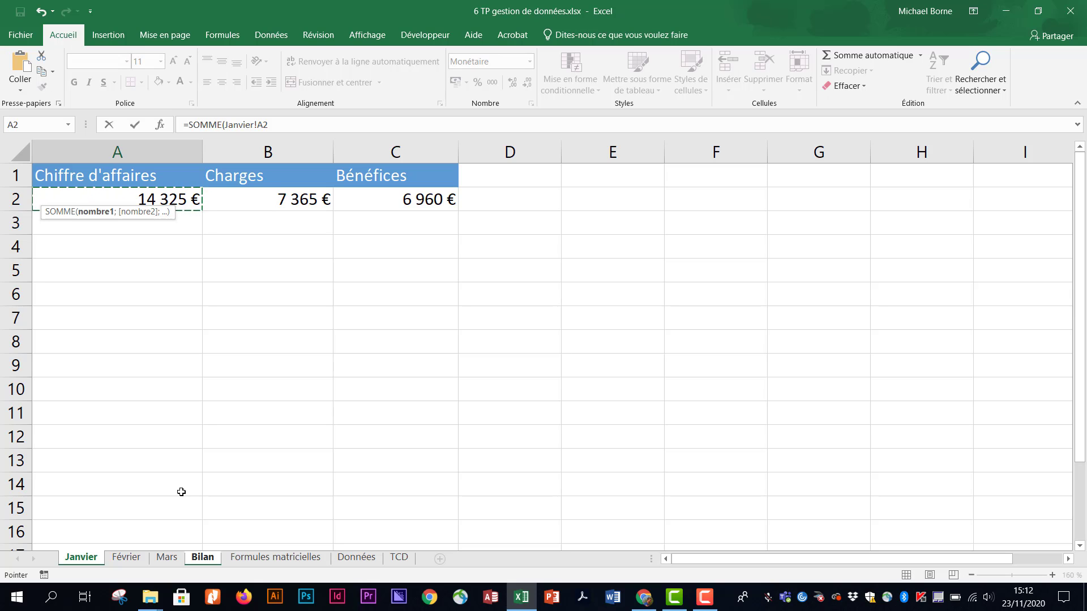
left_click(170, 562, "shift")
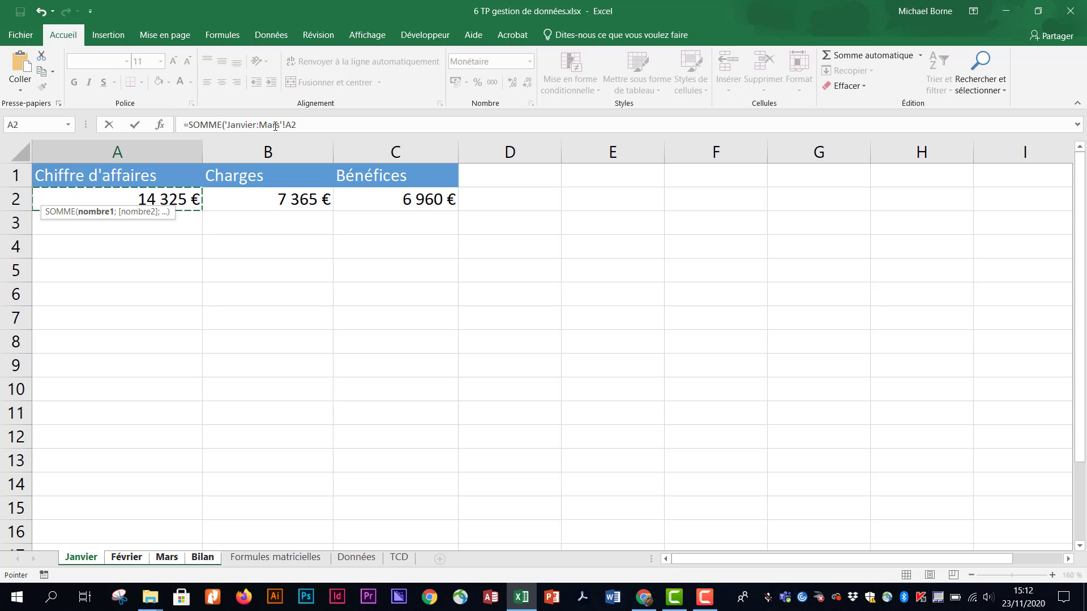
key("Return")
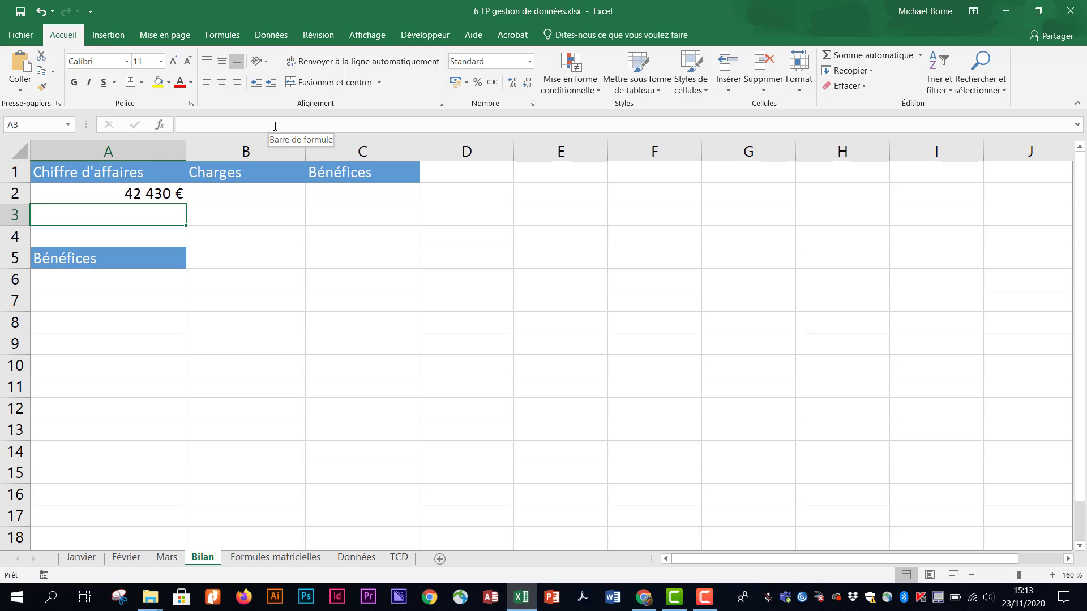
In Bilan cell B2, total the Charges by summing cell B2 across the sheets Janvier to Mars with SOMME
left_click(259, 198)
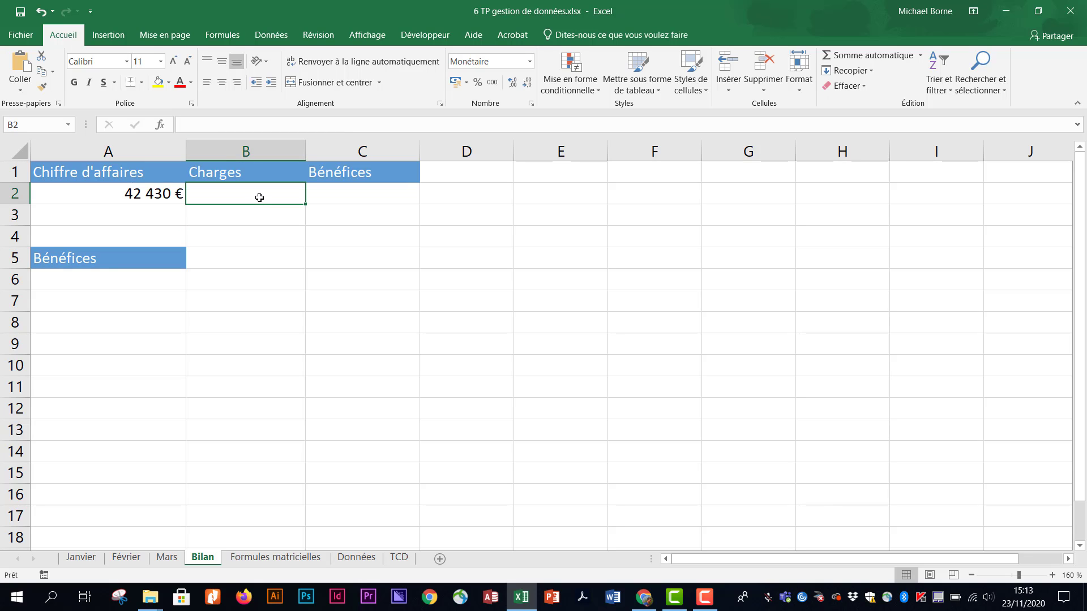
type("=somme")
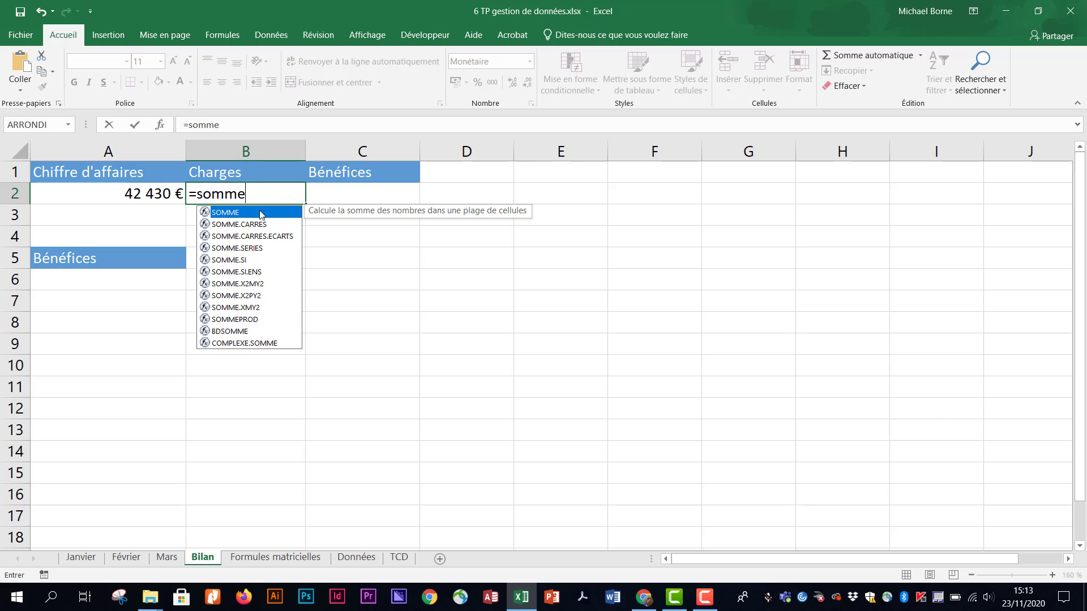
double_click(261, 212)
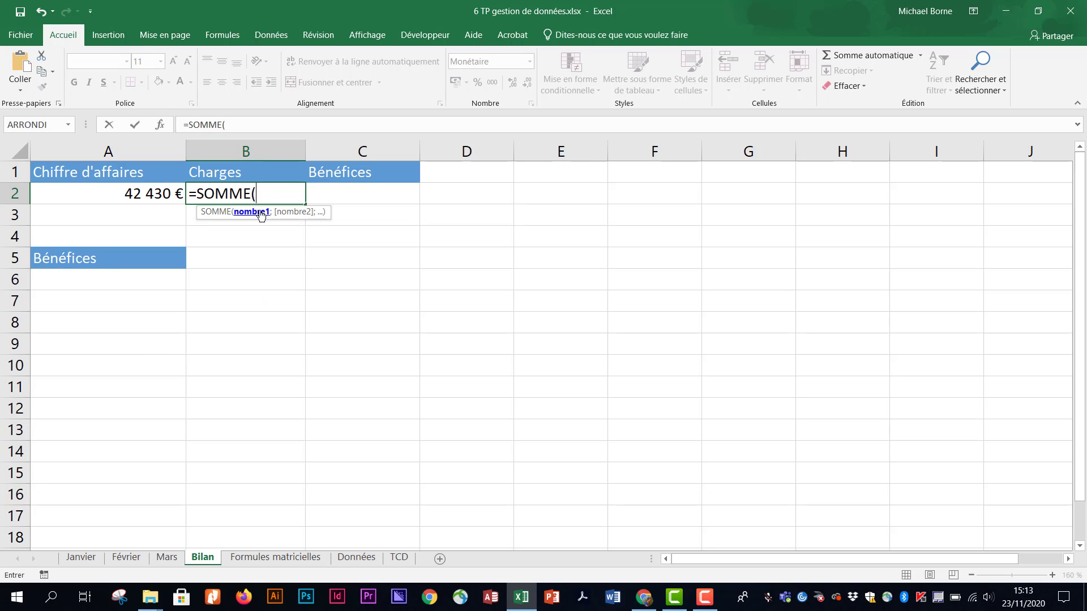
left_click(81, 557)
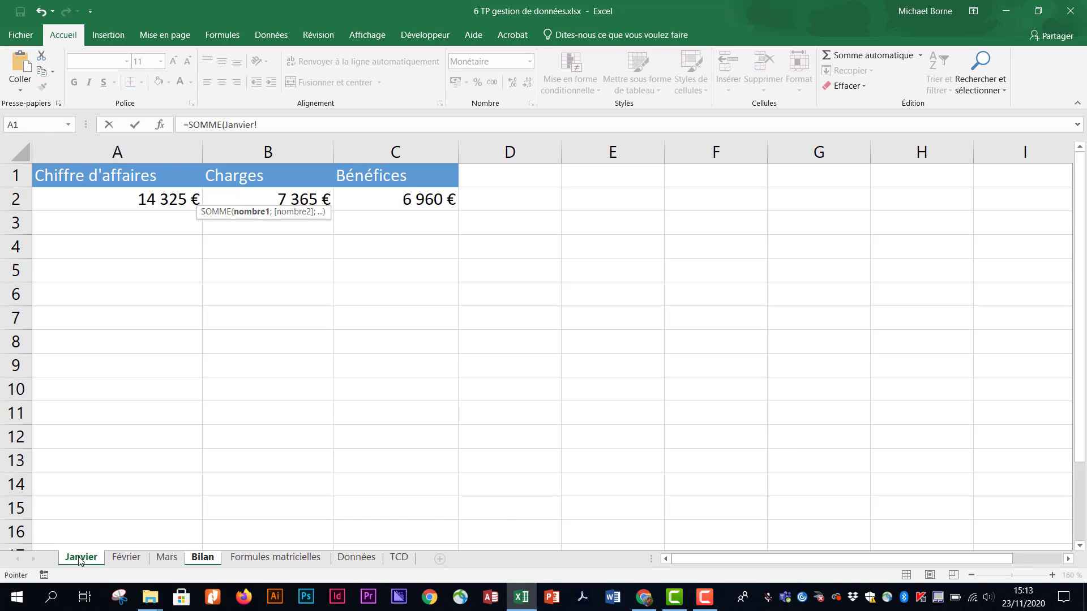
left_click(268, 196)
left_click(167, 563, "shift")
key("Return")
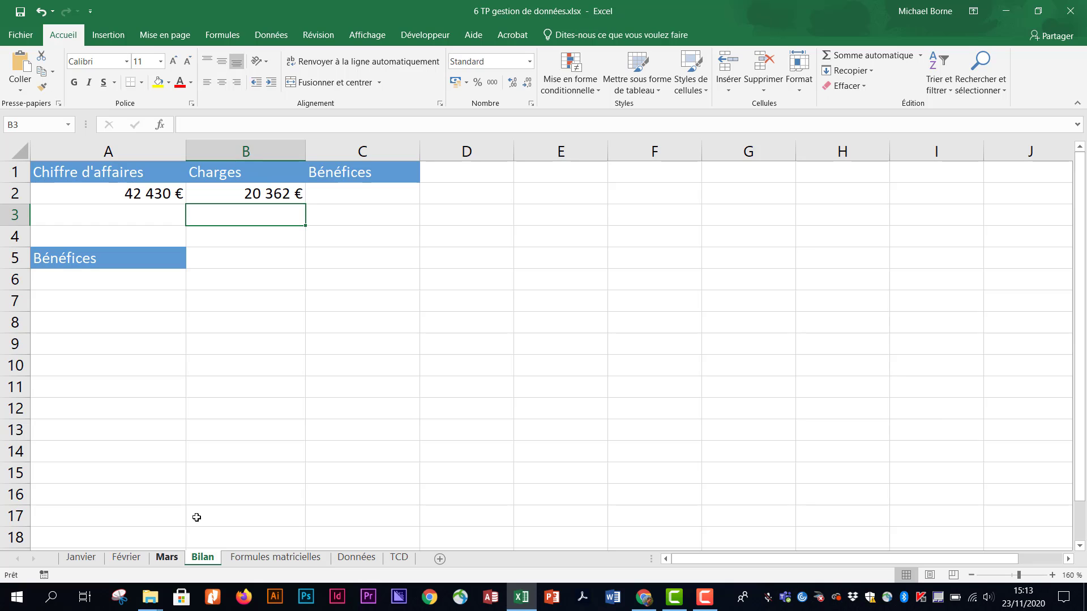
In Bilan cell C2, total the Bénéfices of the three months with =SOMME('Janvier:Mars'!C2)
left_click(362, 193)
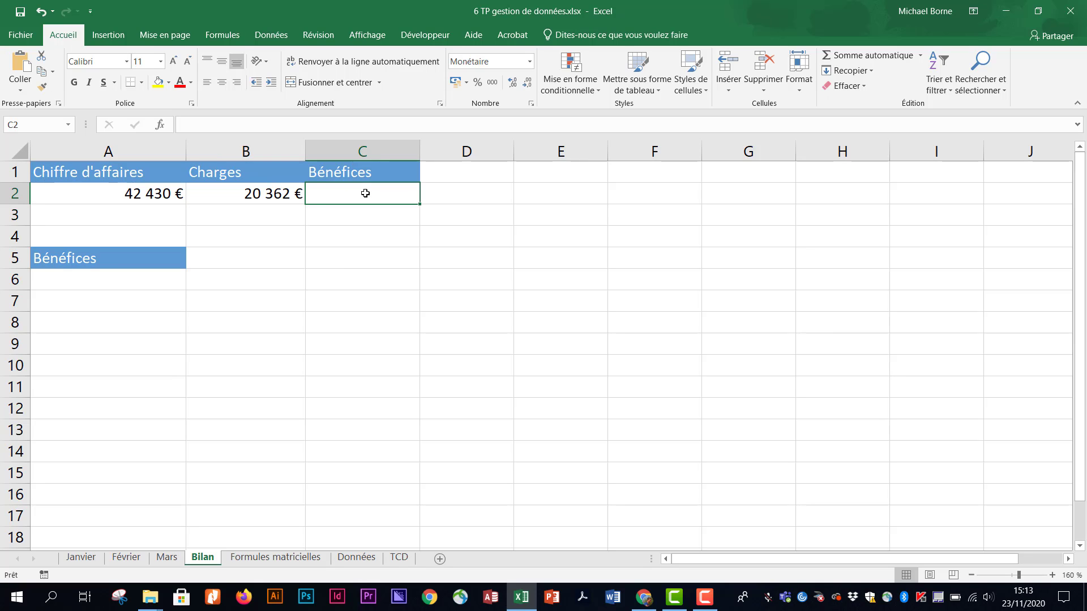
type("=somm")
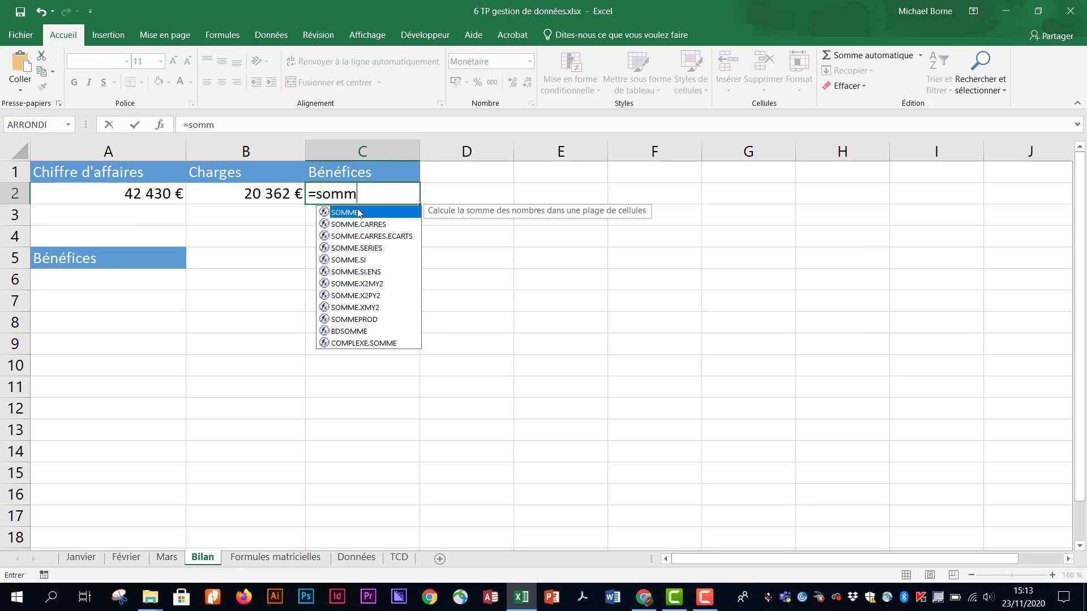
double_click(357, 211)
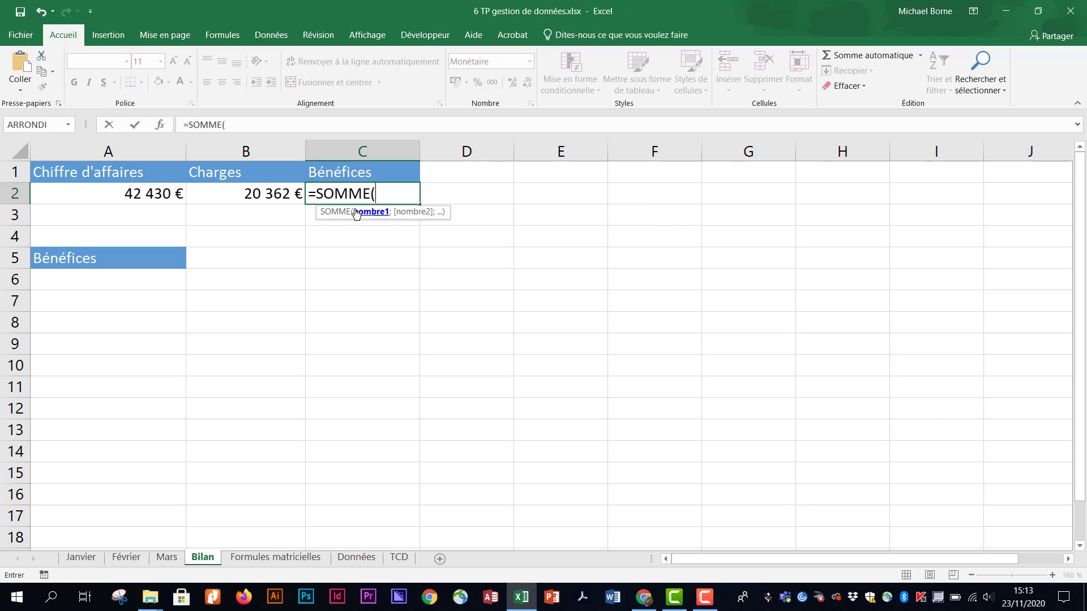
left_click(82, 558)
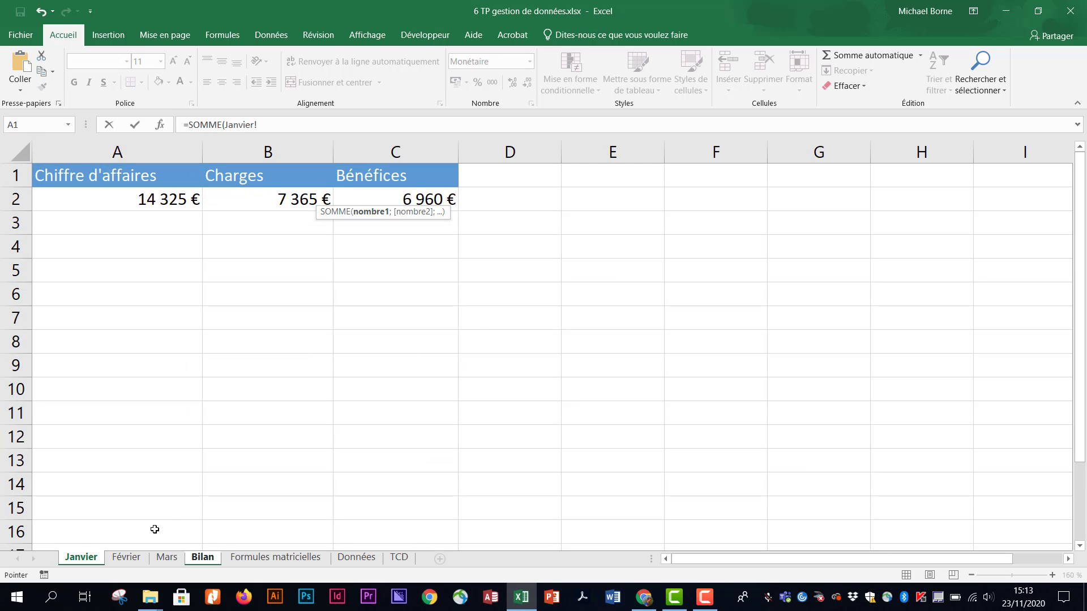
left_click(374, 198)
left_click(163, 558, "shift")
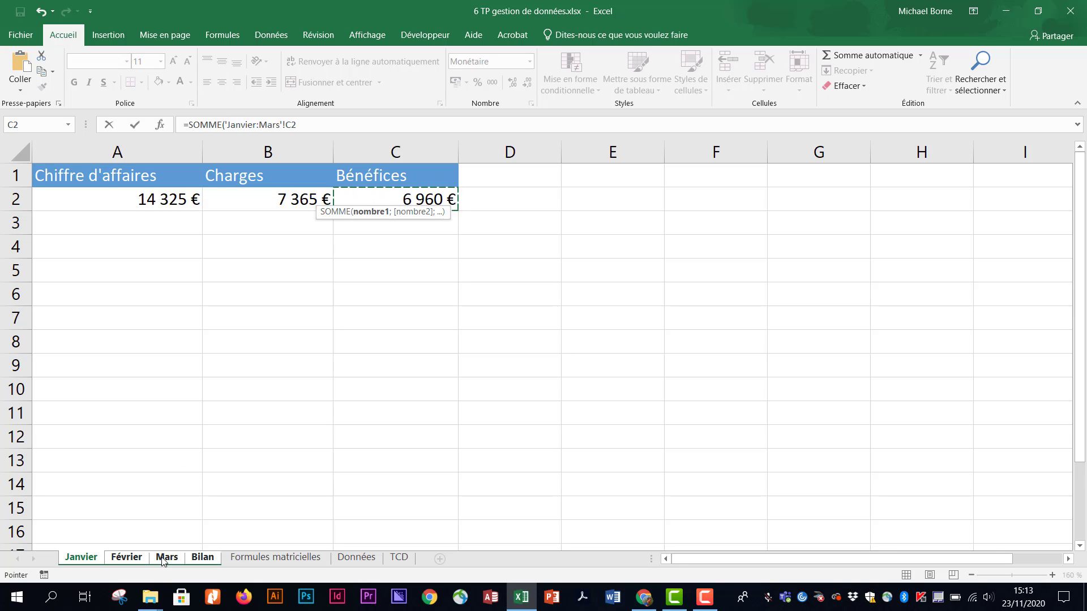
key("Return")
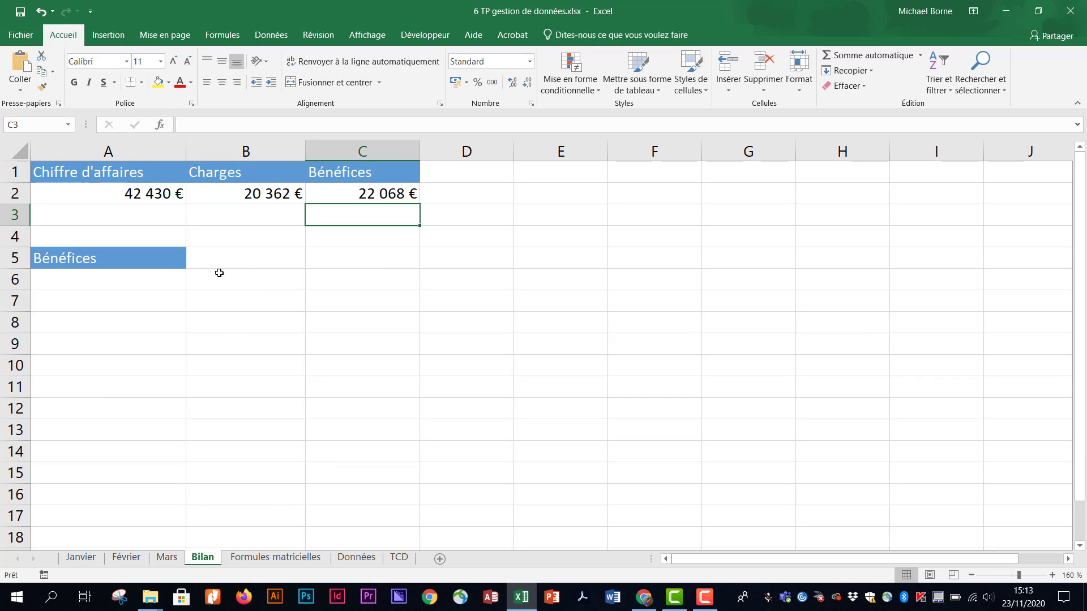
Start the Bénéfices formula in Bilan cell B5 with the quarter's total revenue, =SOMME('Janvier:Mars'!A2)
left_click(251, 261)
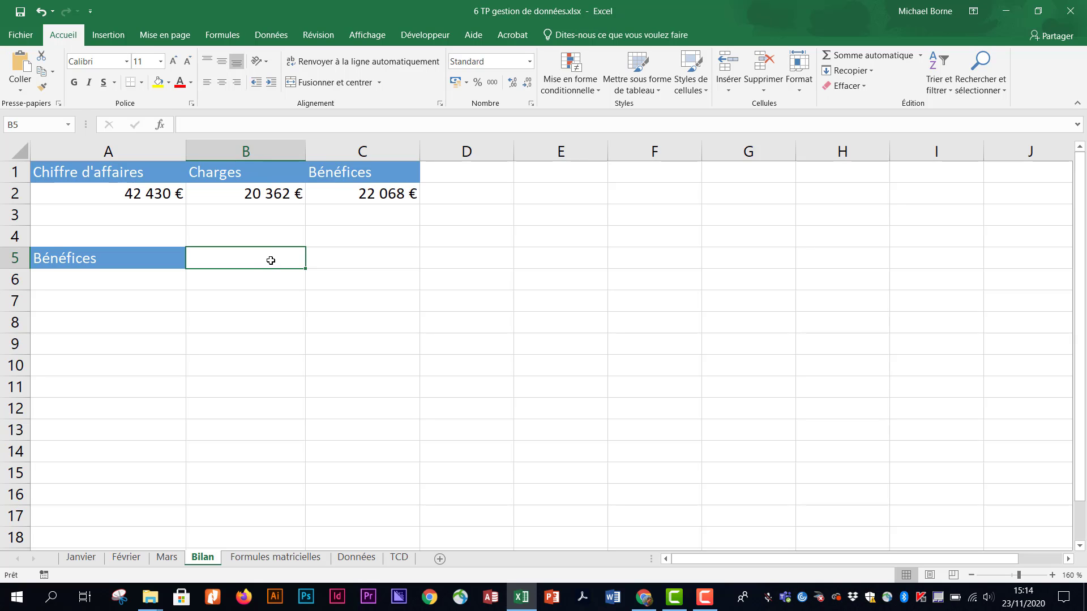
type("=som")
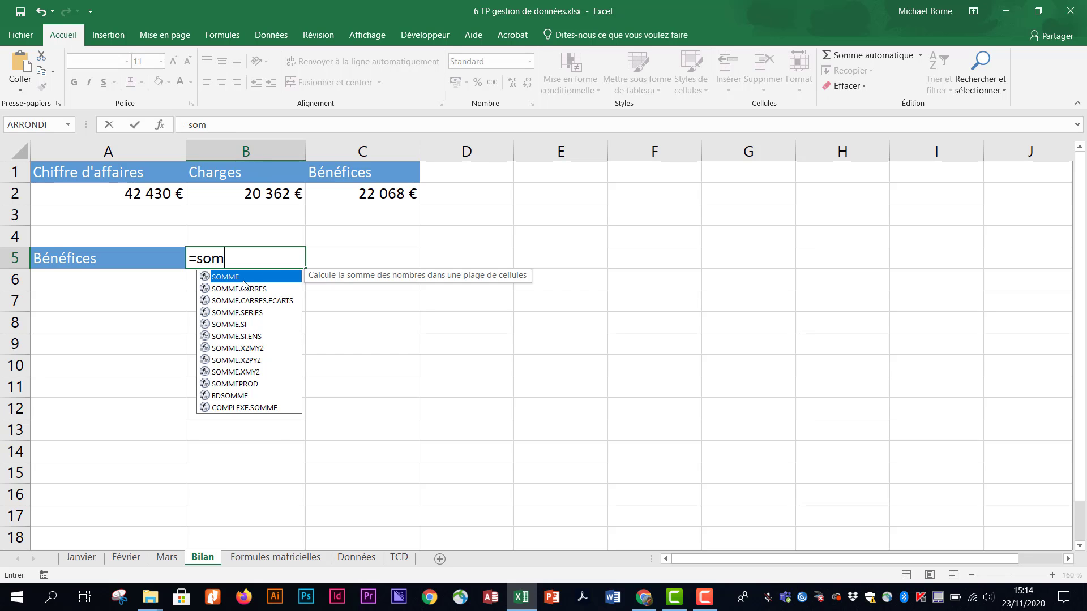
double_click(243, 281)
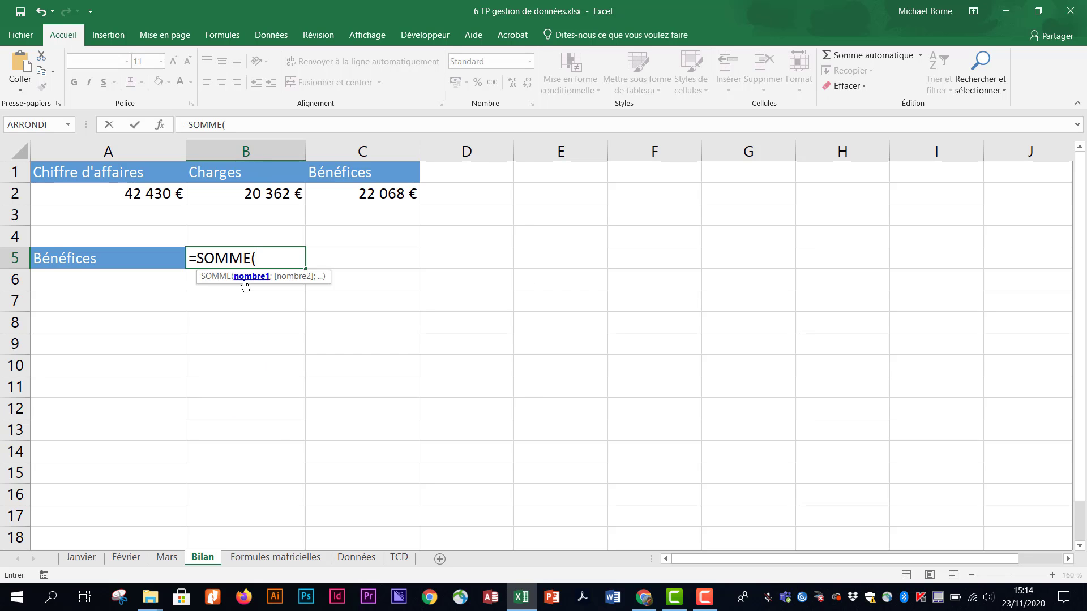
left_click(81, 558)
left_click(128, 203)
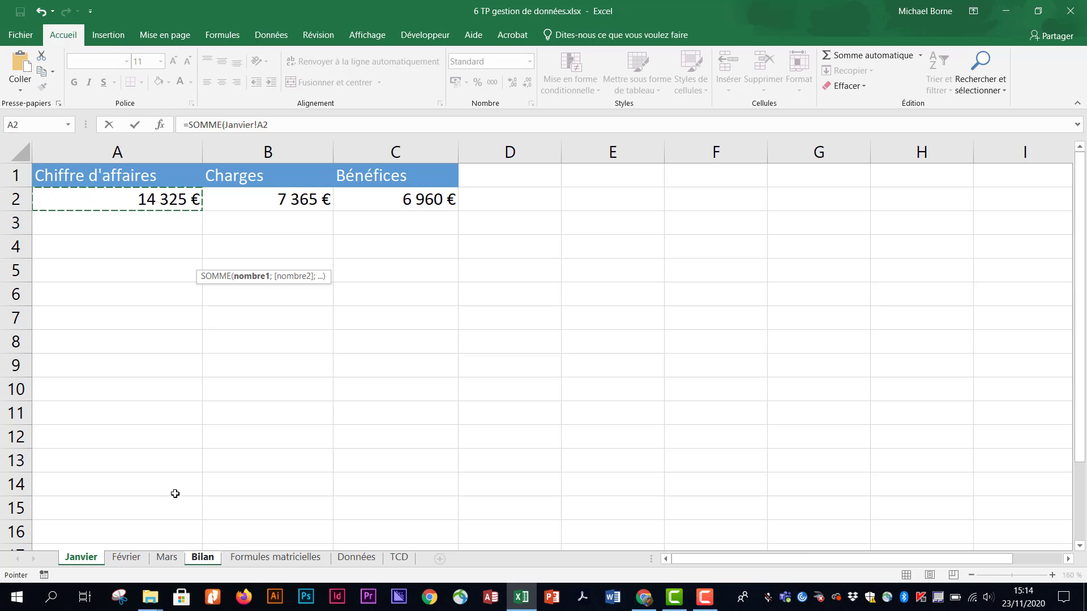
left_click(168, 558, "shift")
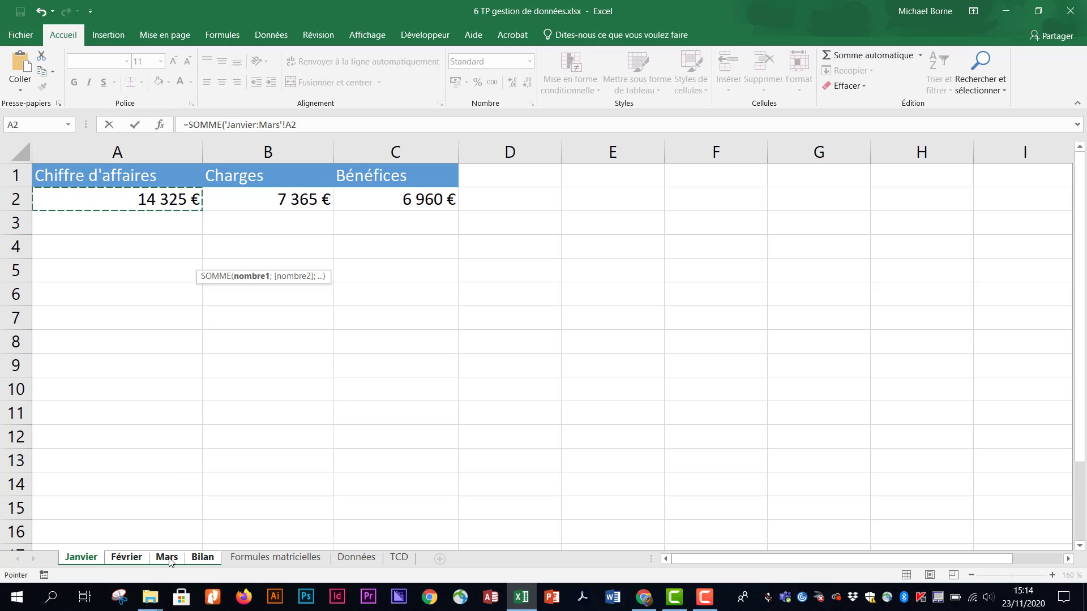
type(")")
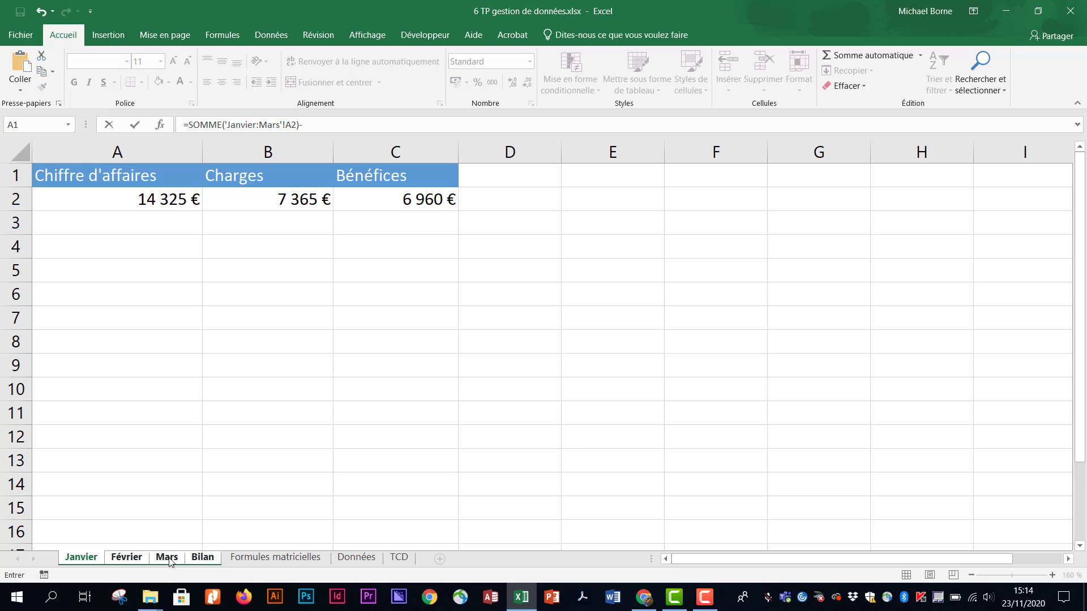
Complete the Bénéfices formula in B5 by subtracting the total charges, -SOMME('Janvier:Mars'!B2), and enter it
type("-somme")
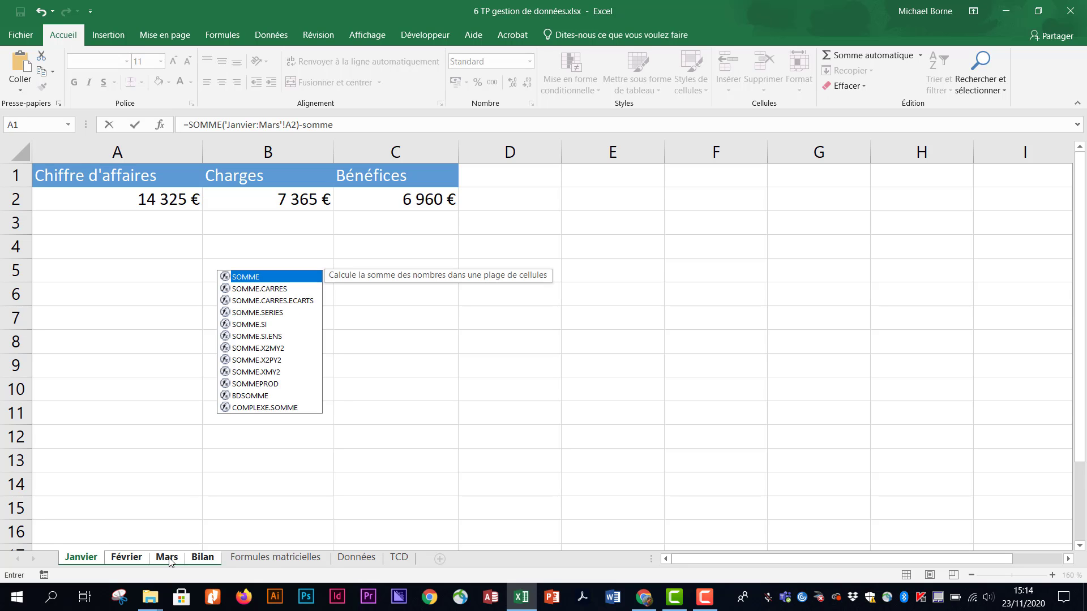
key("Tab")
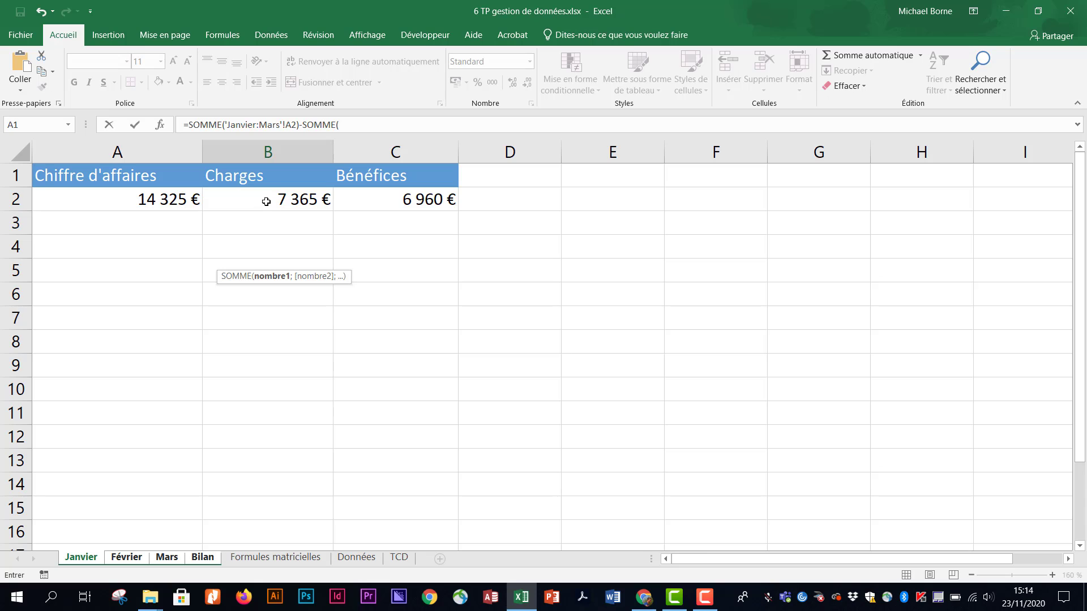
left_click(267, 202)
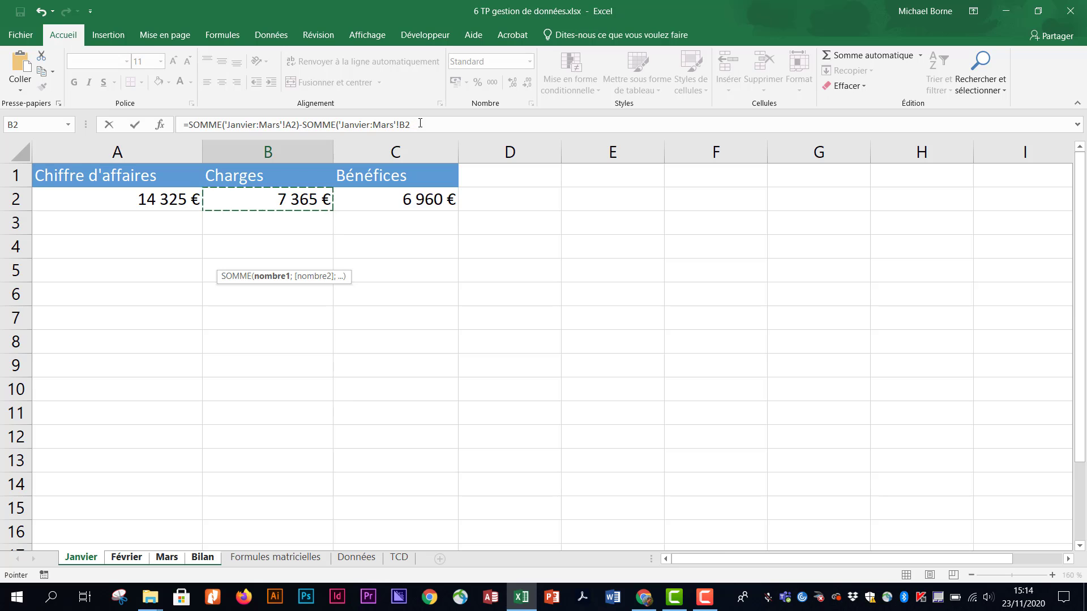
left_click(339, 125)
type("'")
left_click(420, 123)
type(")")
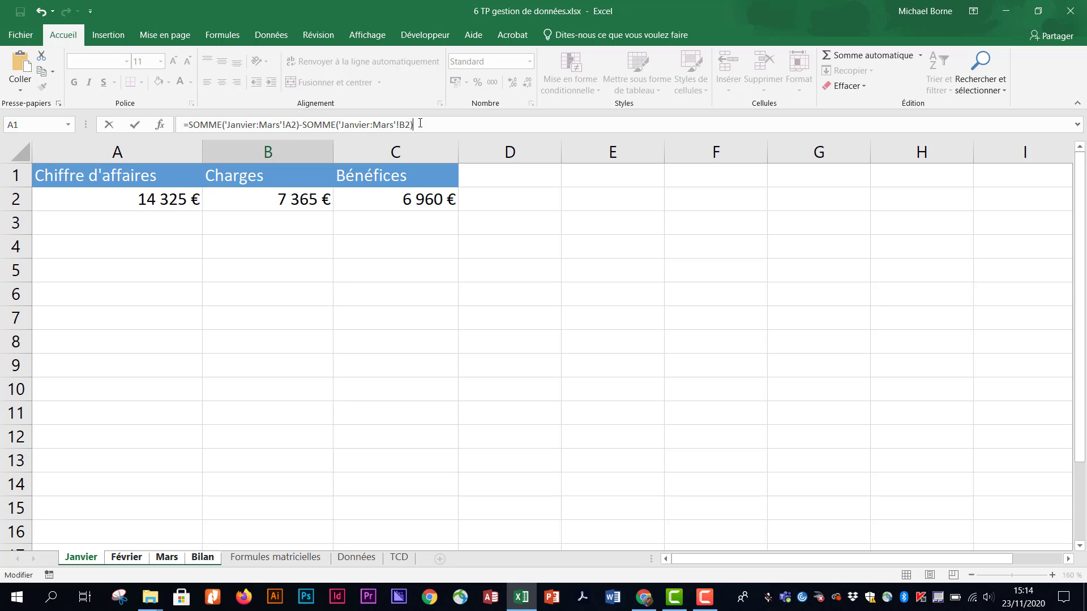
key("Return")
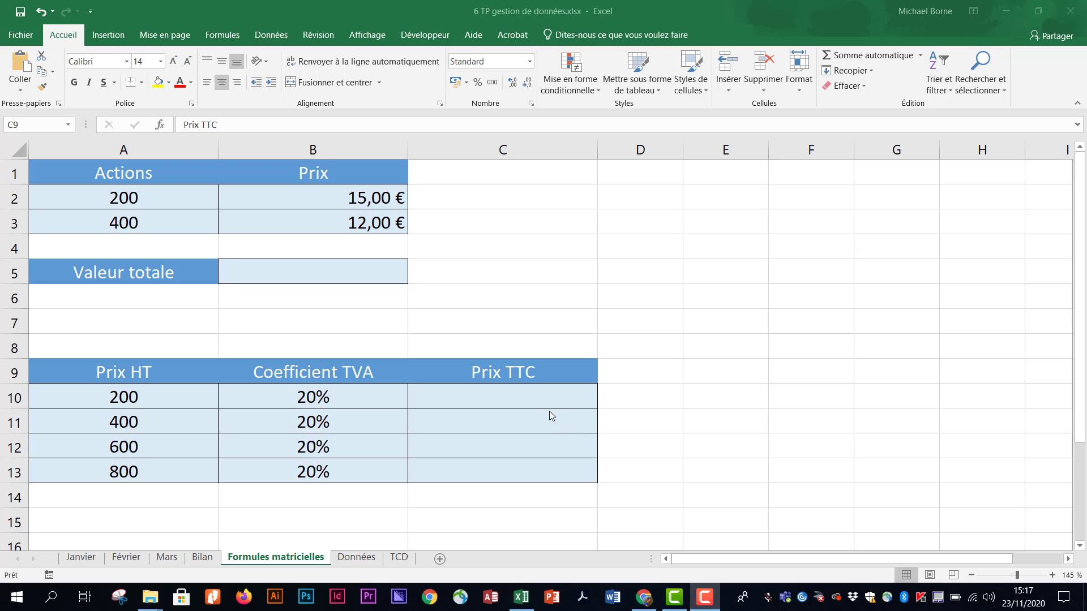
Enter the single-cell formula =A10+A10*B10 in the first Prix TTC cell, C10
left_click(535, 399)
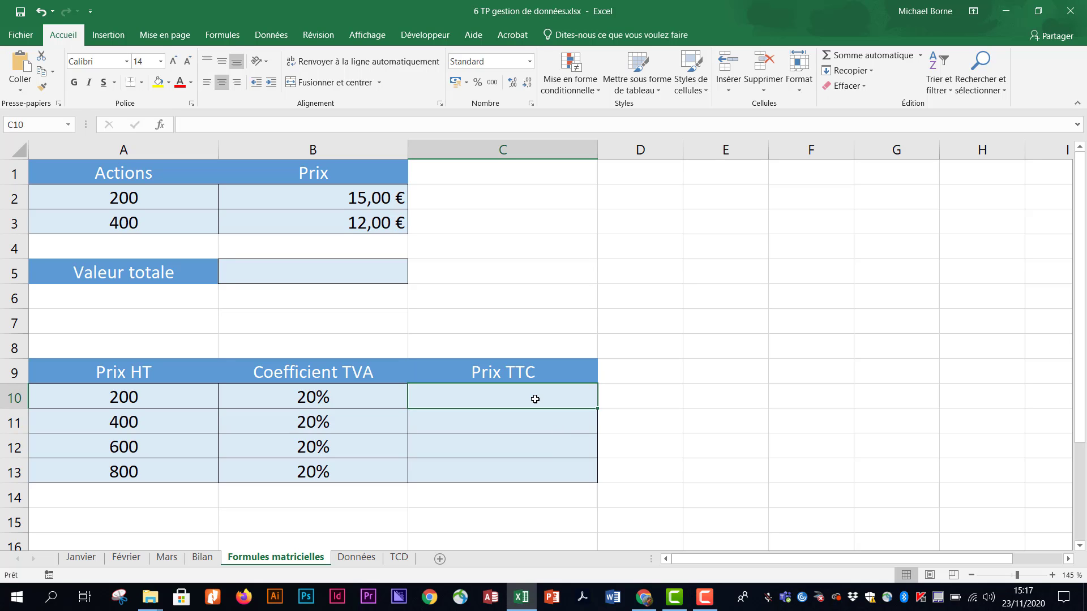
type("=")
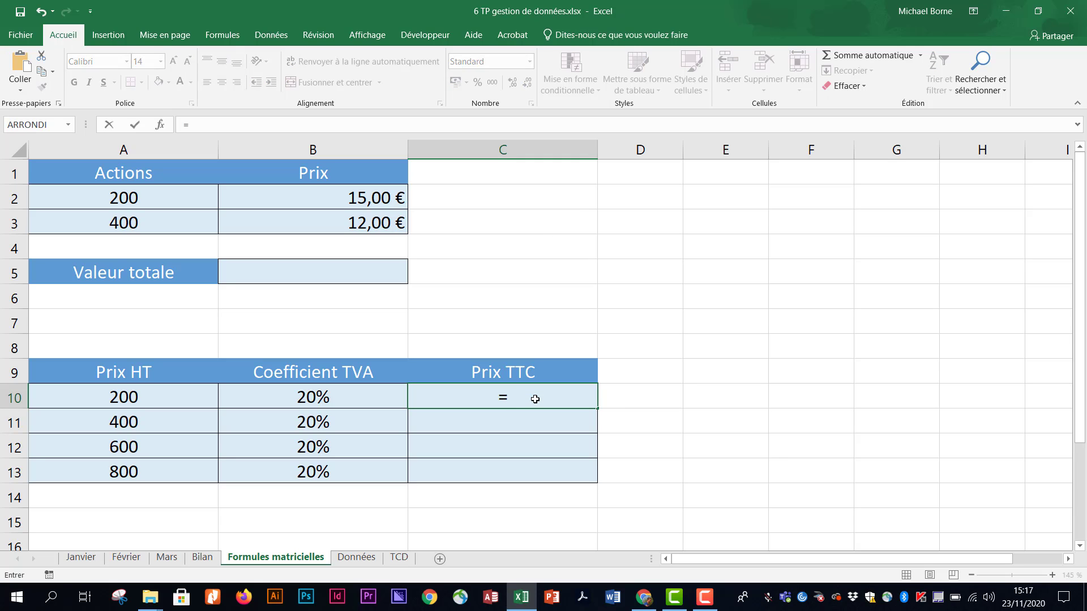
type("s")
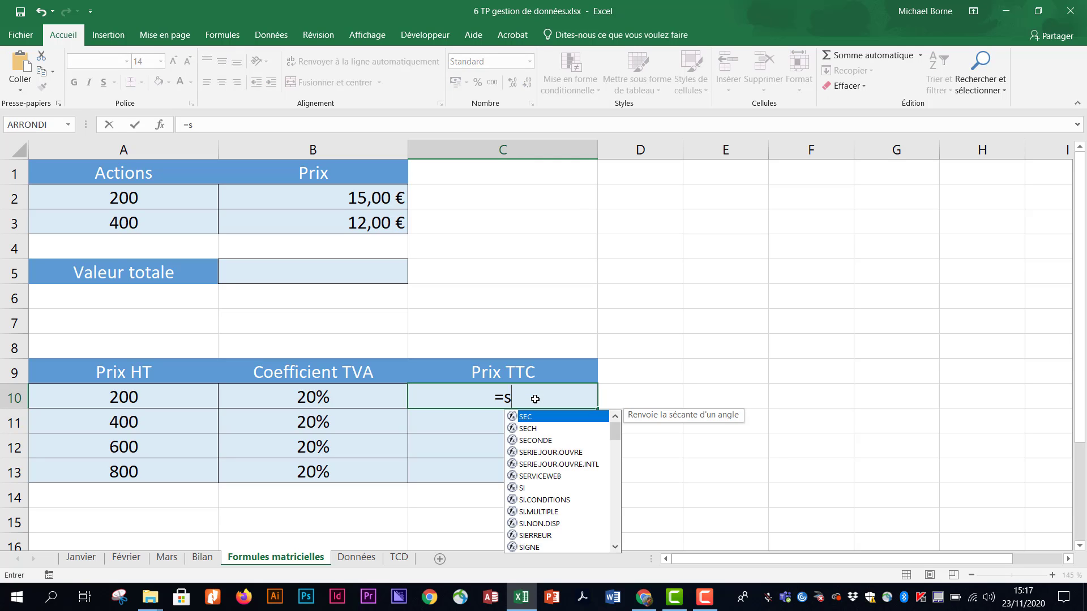
key("BackSpace")
left_click(156, 398)
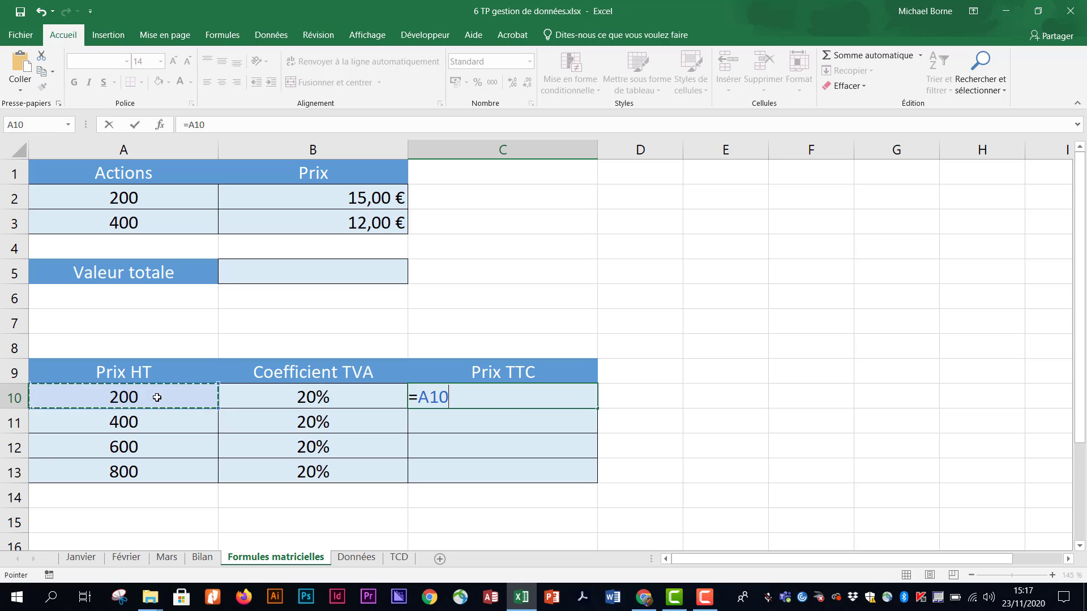
type("+")
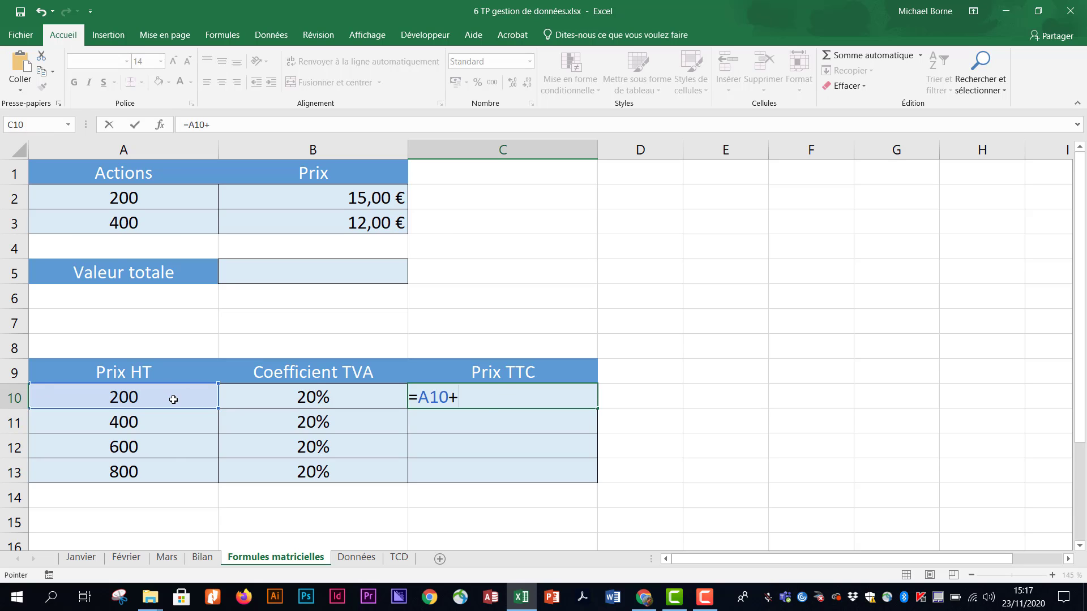
left_click(173, 398)
type("*")
left_click(273, 397)
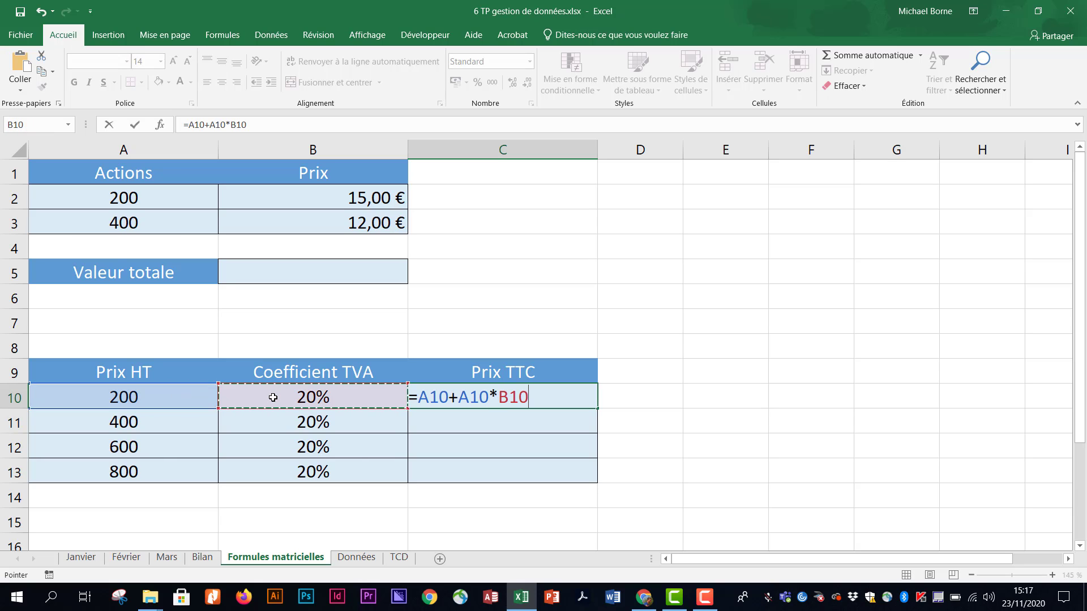
key("Return")
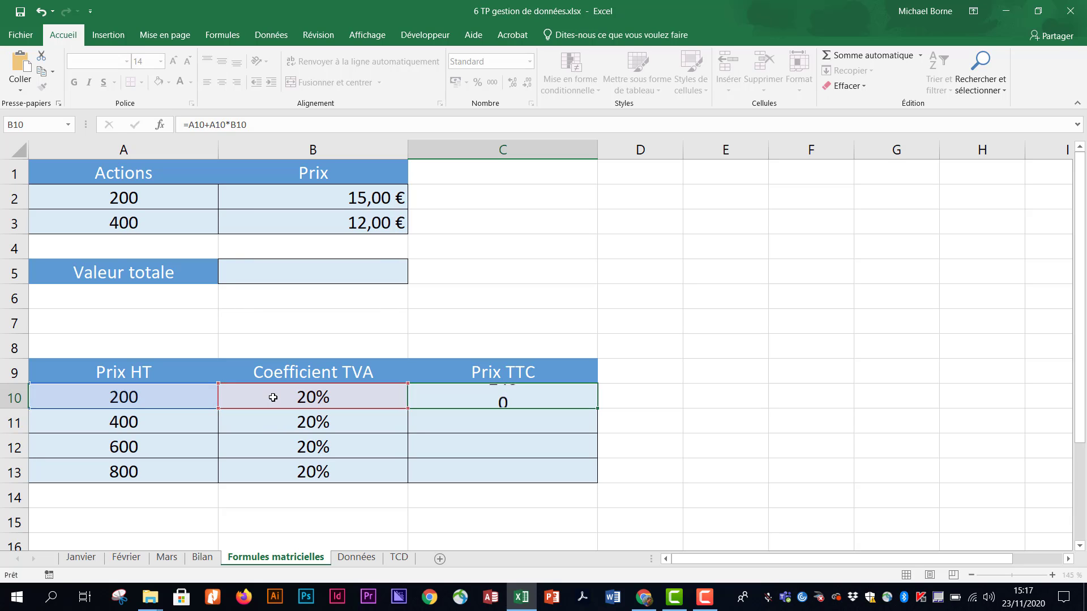
Copy the C10 formula down through C13, and clear the whole Prix TTC range C10:C13
left_click(537, 399)
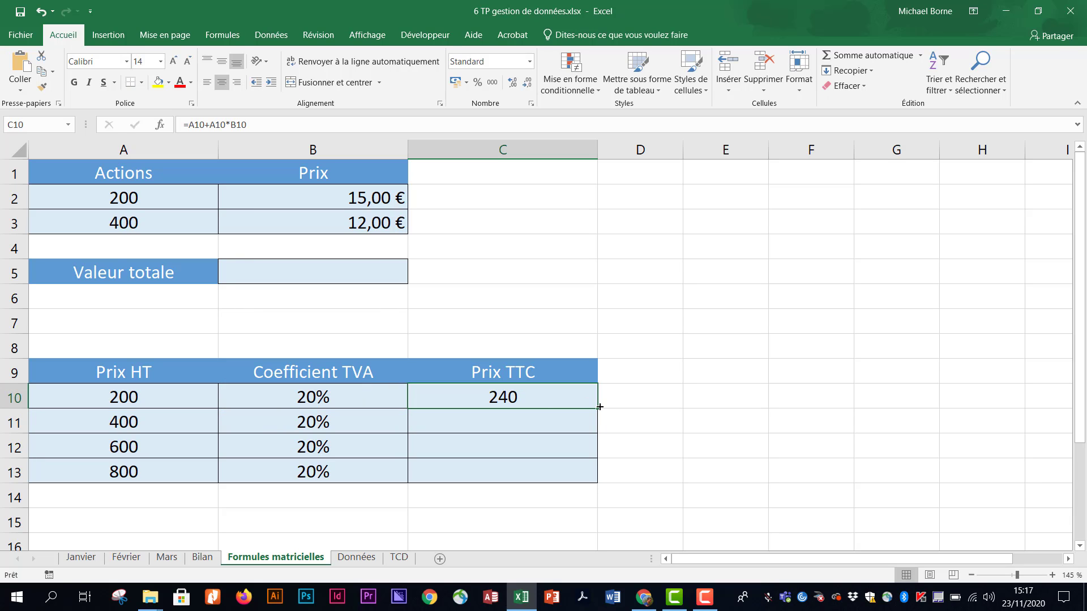
left_click_drag(599, 408, 609, 476)
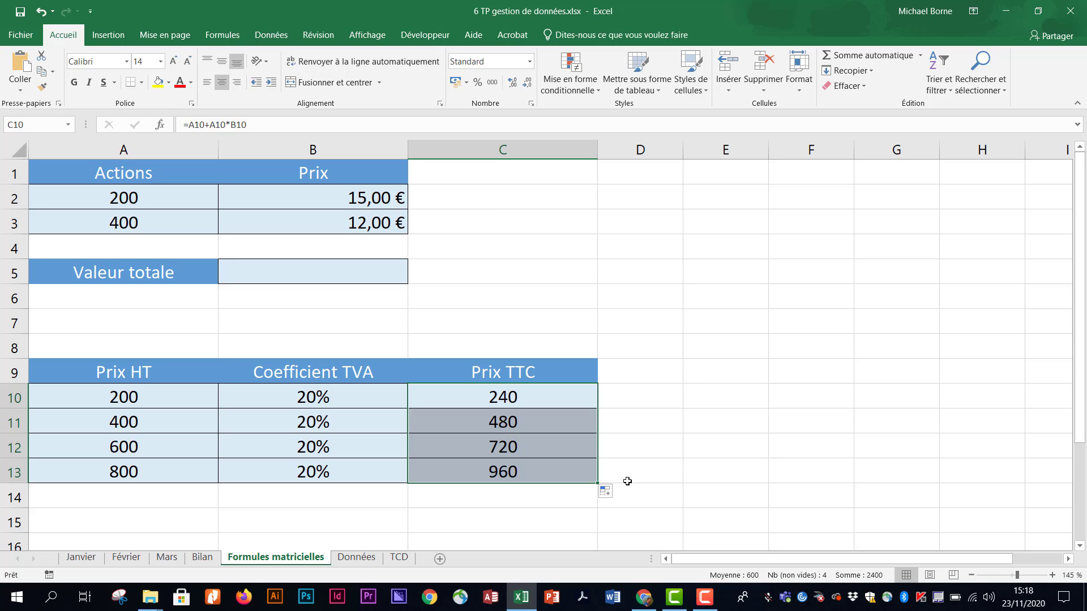
key("Delete")
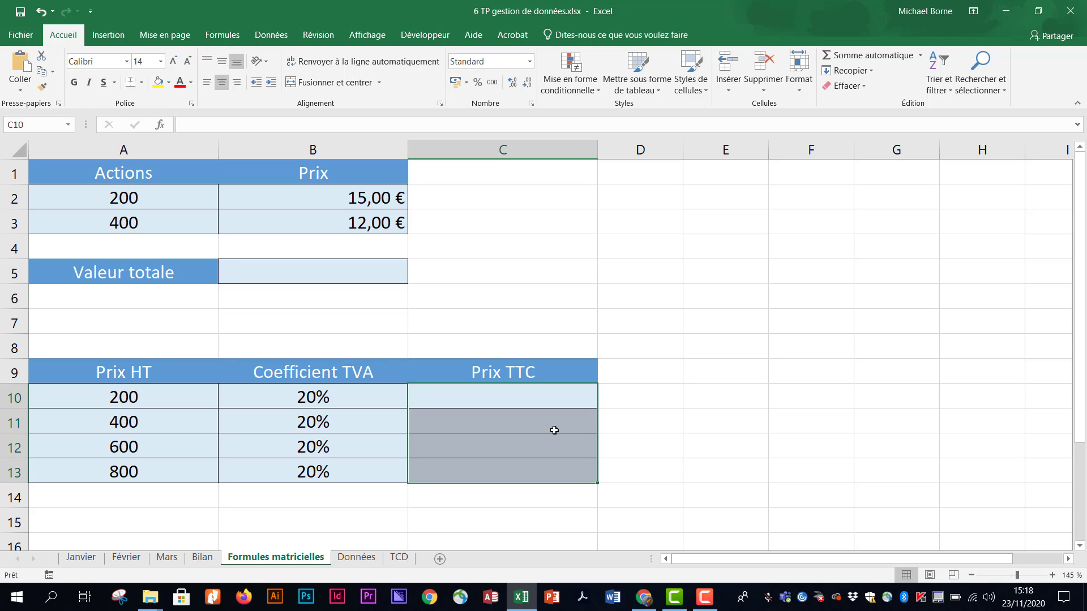
left_click(642, 397)
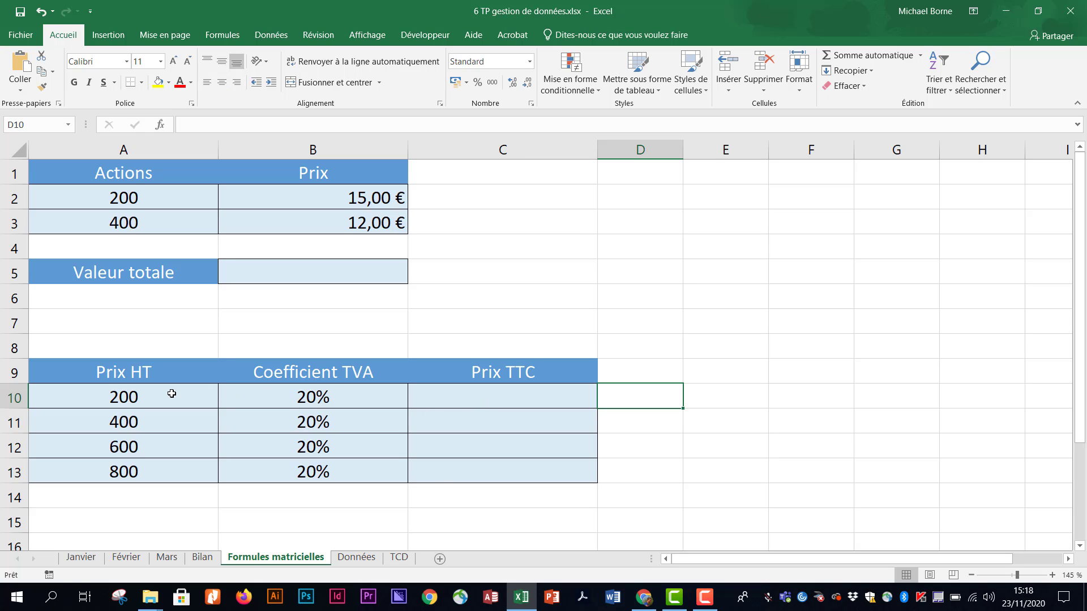
left_click_drag(170, 394, 169, 483)
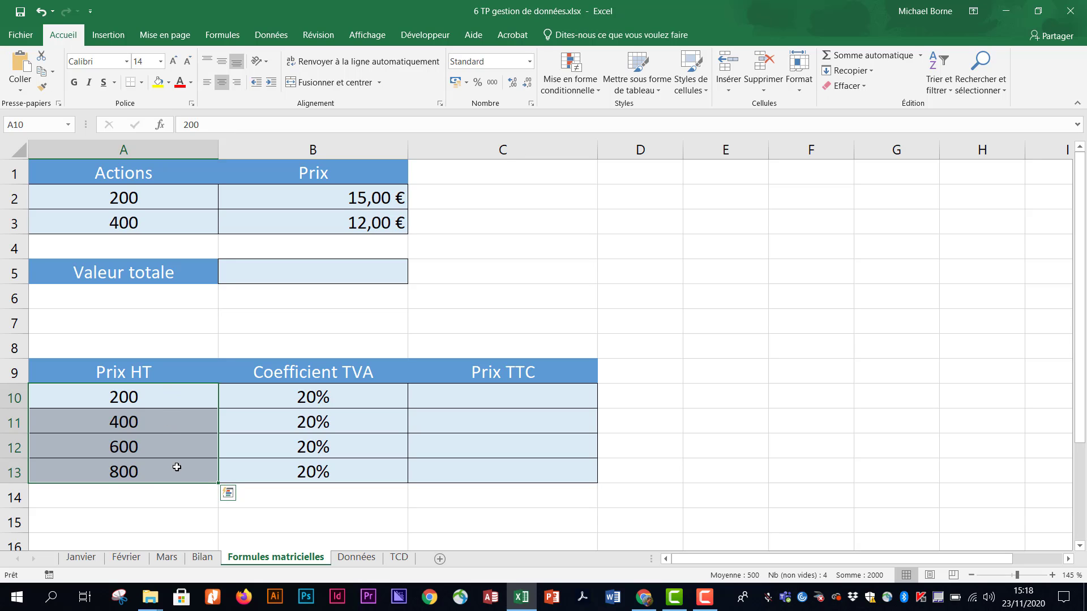
left_click_drag(262, 406, 271, 473)
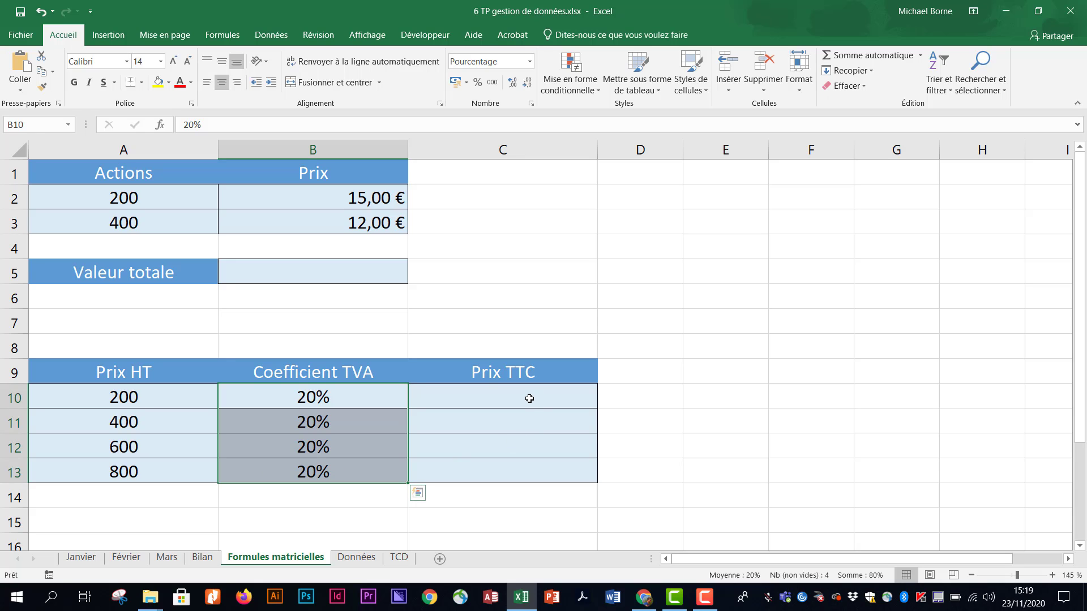
Fill the Prix TTC range C10:C13 with the array formula =A10:A13+A10:A13*B10:B13, validated as a matrix
left_click_drag(529, 398, 529, 446)
left_click_drag(529, 465, 529, 465)
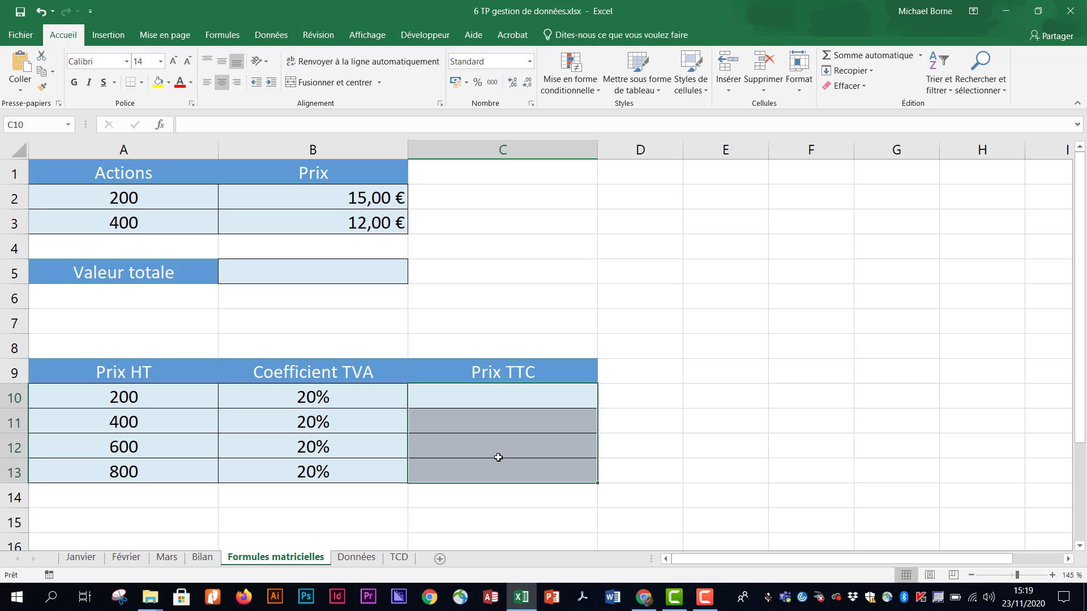
type("=")
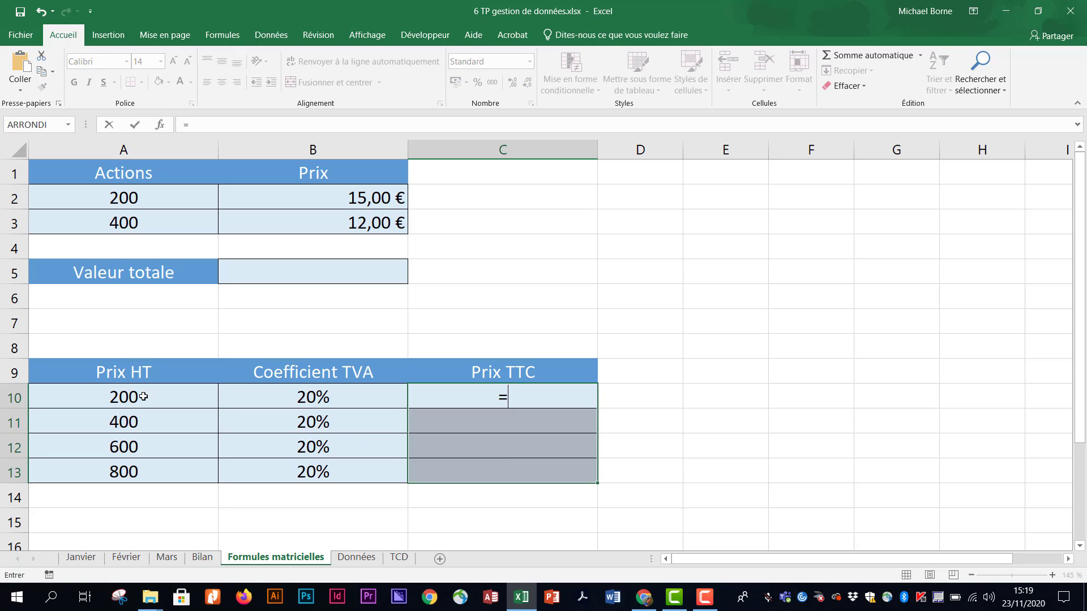
left_click_drag(131, 395, 134, 460)
type("+")
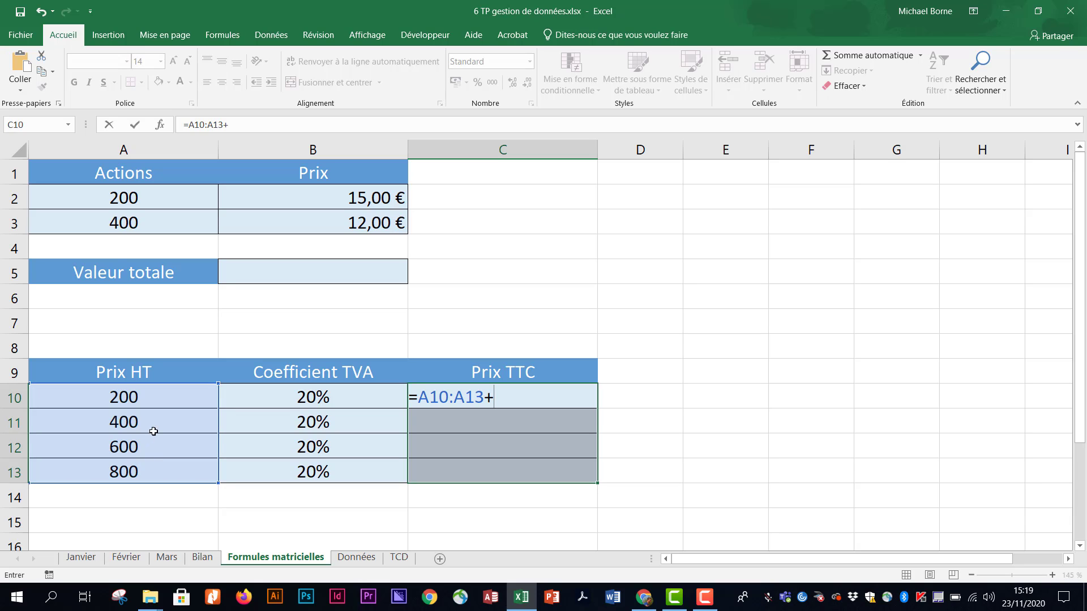
left_click_drag(164, 402, 164, 471)
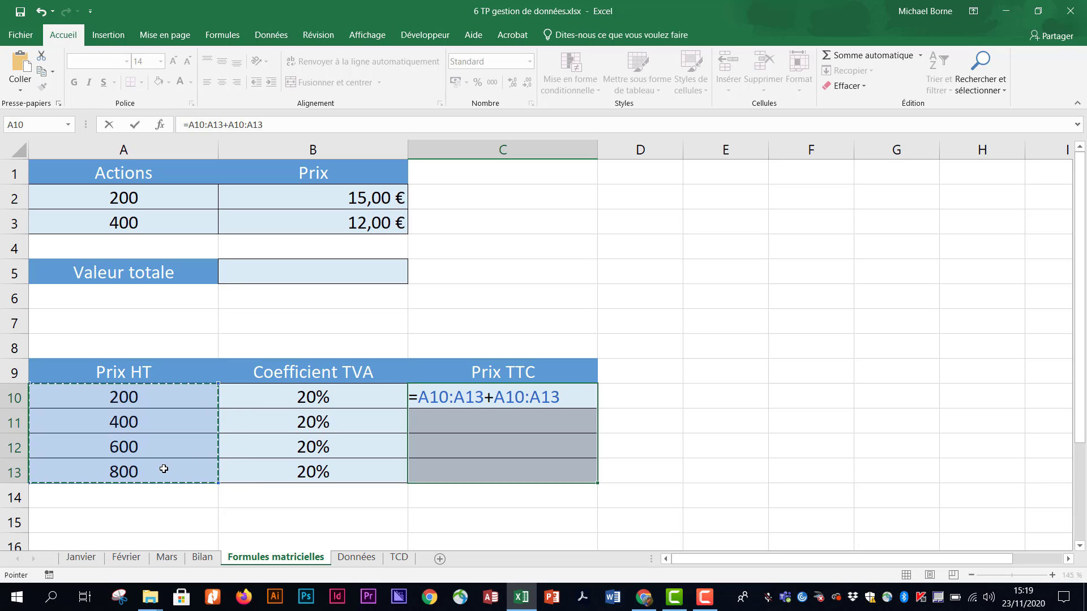
type("*")
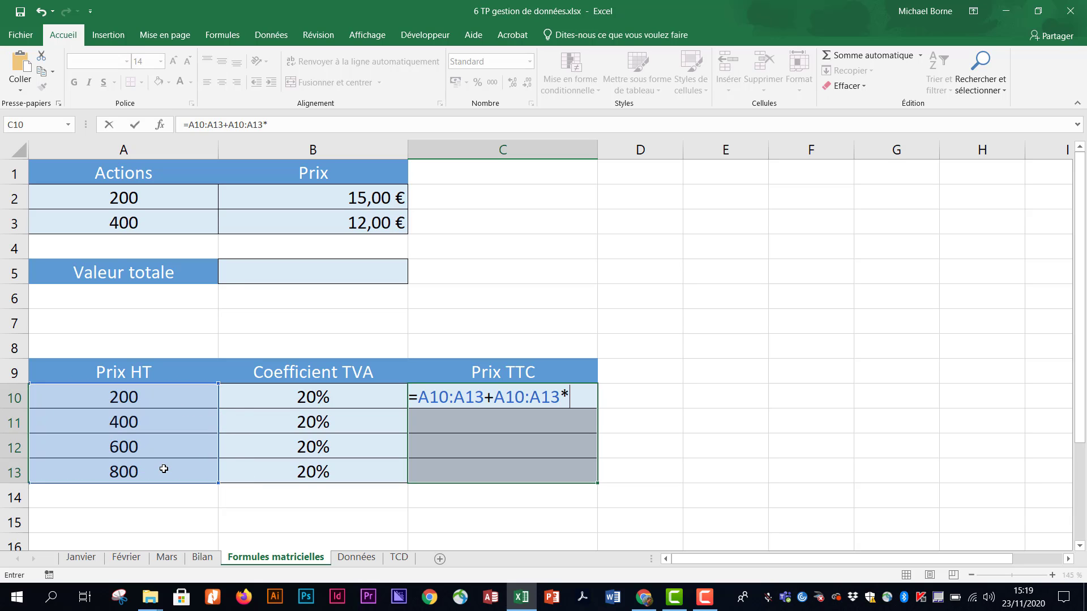
left_click(342, 396)
left_click_drag(345, 430, 353, 472)
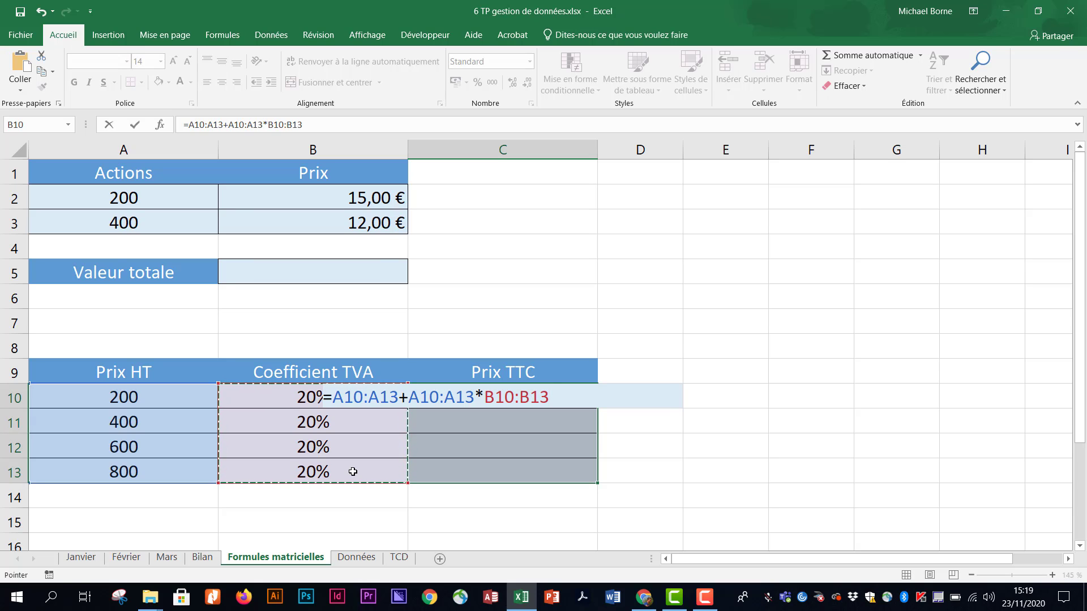
key("ctrl+shift+Return")
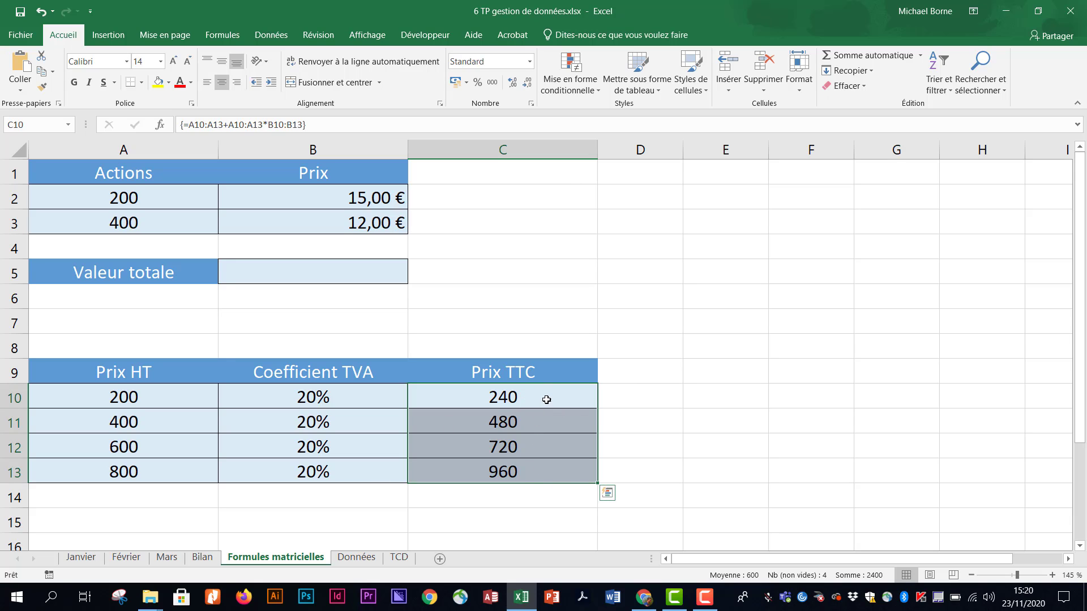
Append +2 to the array formula of the whole range C10:C13 and revalidate it as a matrix formula
left_click(791, 427)
left_click_drag(553, 402, 550, 476)
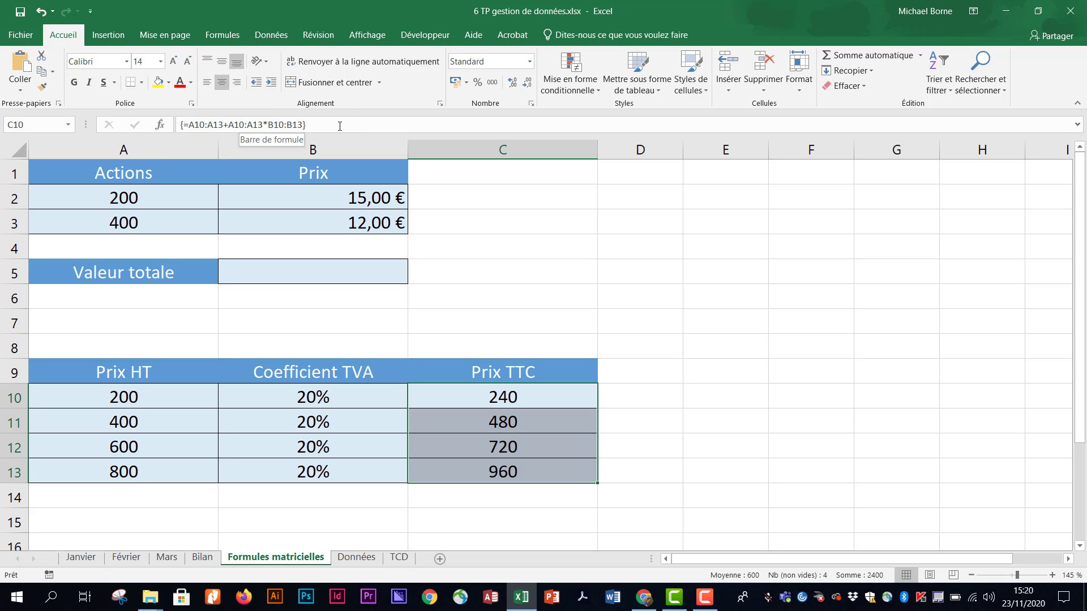
left_click(376, 131)
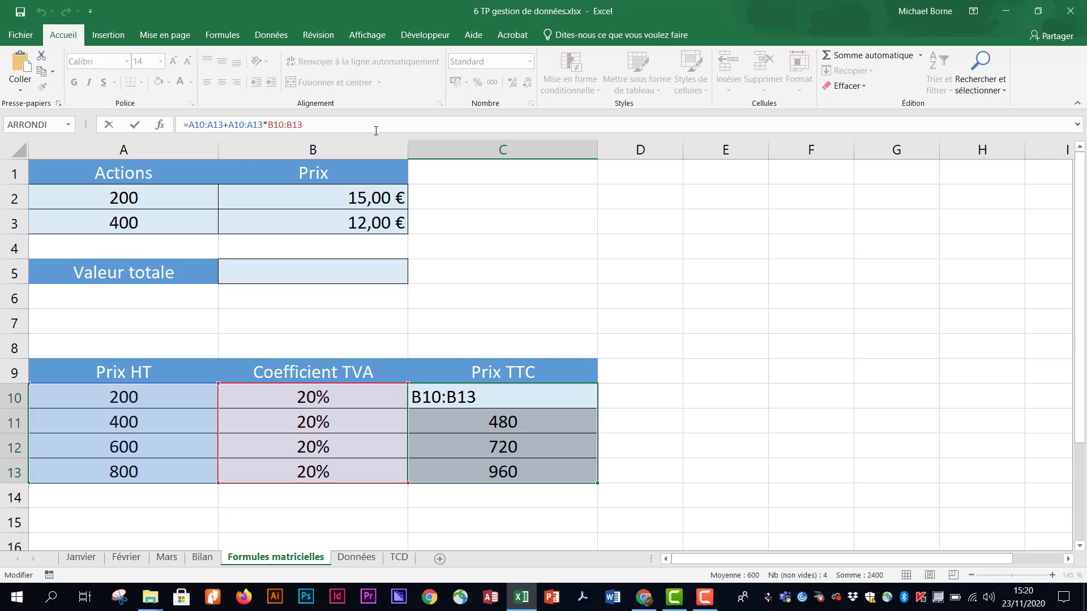
type("+2")
key("ctrl+shift+Return")
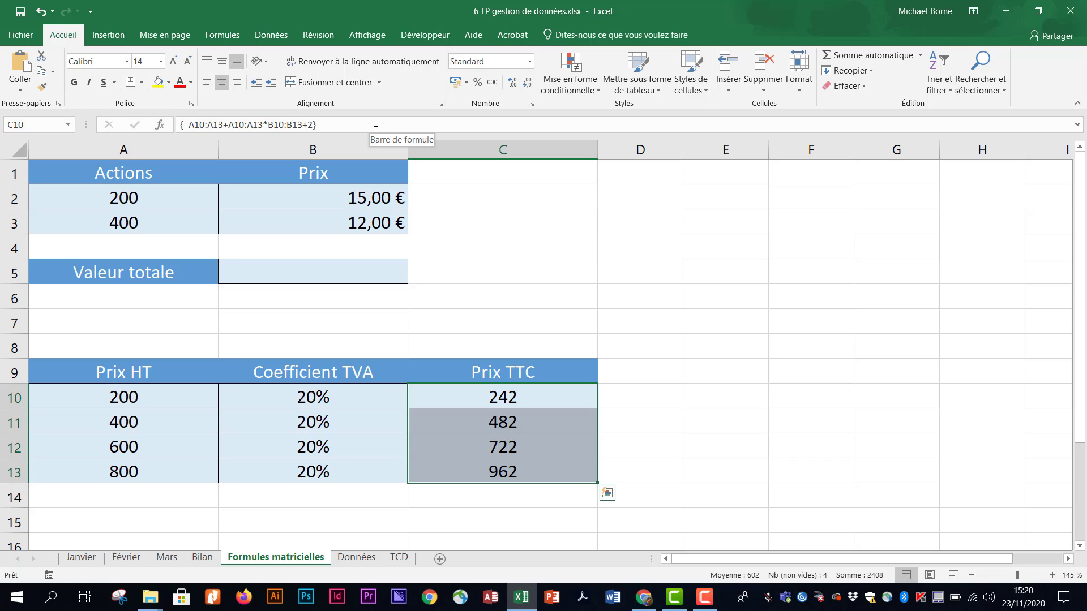
Try to delete only cell C10 from the Prix TTC array
left_click(679, 399)
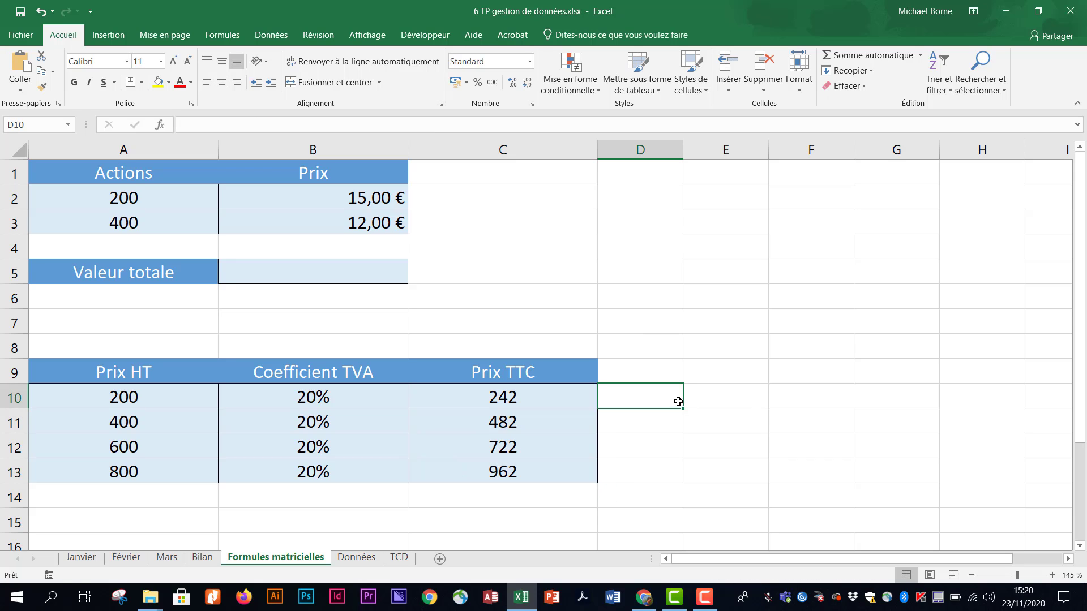
left_click(521, 400)
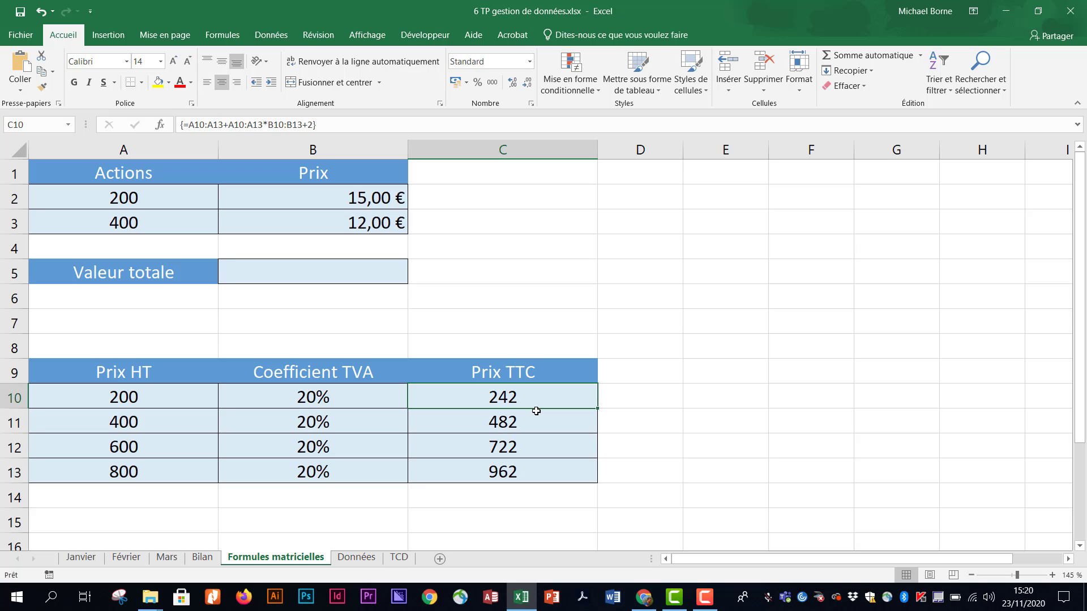
key("Delete")
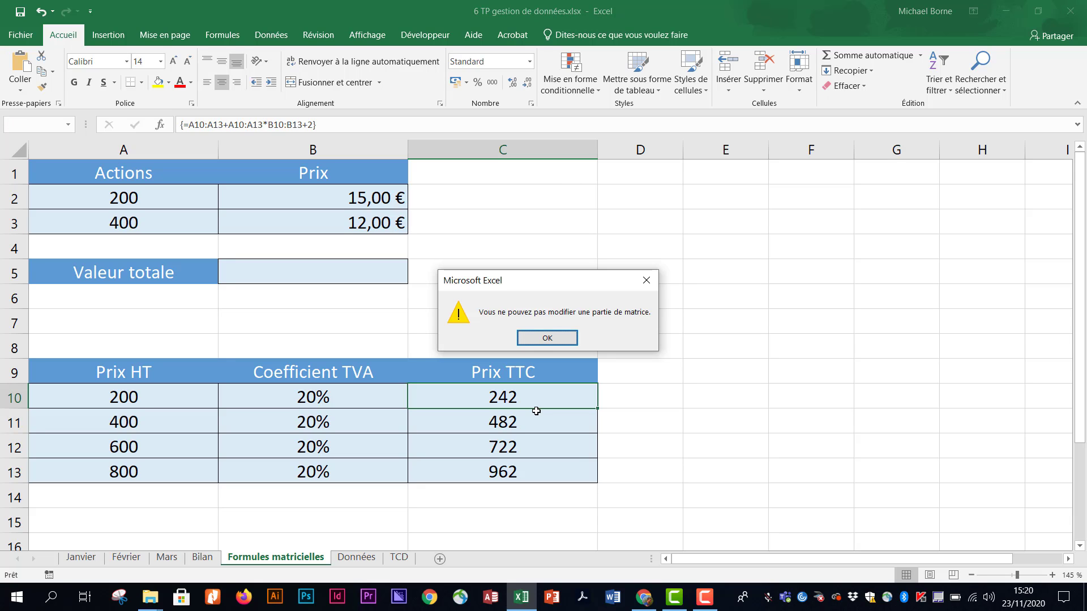
key("Return")
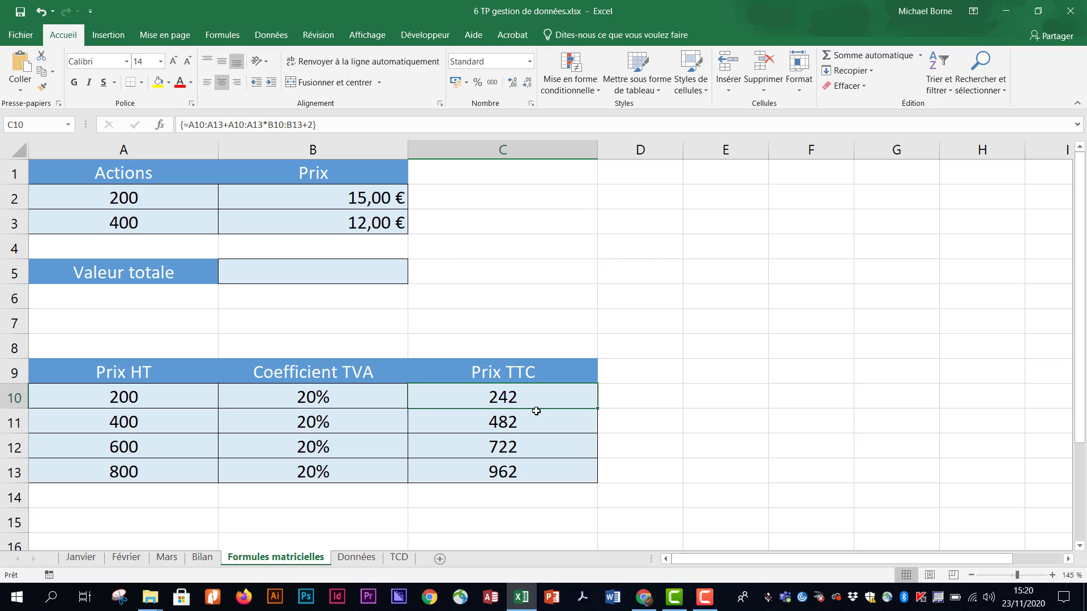
Clear the entire Prix TTC array C10:C13, and undo the deletion
left_click(705, 416)
left_click_drag(569, 396, 565, 475)
key("Delete")
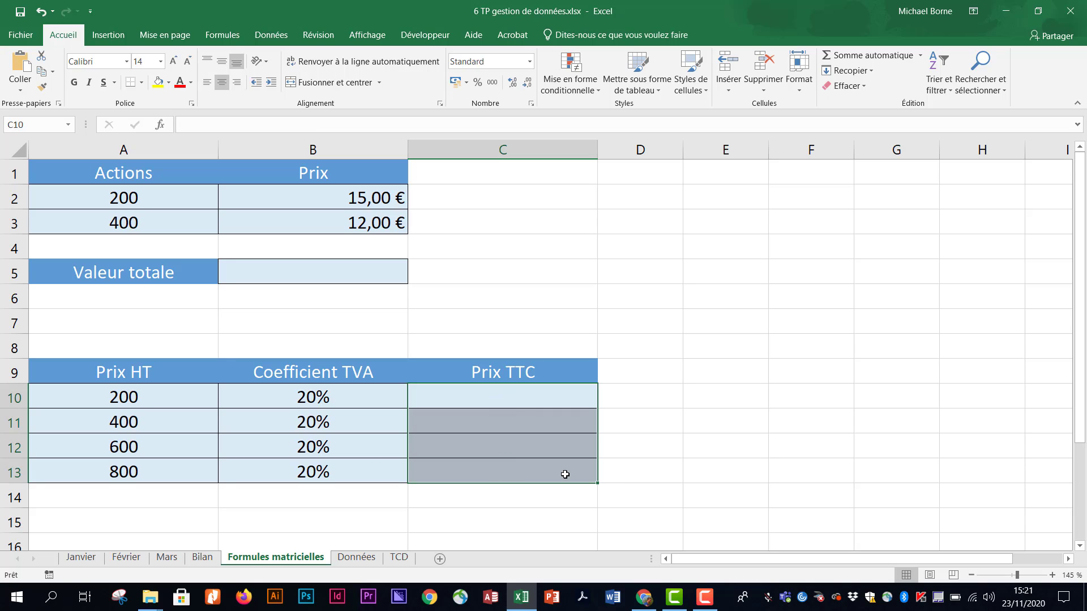
key("ctrl+z")
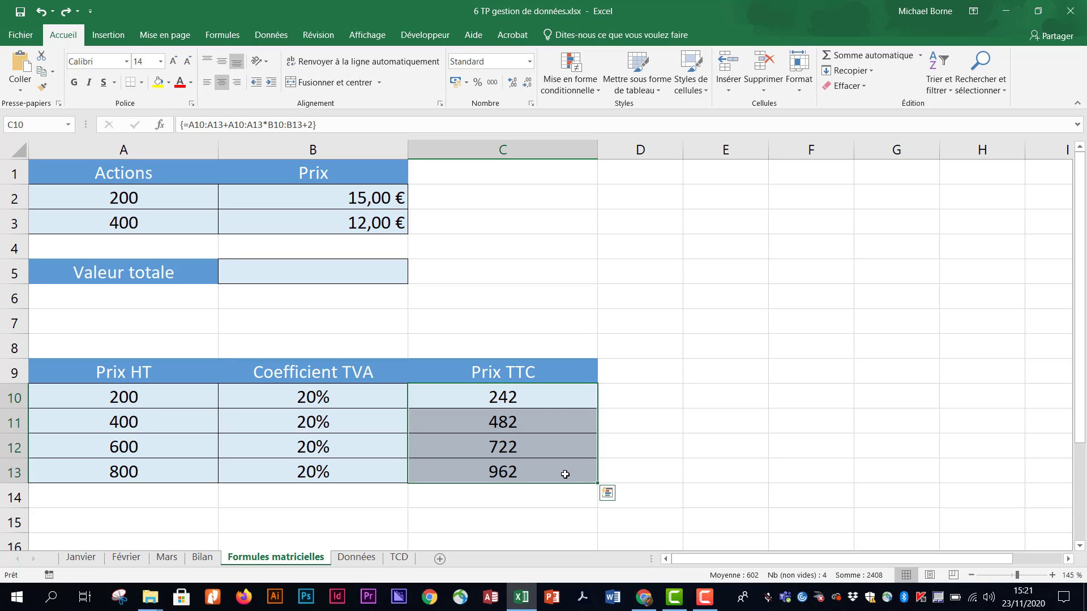
left_click(562, 248)
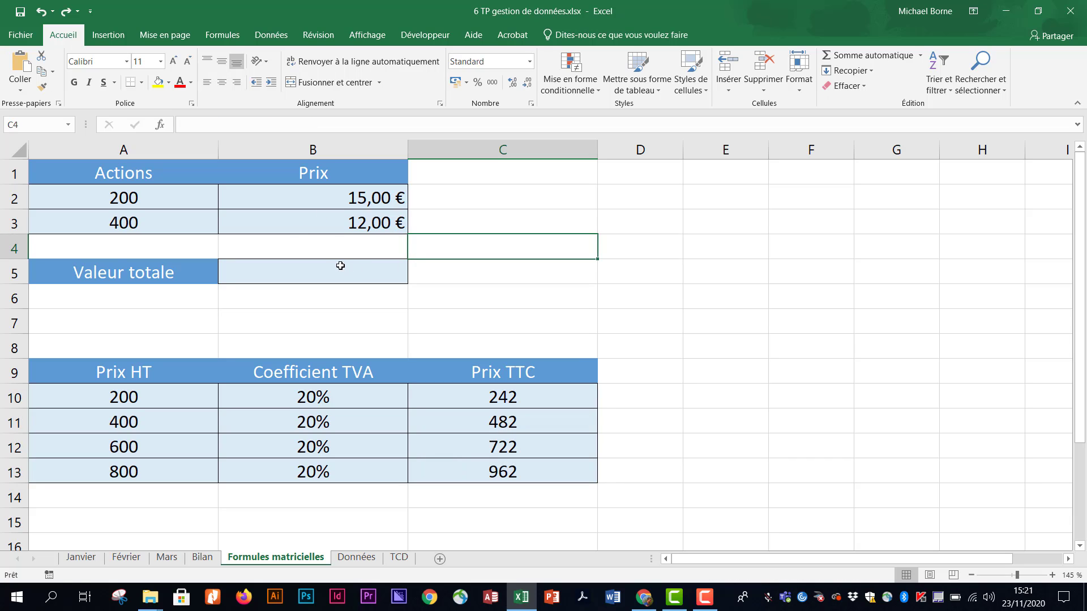
left_click_drag(172, 198, 170, 219)
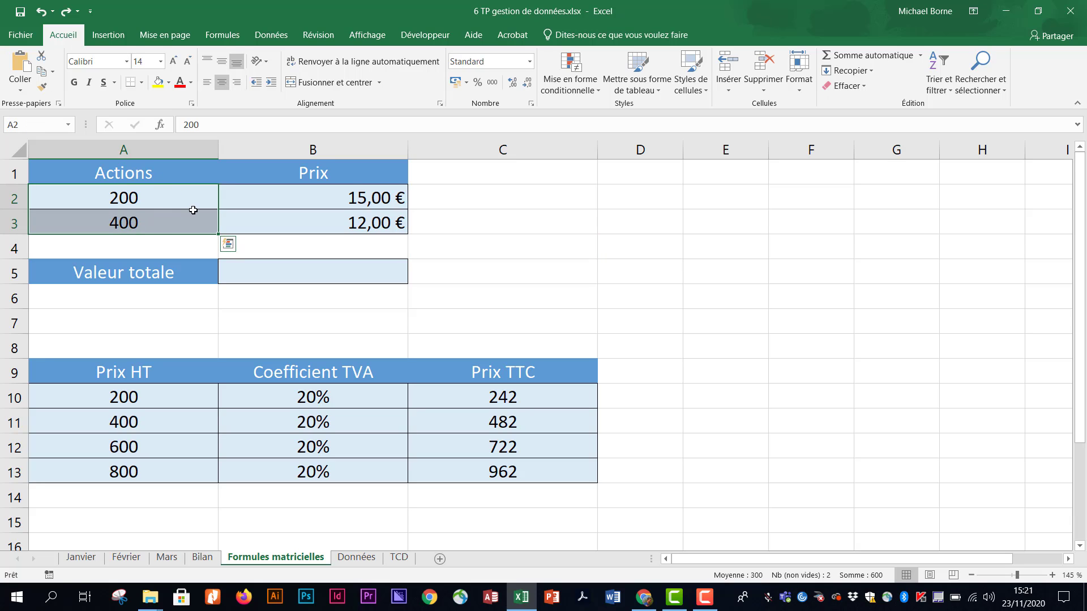
left_click_drag(311, 207, 320, 218)
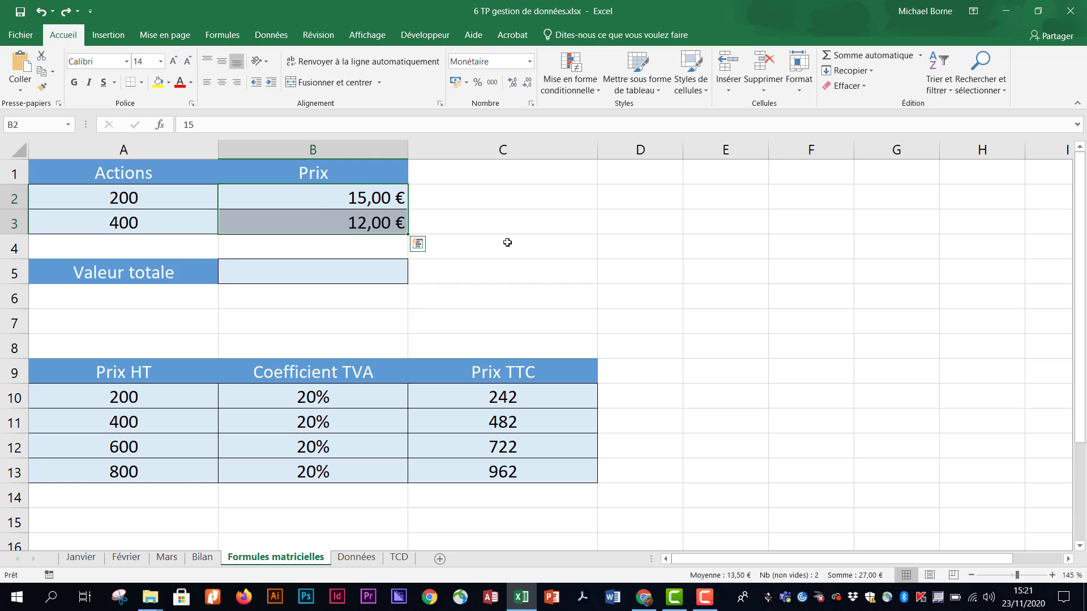
left_click(638, 201)
left_click_drag(638, 201, 638, 216)
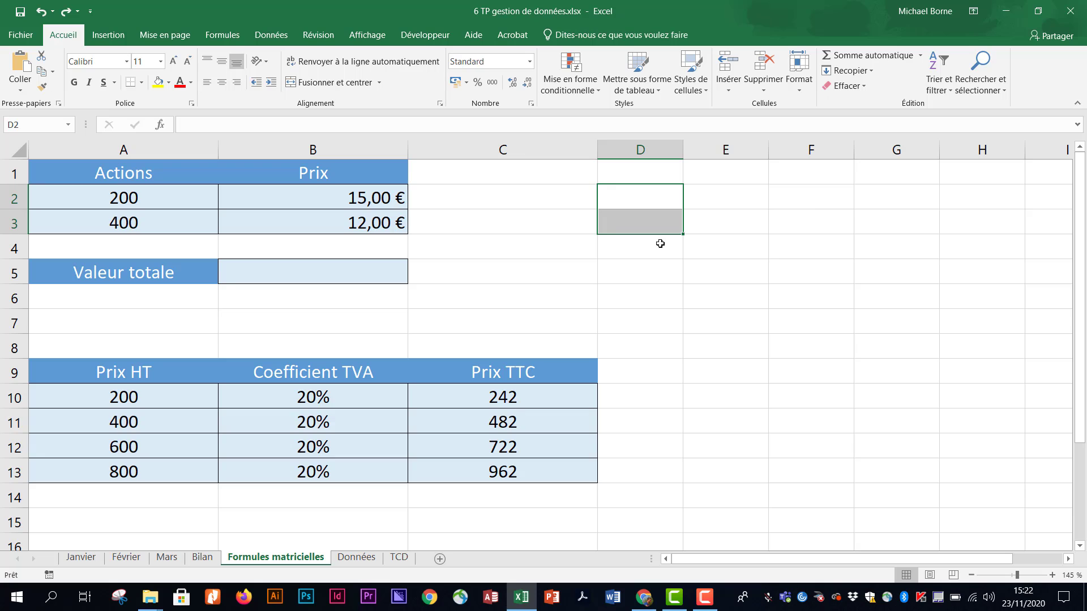
Calculate Valeur totale in B5 with the array formula =SOMME(A2:A3*B2:B3), validated as a matrix
left_click(365, 274)
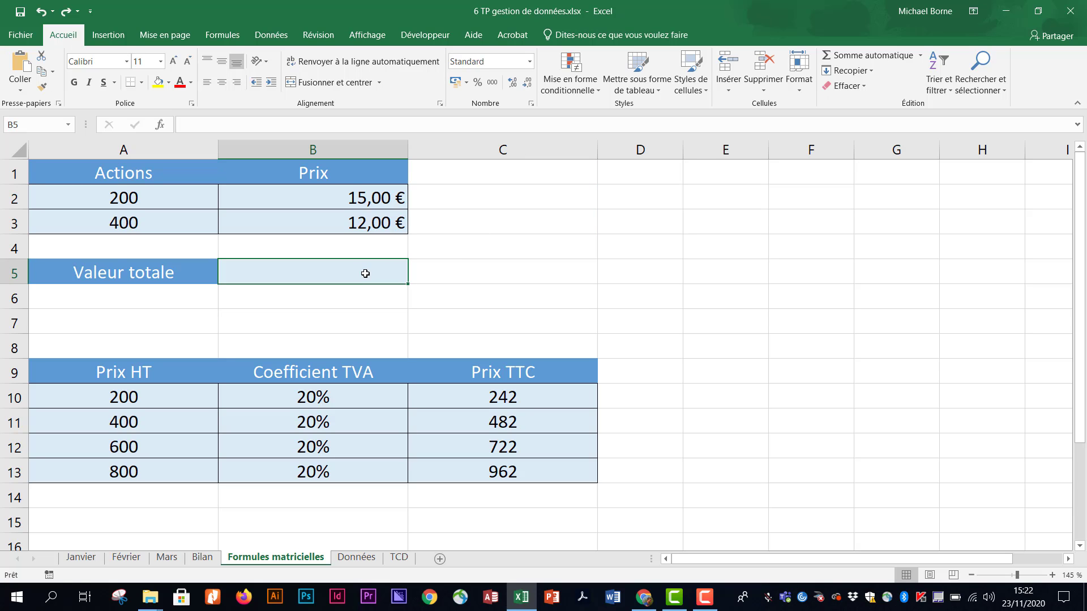
type("=")
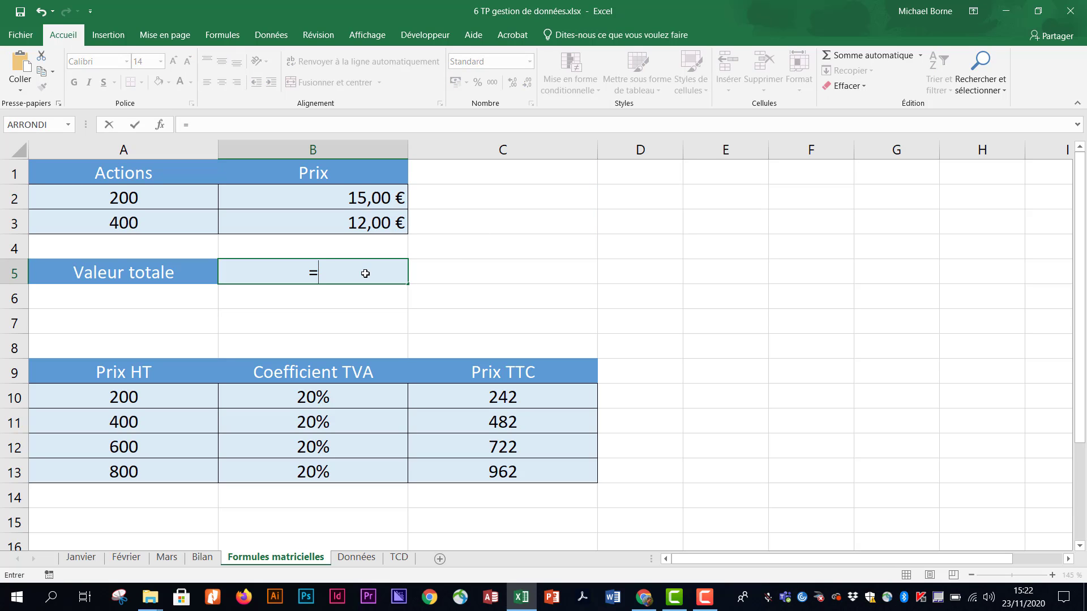
type("somm")
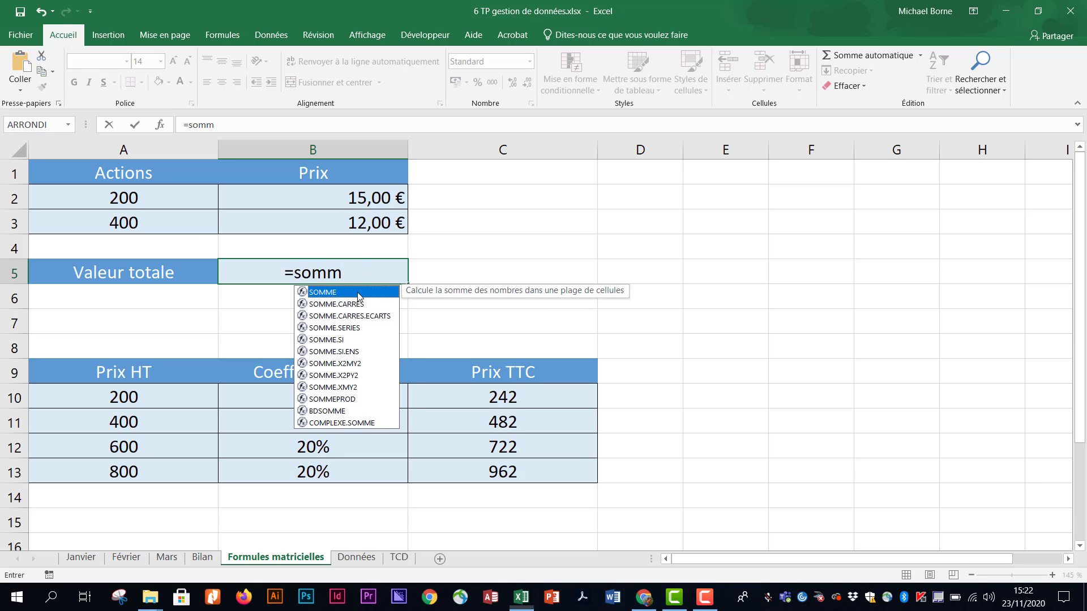
double_click(358, 293)
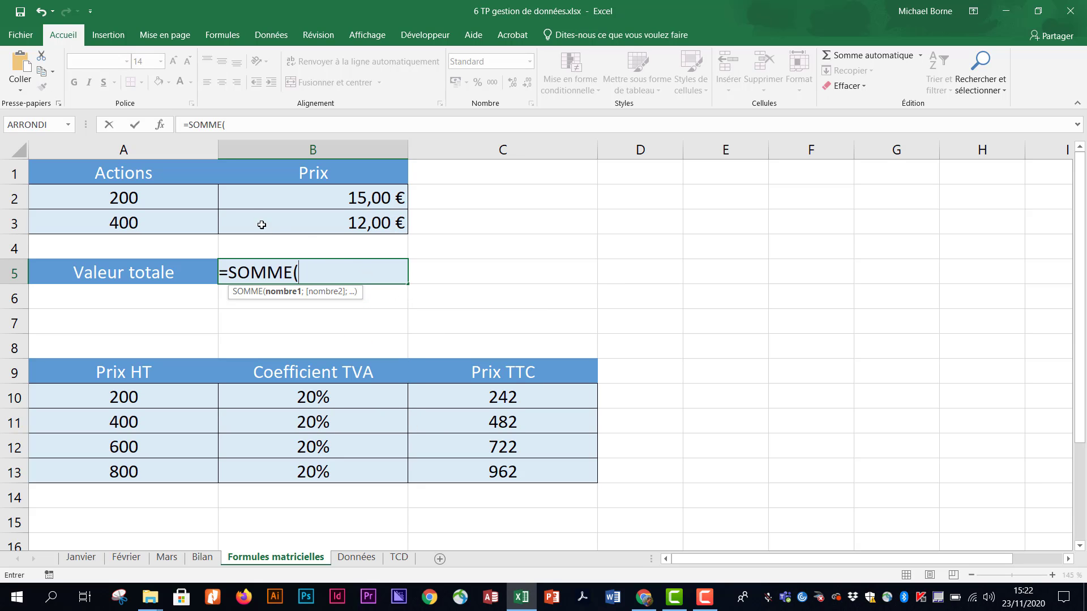
left_click_drag(189, 197, 187, 218)
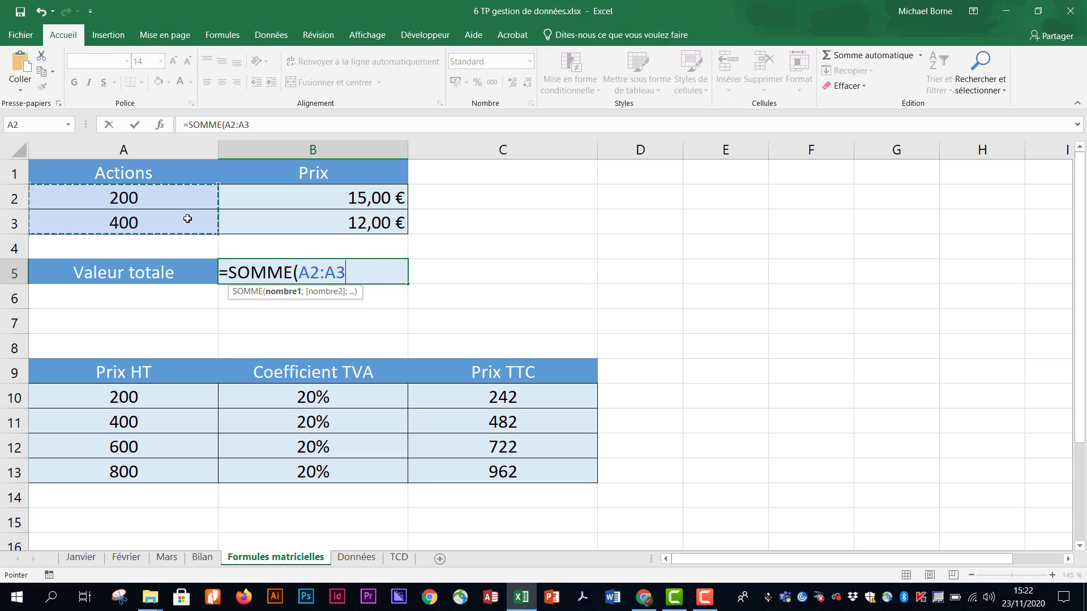
type("*")
left_click(326, 199)
left_click_drag(326, 213, 328, 223)
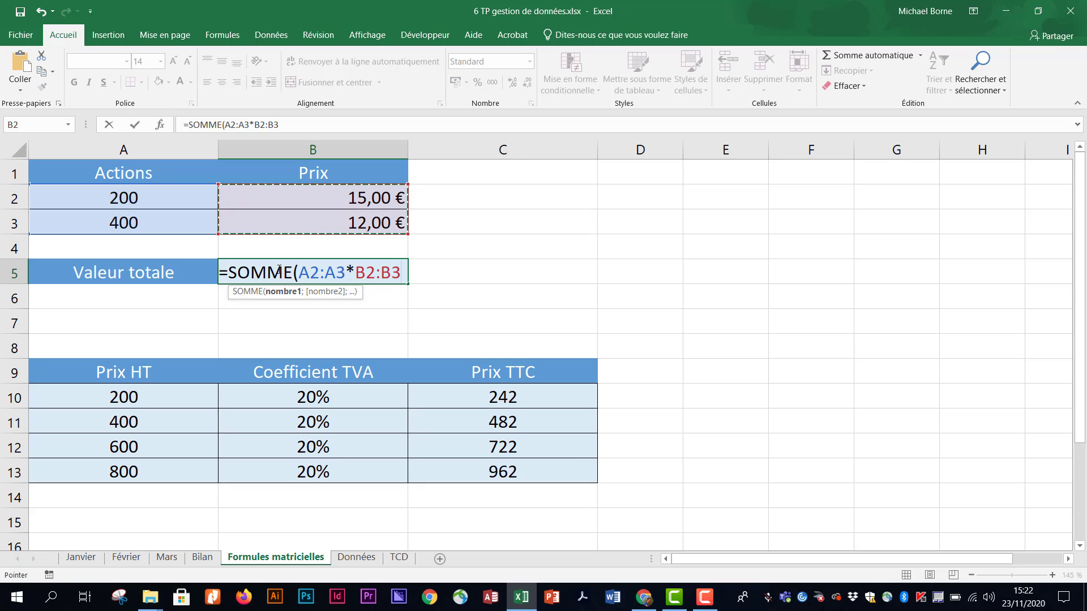
key("ctrl+shift+Return")
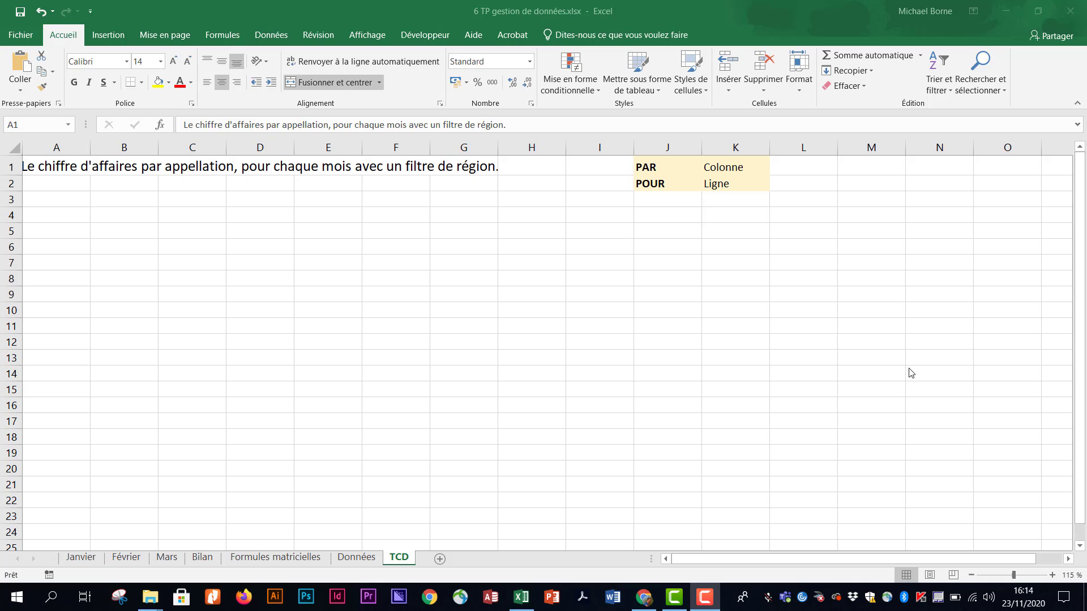
Look through the Mois, Région, Appellation and C.A. records on the Données sheet down to the last row
left_click(363, 560)
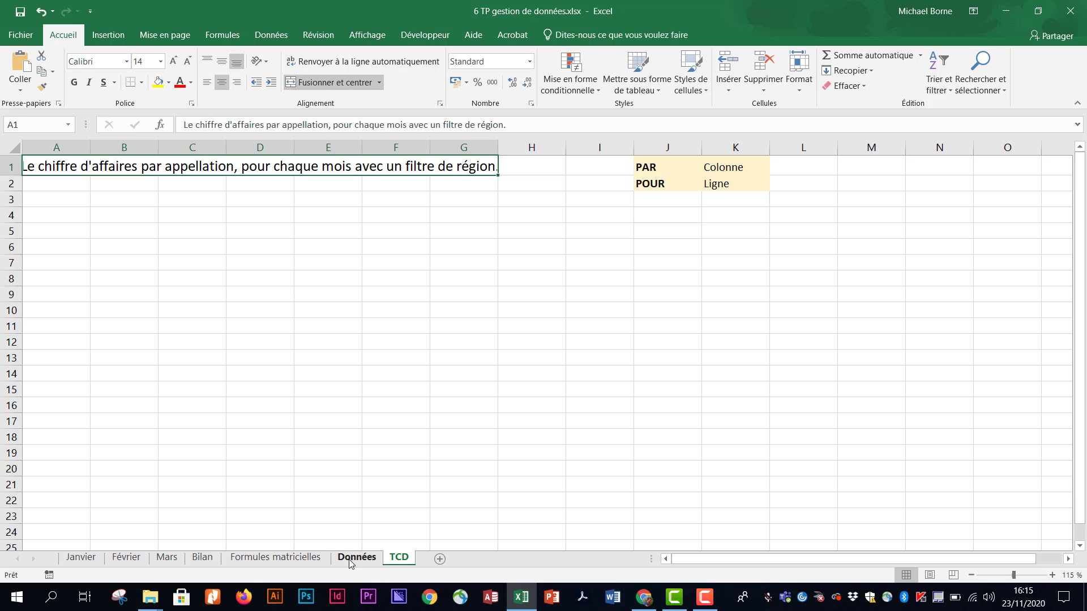
left_click(351, 561)
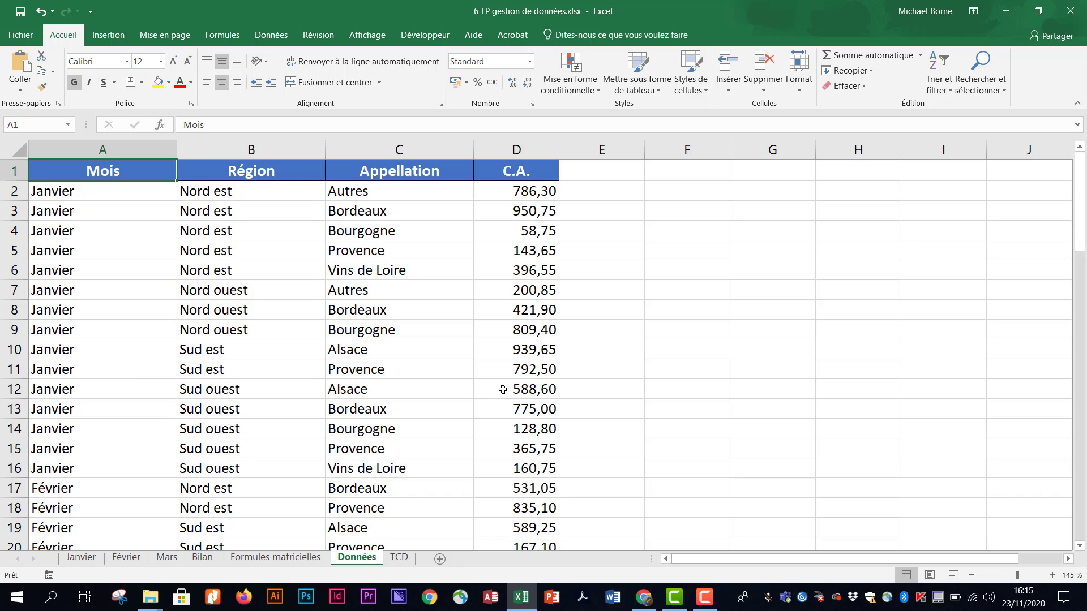
scroll(503, 390, "down", 14)
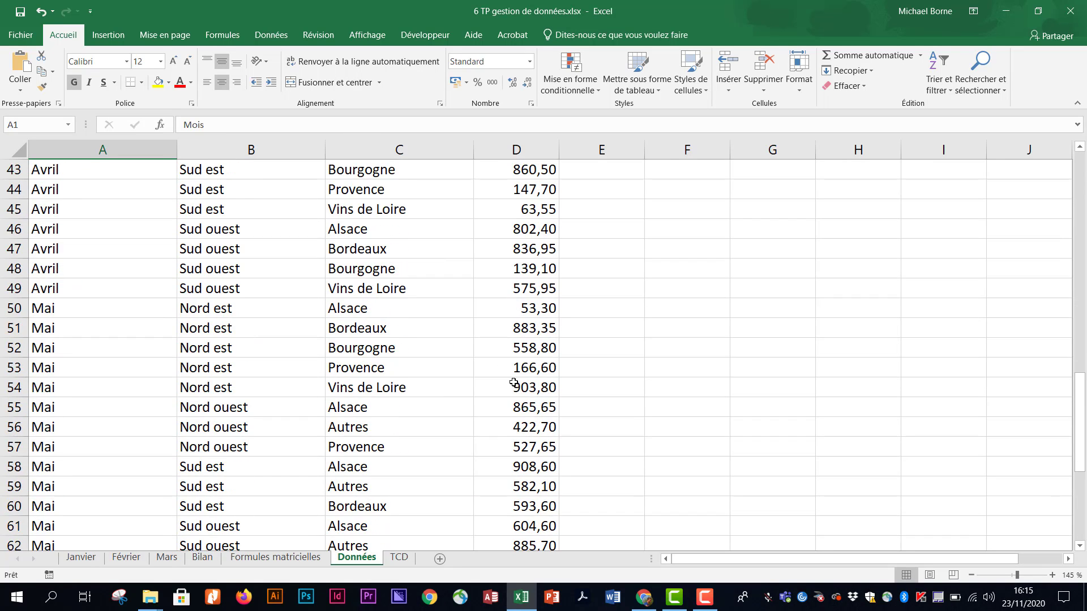
scroll(466, 382, "down", 9)
scroll(465, 382, "up", 4)
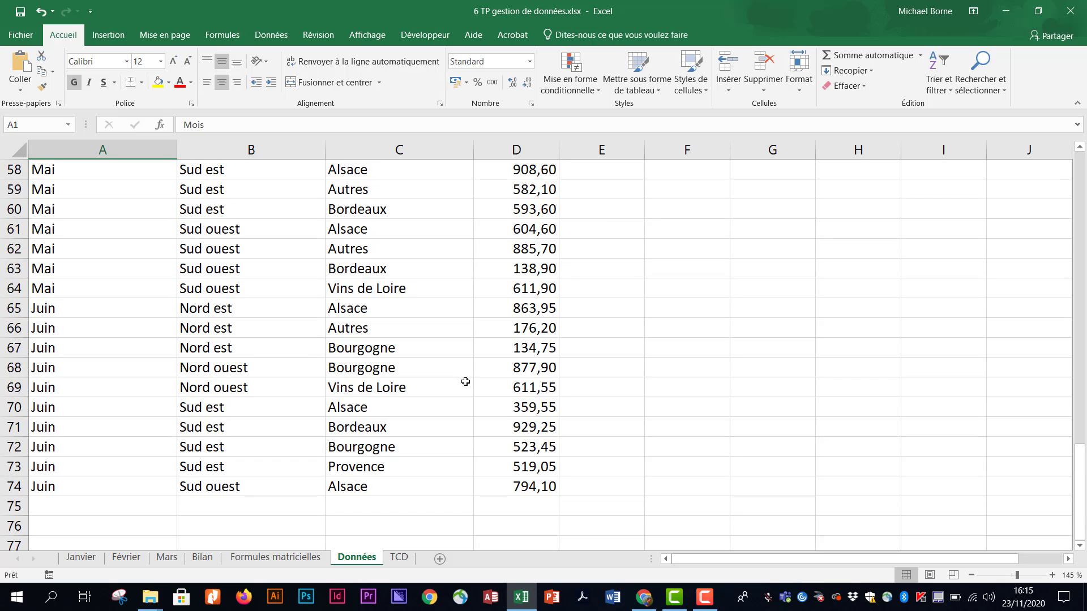
scroll(465, 382, "up", 19)
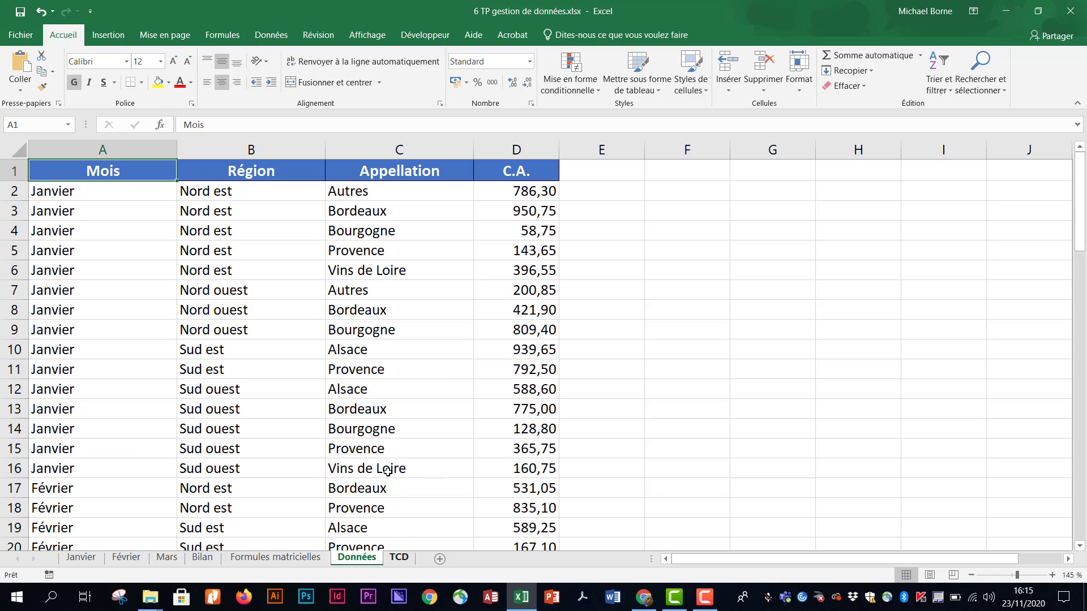
Create a pivot table from the Données range A1:D74 and place it on the existing TCD sheet at cell B6
left_click(90, 186)
left_click(84, 171)
left_click(108, 37)
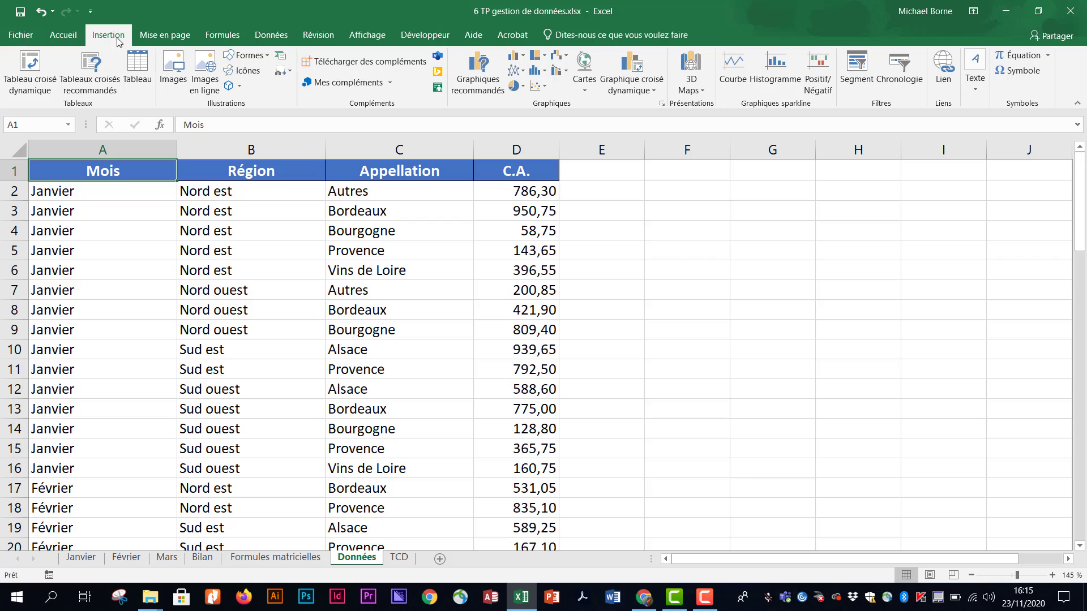
left_click(32, 77)
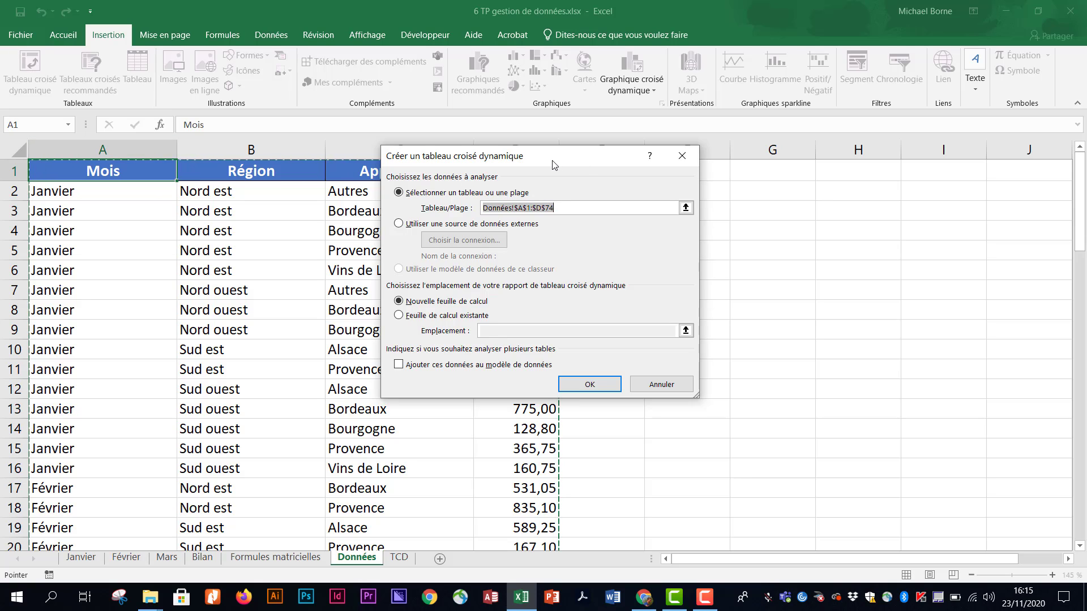
left_click_drag(552, 164, 611, 180)
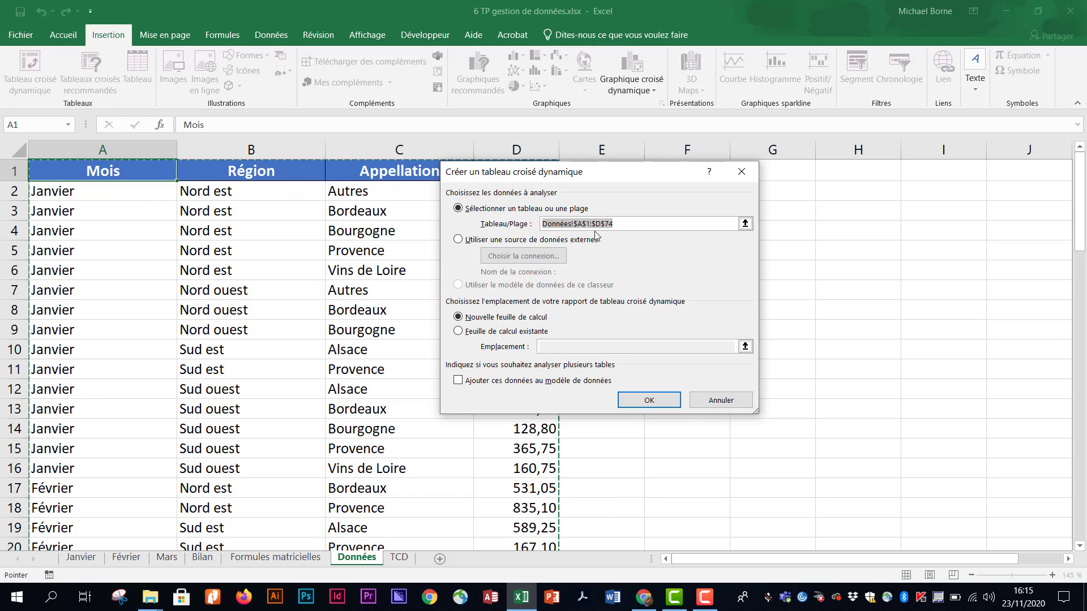
left_click_drag(625, 179, 794, 198)
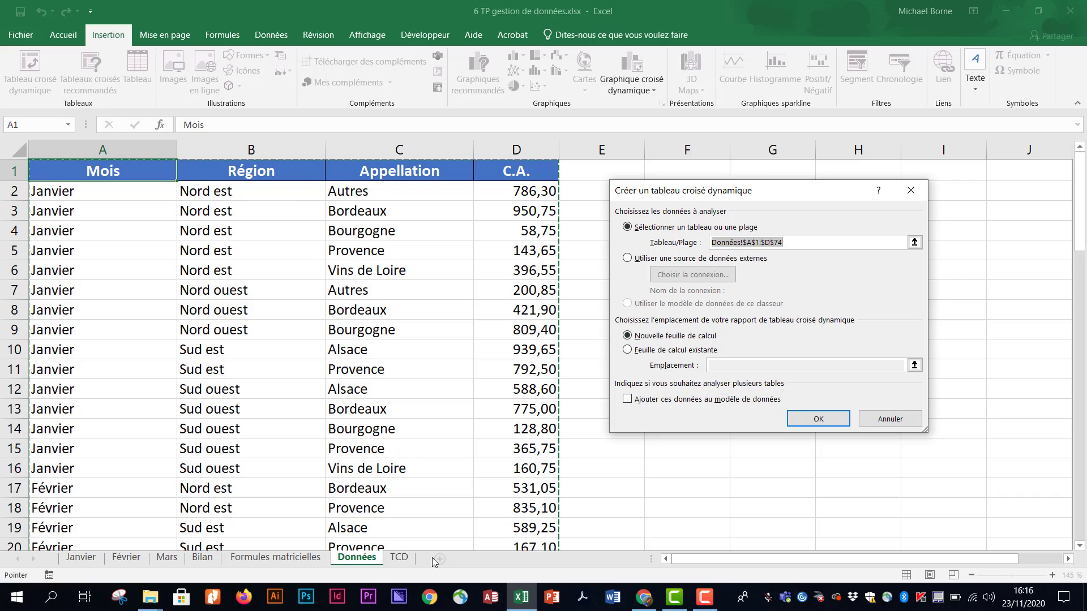
left_click(628, 351)
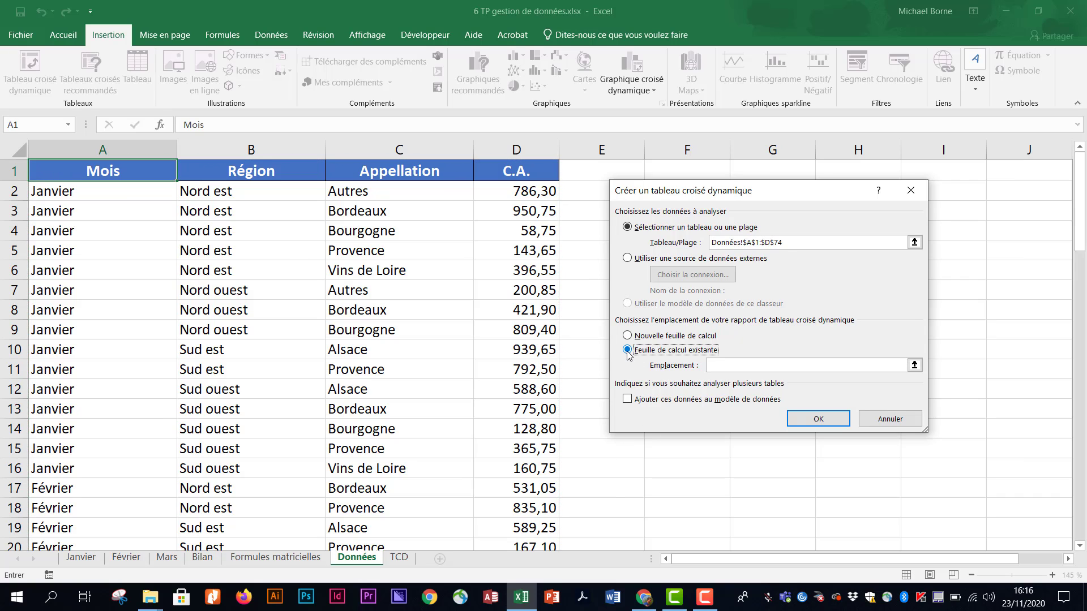
left_click(729, 365)
left_click(399, 559)
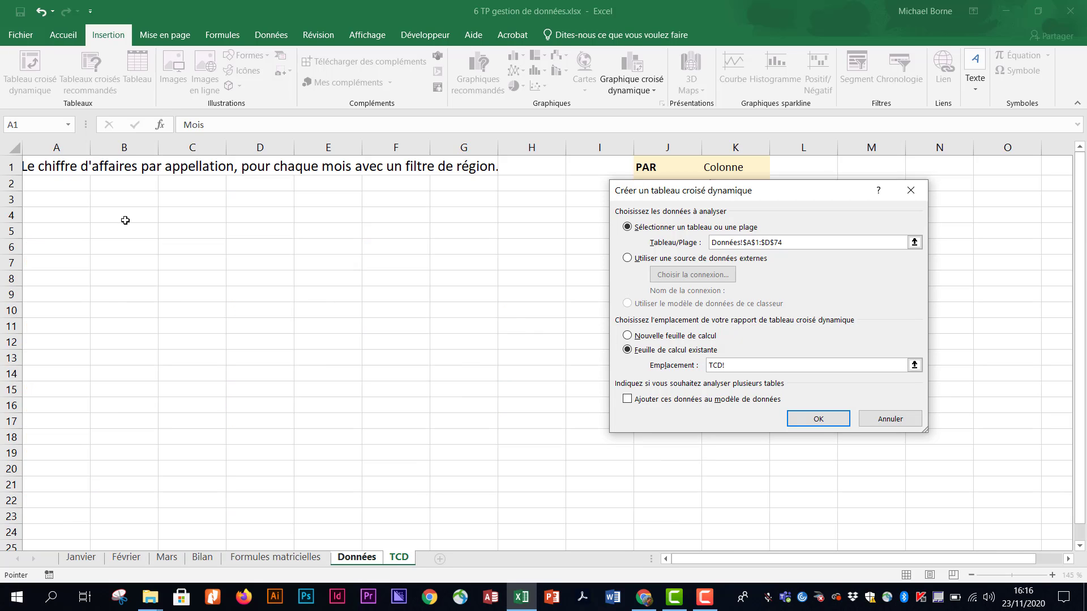
left_click(125, 249)
left_click(830, 422)
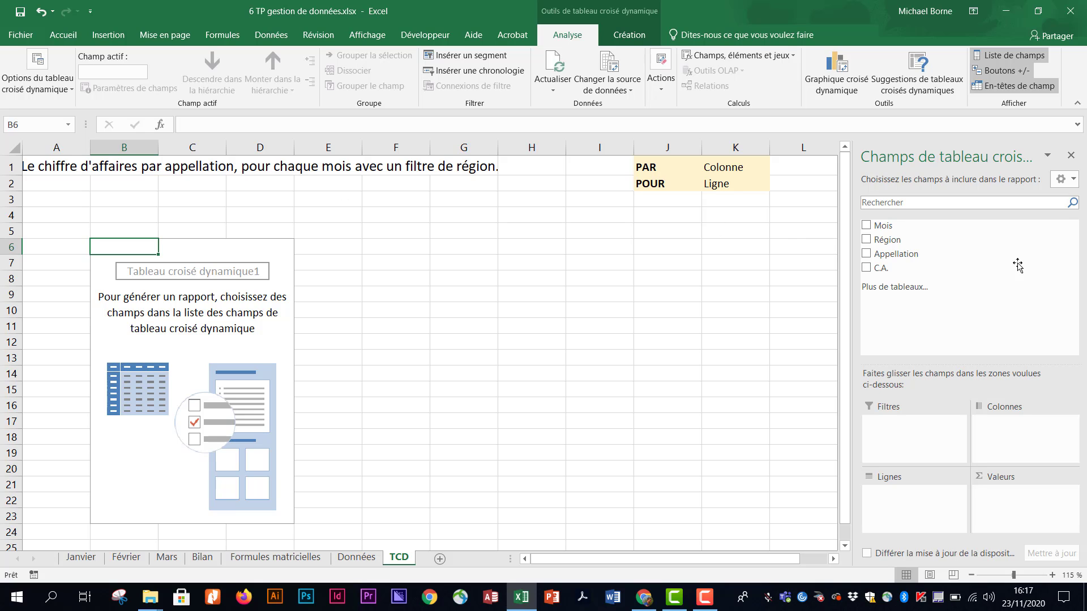
Lay out the pivot table with Appellation as columns, Mois as rows, the sum of C.A. as values and Région as report filter
left_click_drag(956, 258, 968, 436)
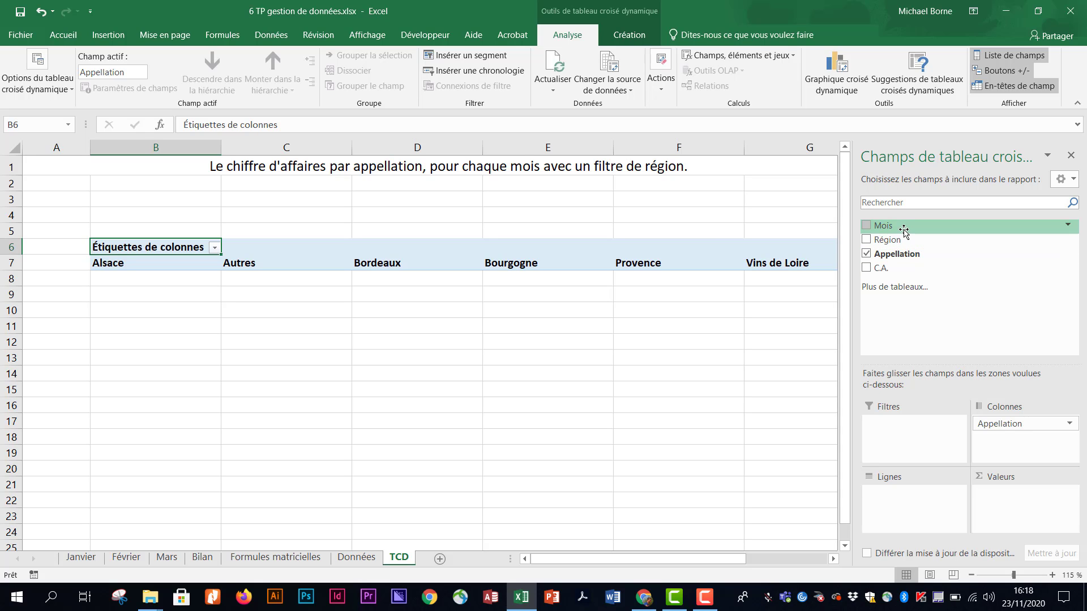
left_click_drag(906, 226, 914, 499)
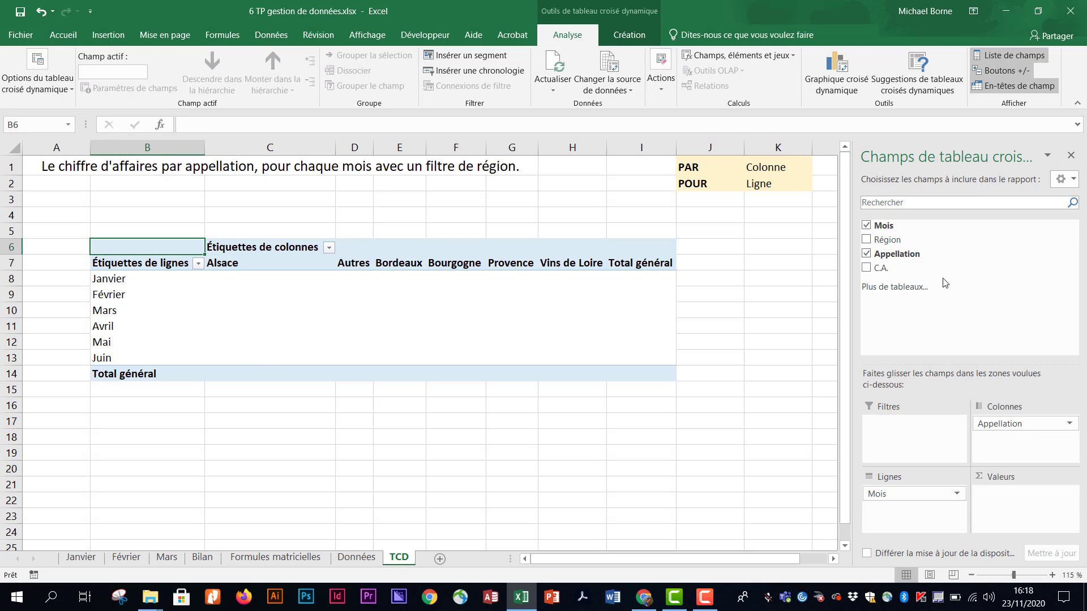
left_click_drag(940, 272, 1031, 519)
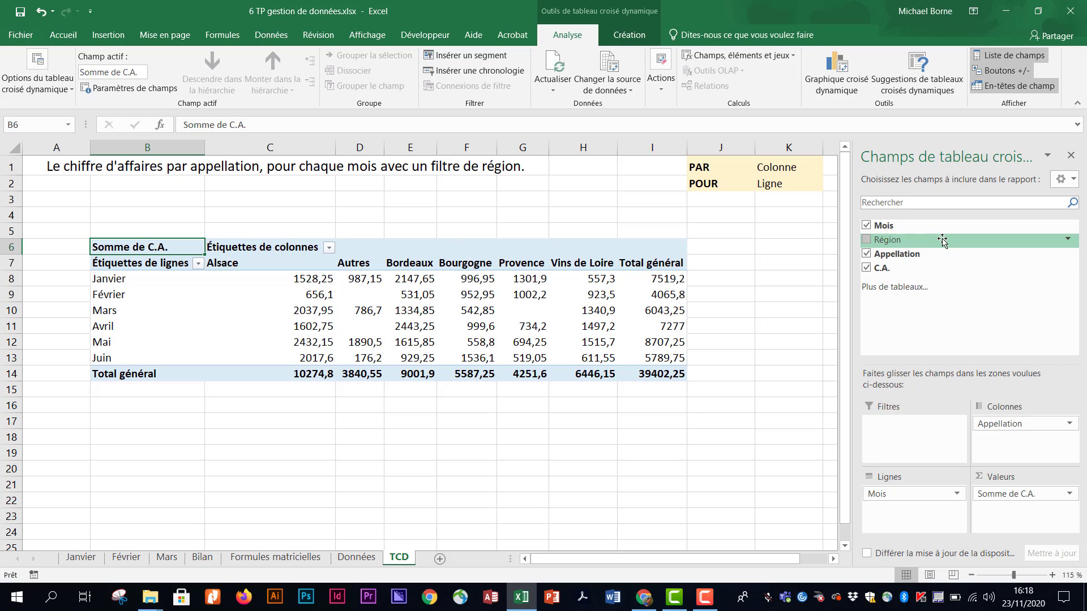
left_click_drag(943, 240, 921, 452)
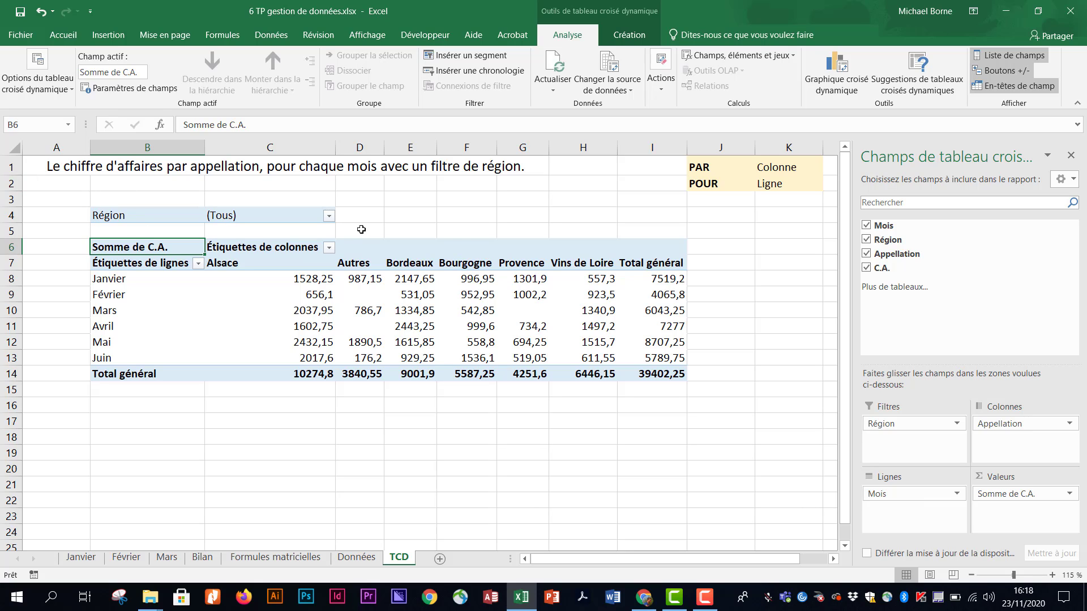
left_click(329, 216)
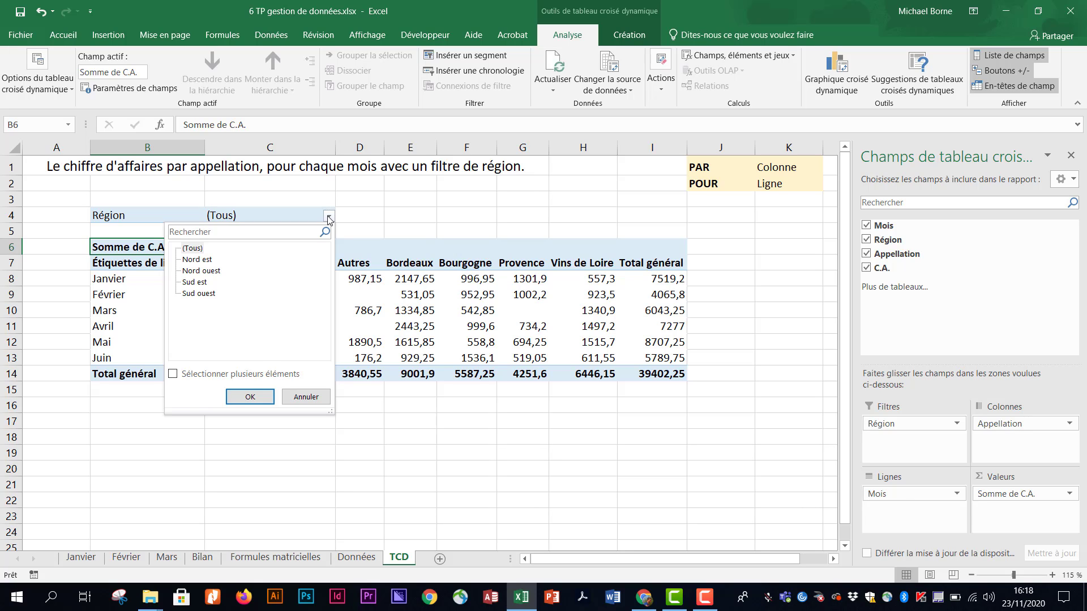
left_click(368, 216)
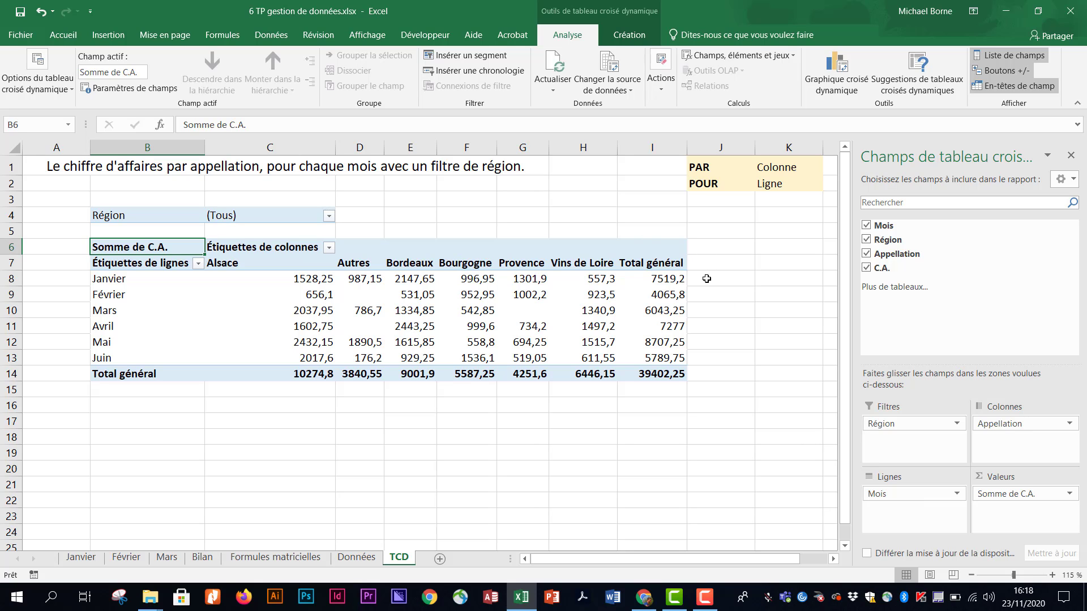
Try Mois as a second column field beneath Appellation, reorder Mois above Appellation, and return Mois to the rows
left_click_drag(911, 493, 1013, 446)
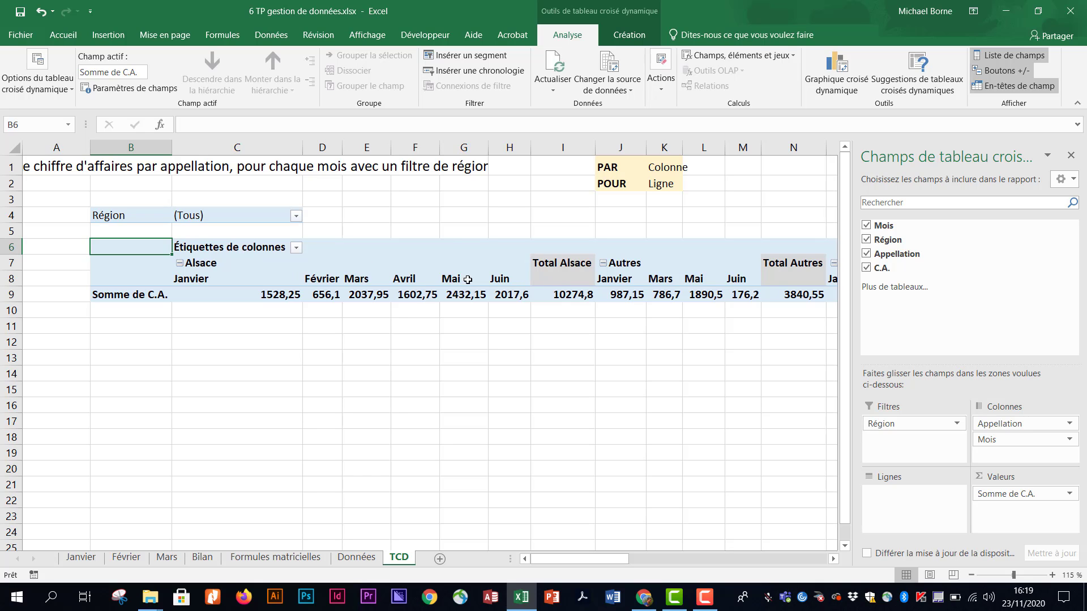
left_click(181, 264)
left_click(180, 264)
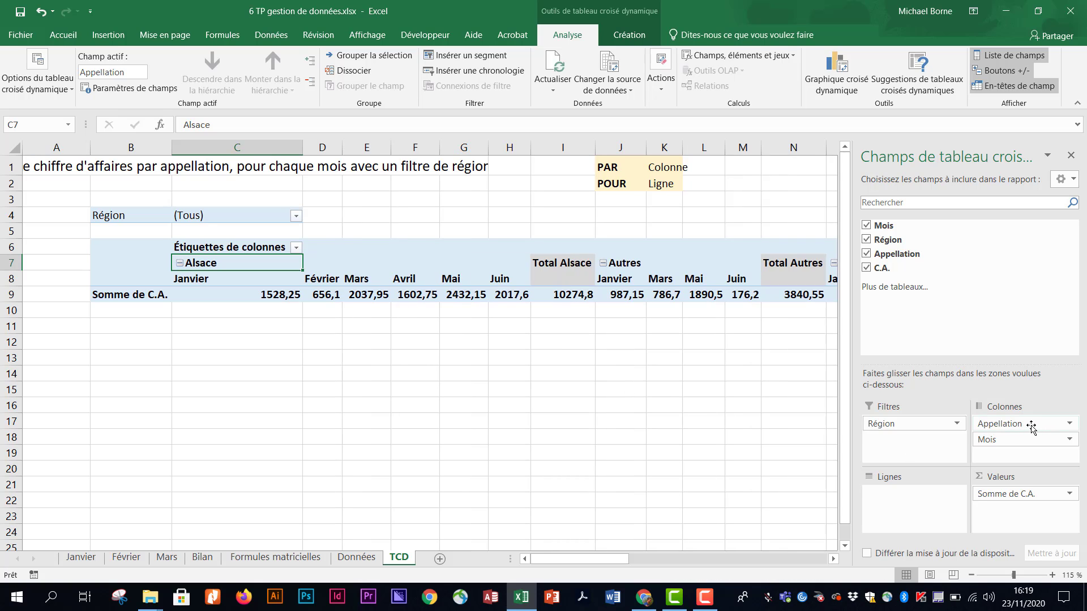
left_click_drag(1036, 425, 1047, 463)
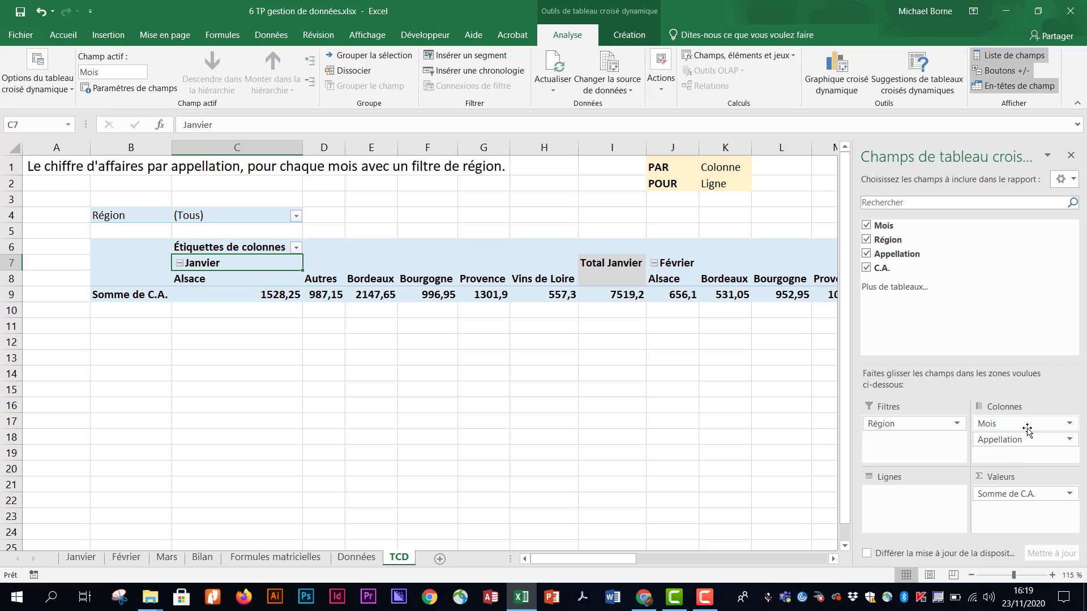
left_click_drag(1028, 429, 946, 510)
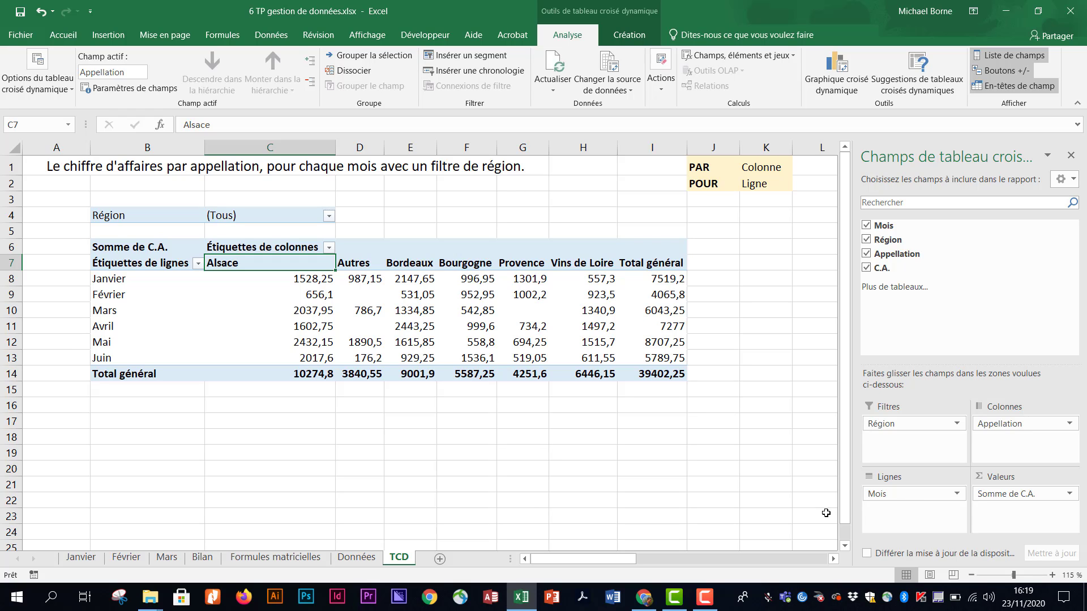
Inspect the Avril value for Bourgogne and the Mars value for Vins de Loire in the pivot table, selecting each one's worksheet row
left_click(479, 327)
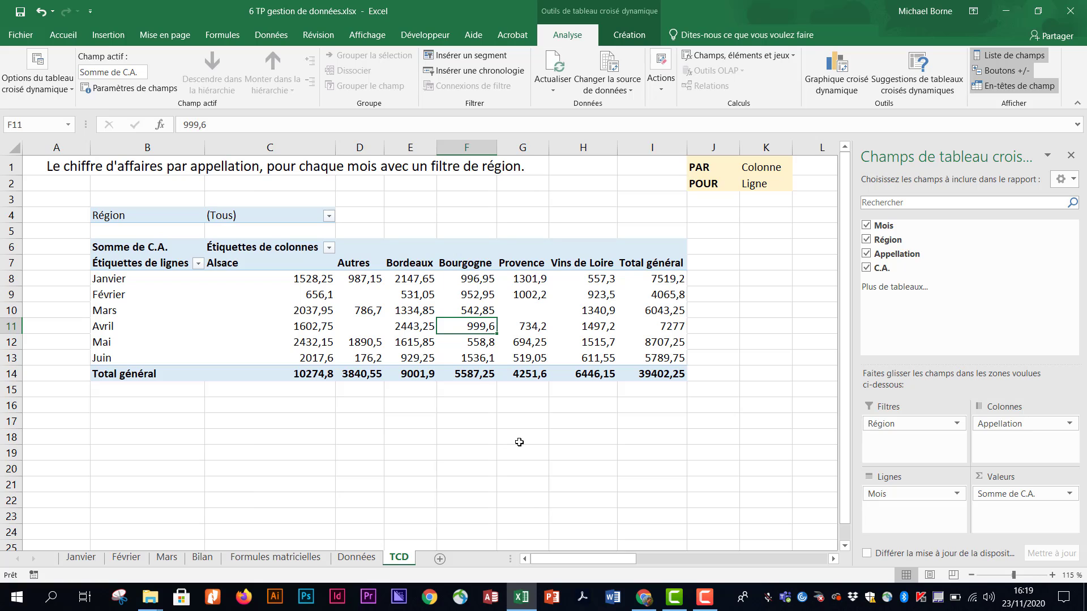
left_click(9, 326)
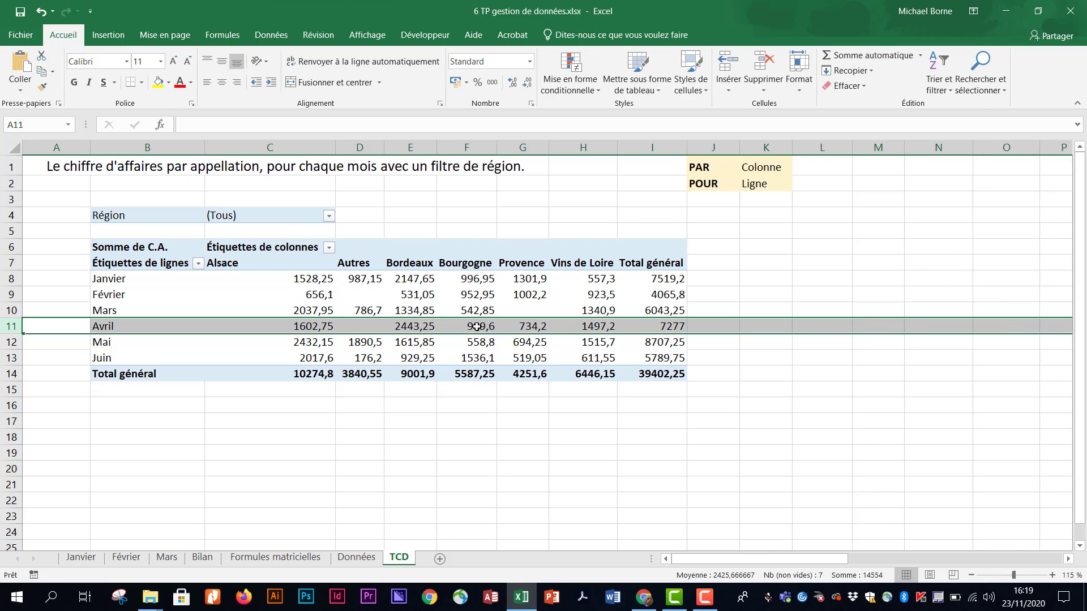
left_click(478, 327)
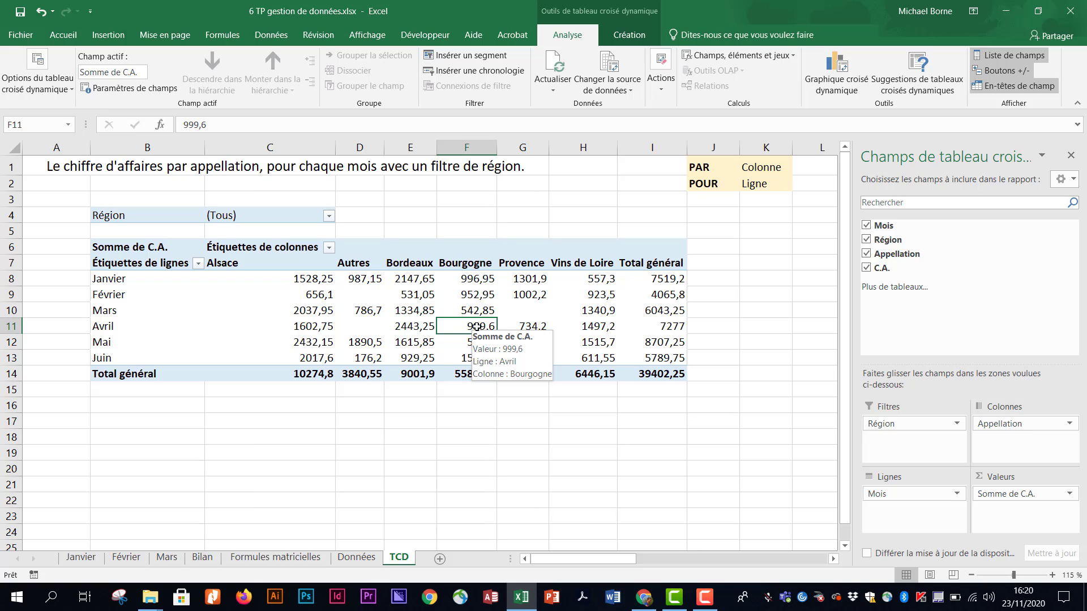
mouse_move(479, 327)
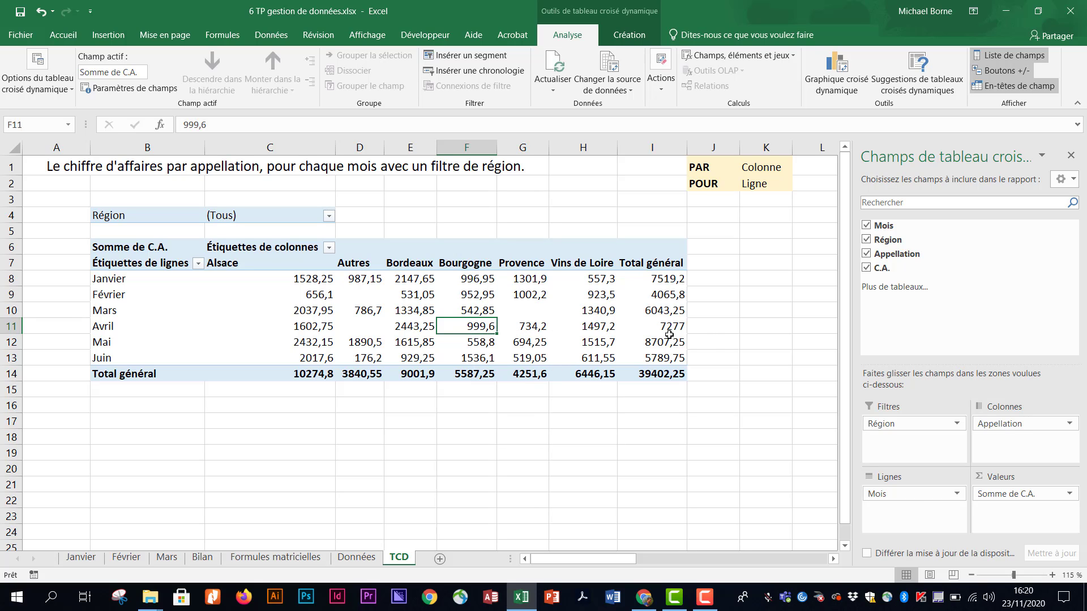
left_click(599, 311)
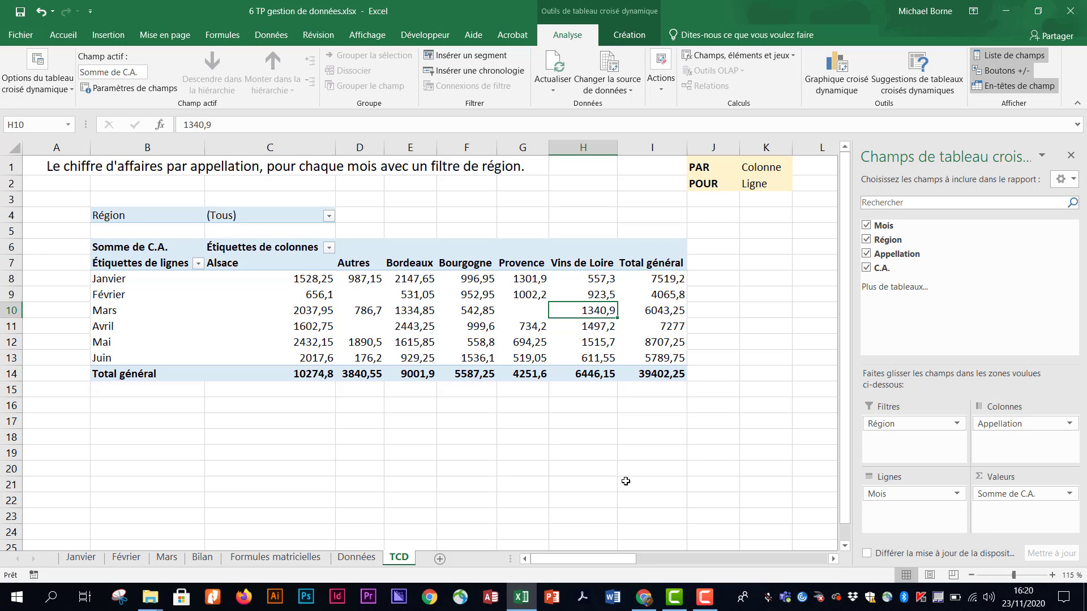
left_click(15, 313)
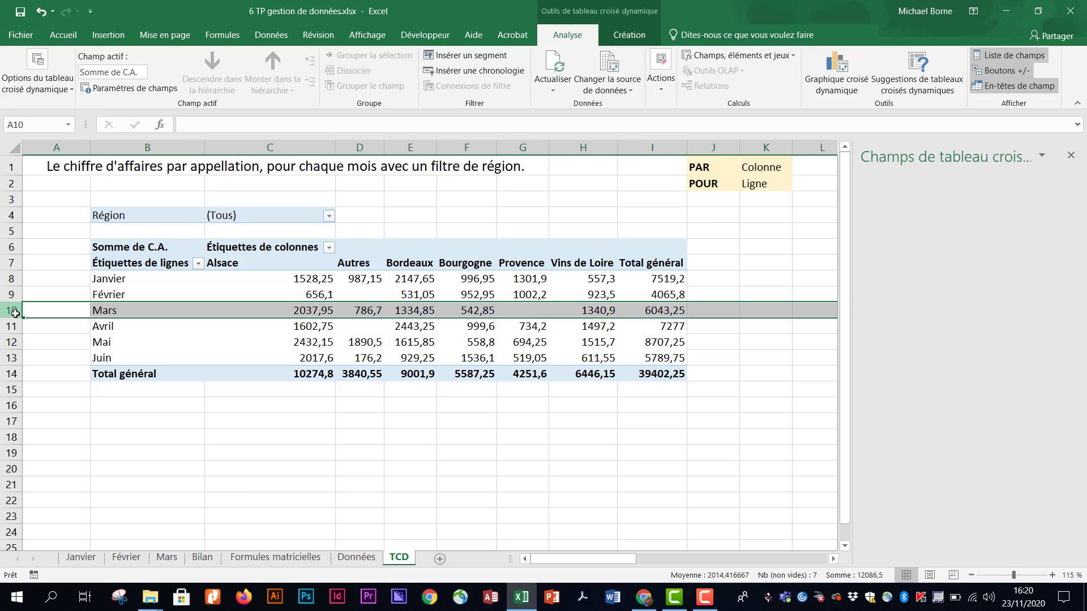
Inspect the Mars value for Vins de Loire, tracing its worksheet column down and its row across to the totals
left_click(599, 151)
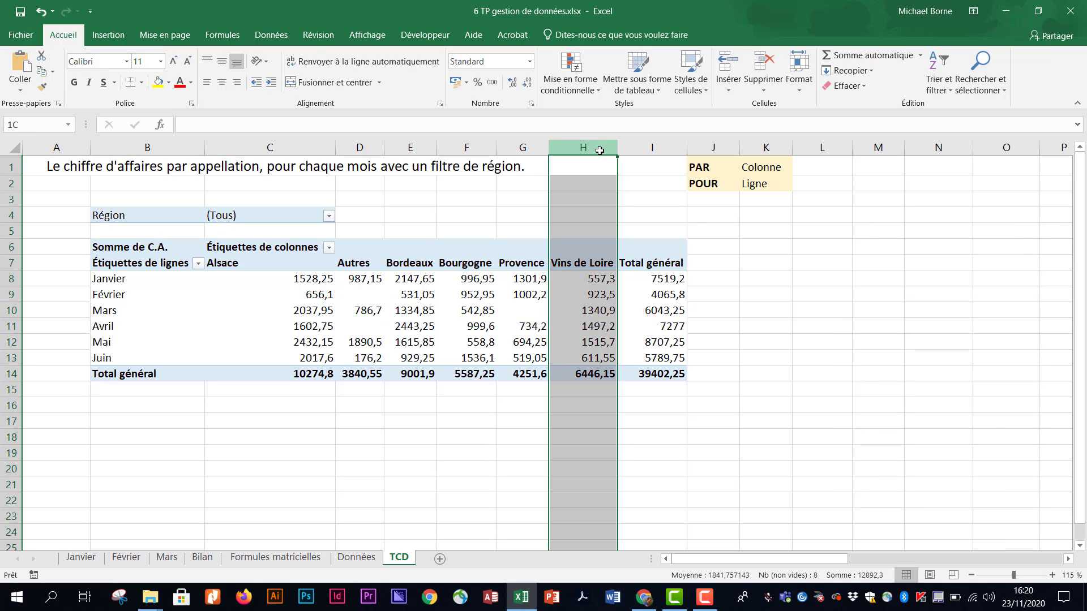
left_click(596, 312)
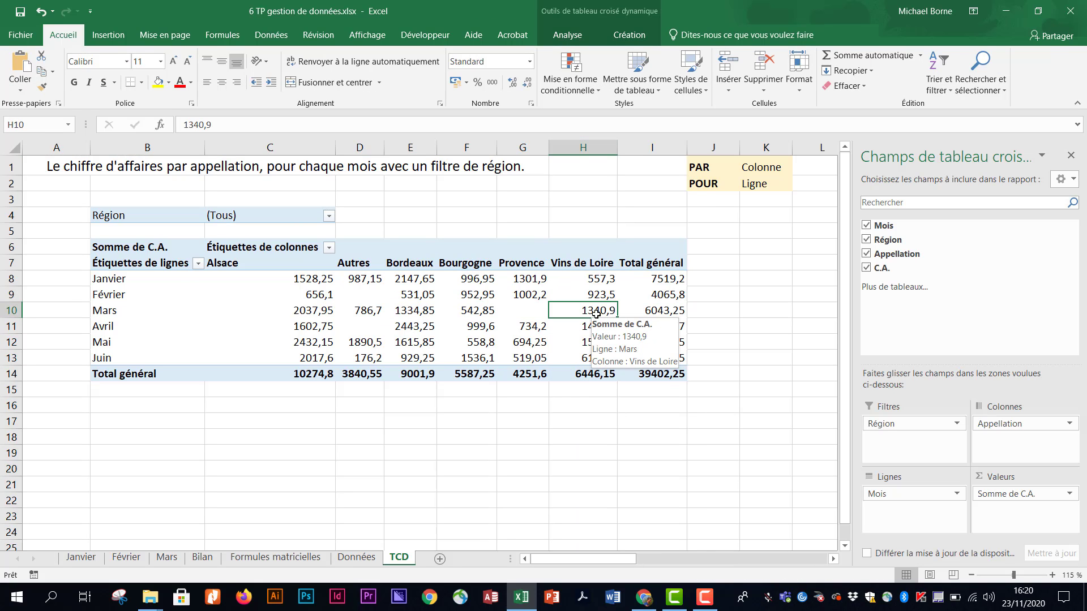
left_click(597, 146)
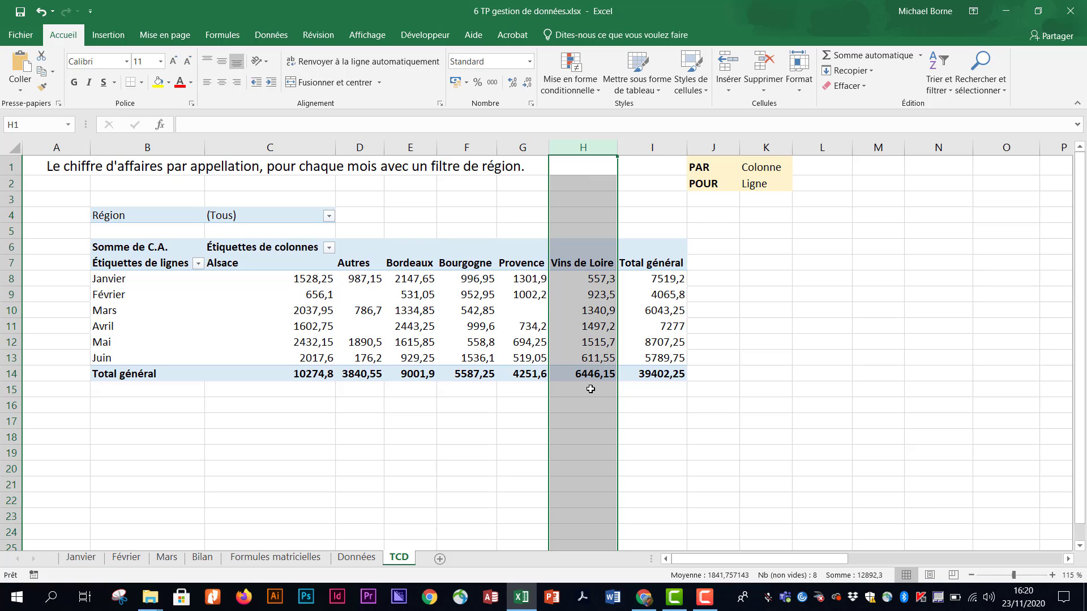
left_click(11, 311)
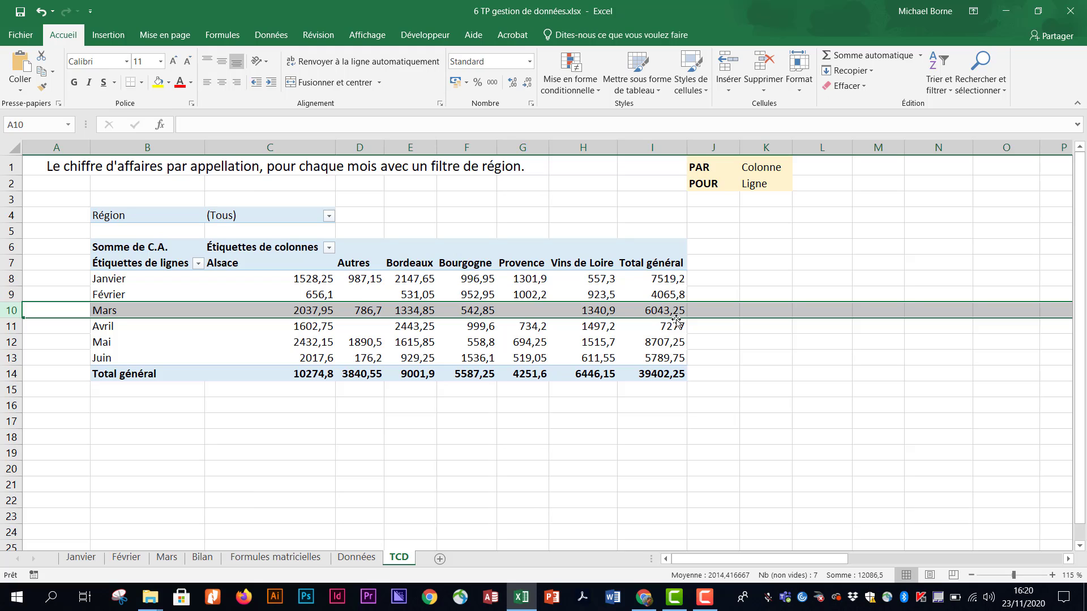
Try filtering the pivot table by the Nord est region, and set the Région filter back to (Tous)
left_click(329, 217)
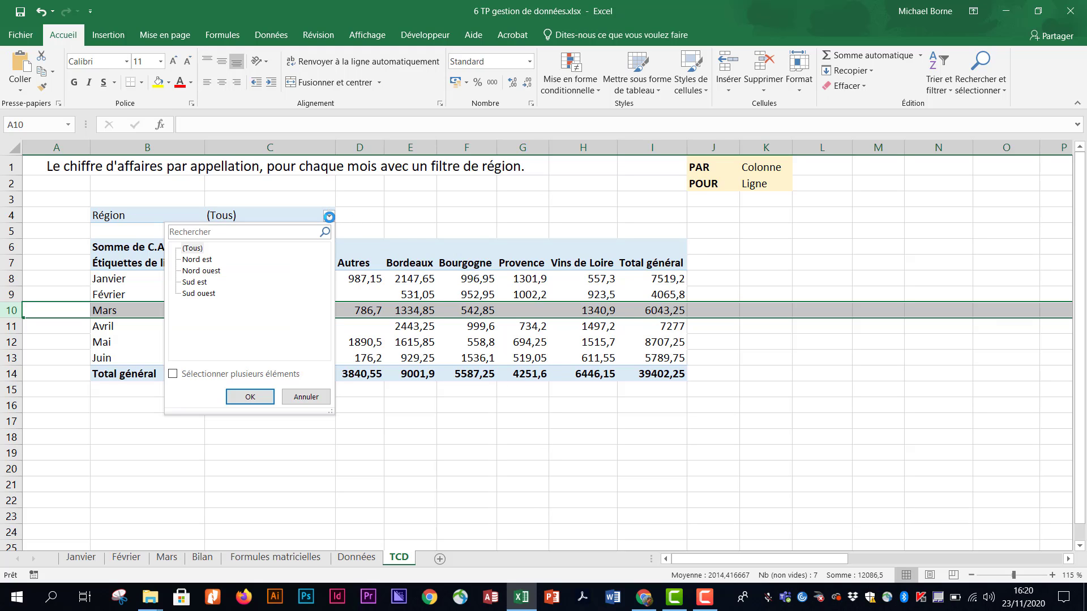
left_click(199, 260)
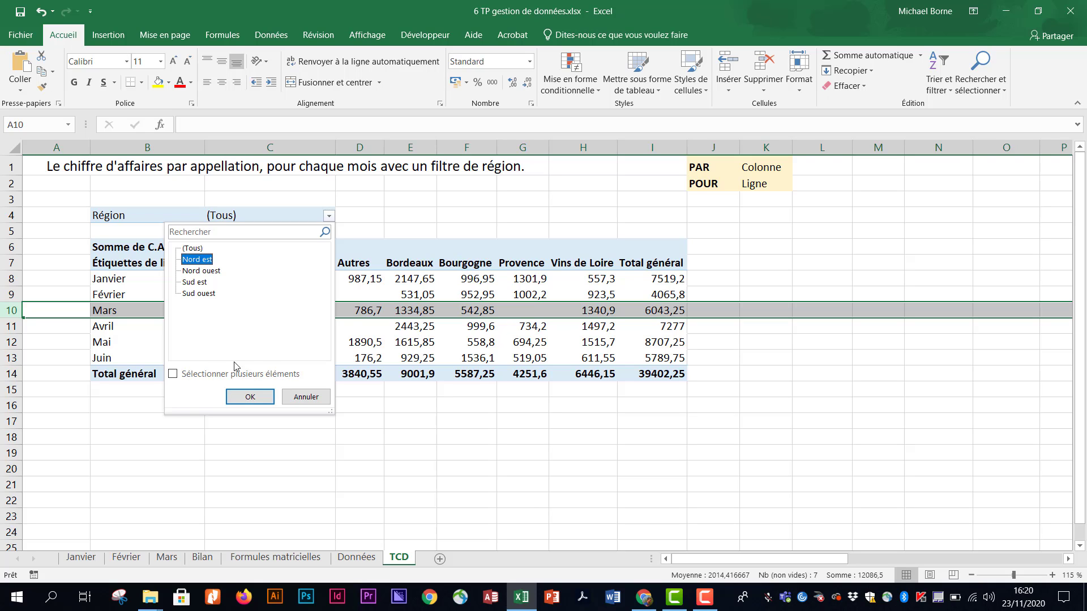
left_click(248, 398)
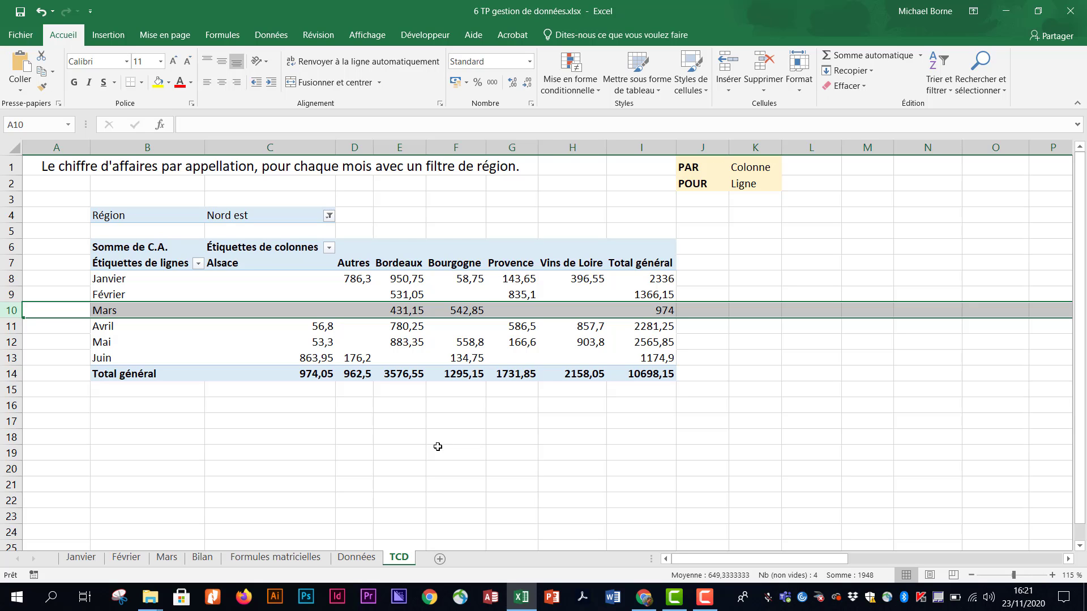
left_click(514, 343)
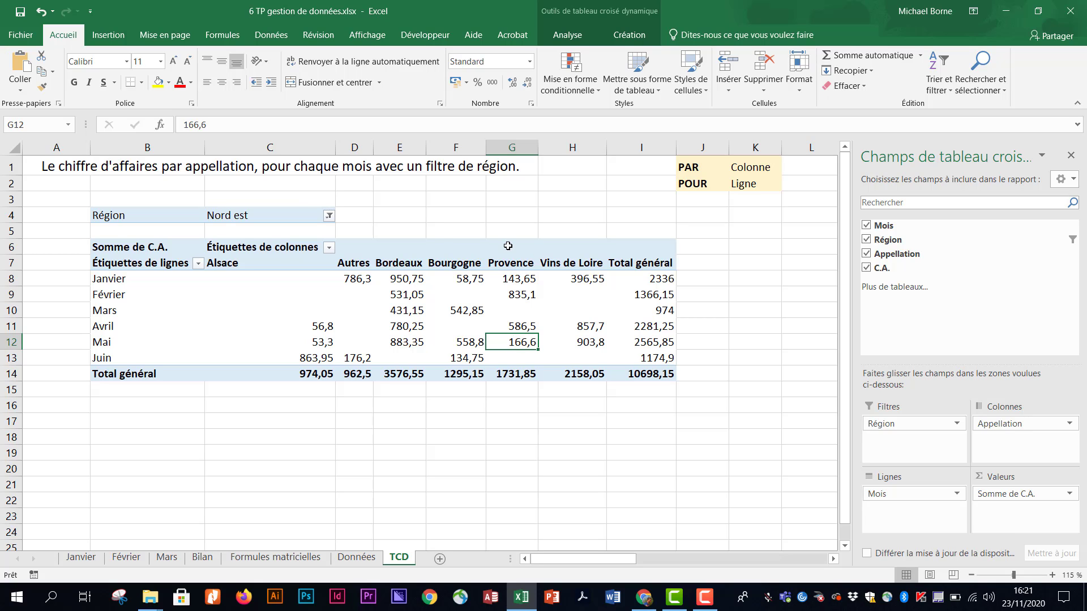
left_click(330, 216)
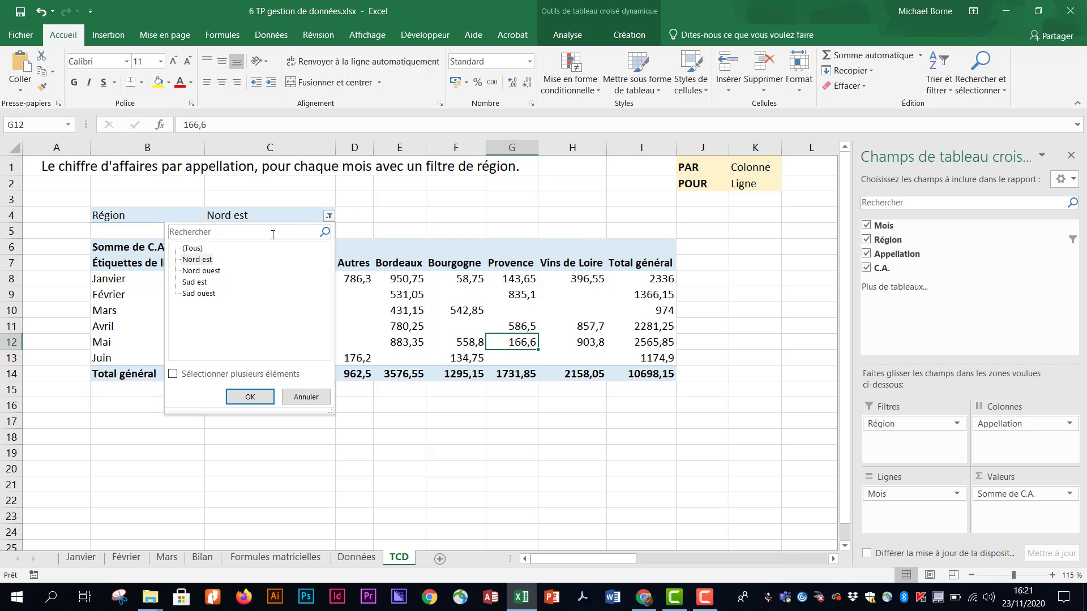
left_click(193, 248)
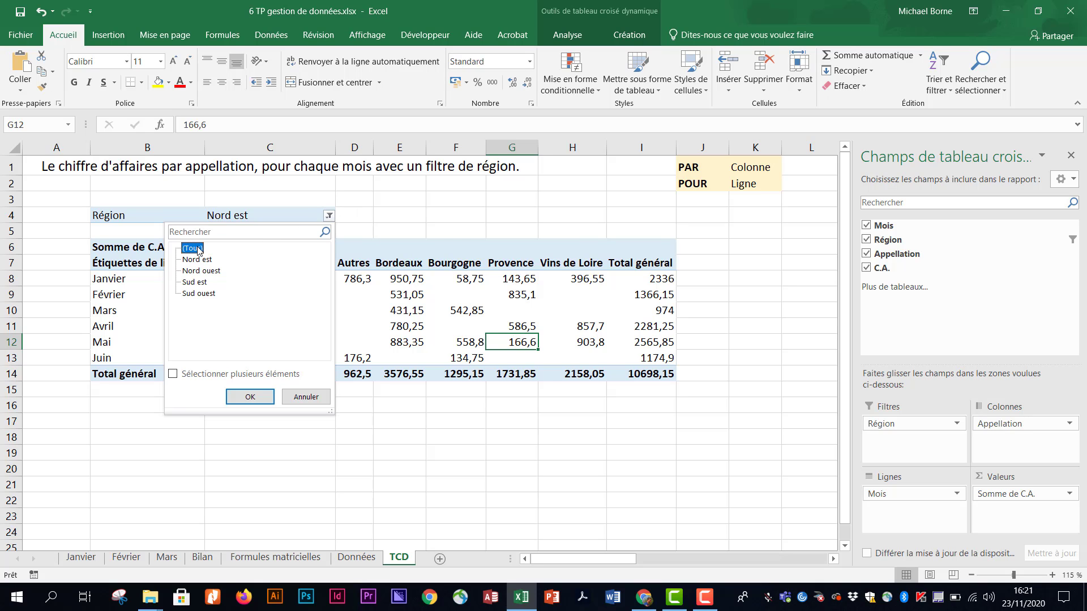
left_click(251, 397)
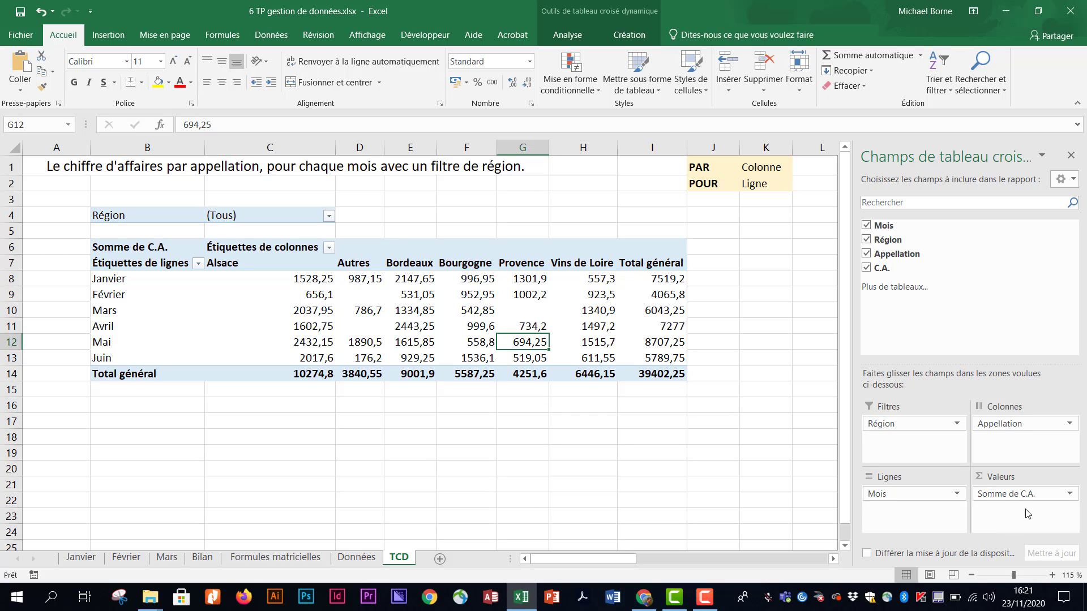
Summarize the pivot table's C.A. values by Moyenne instead of Somme
left_click(1071, 496)
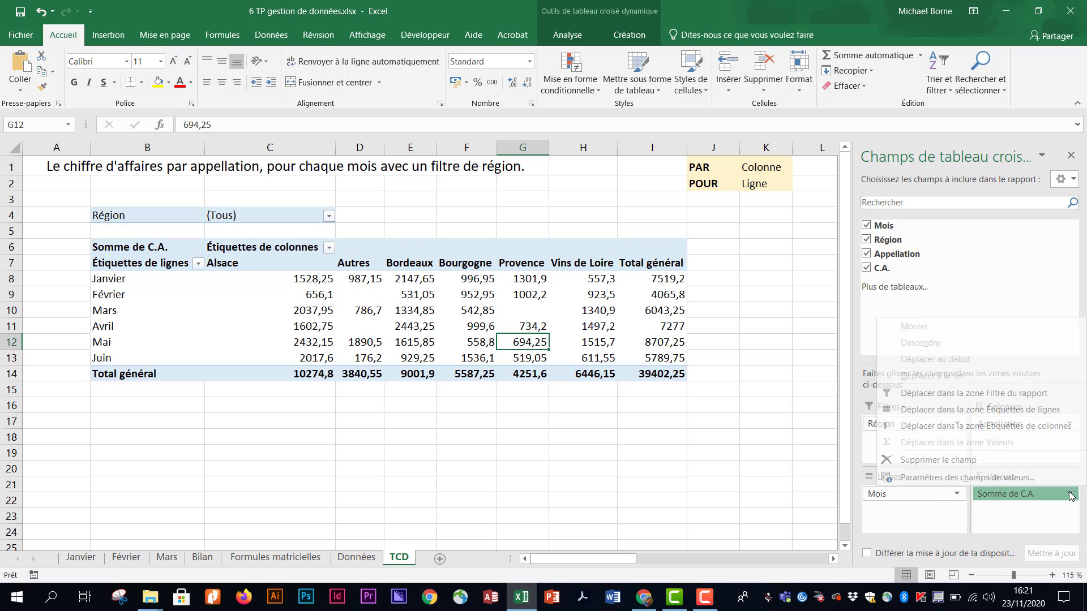
left_click(990, 481)
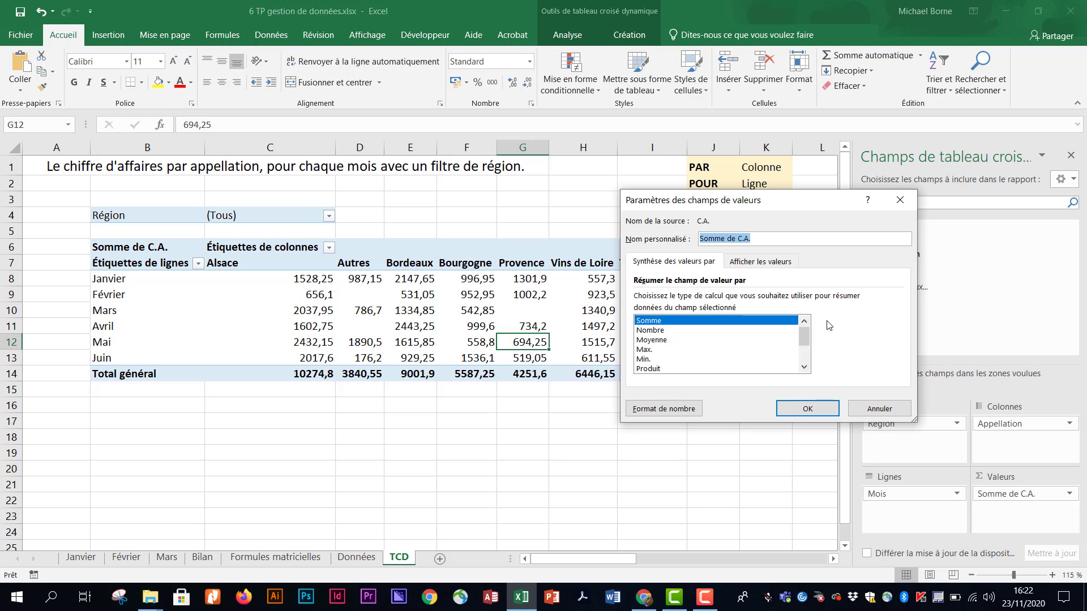
left_click(660, 342)
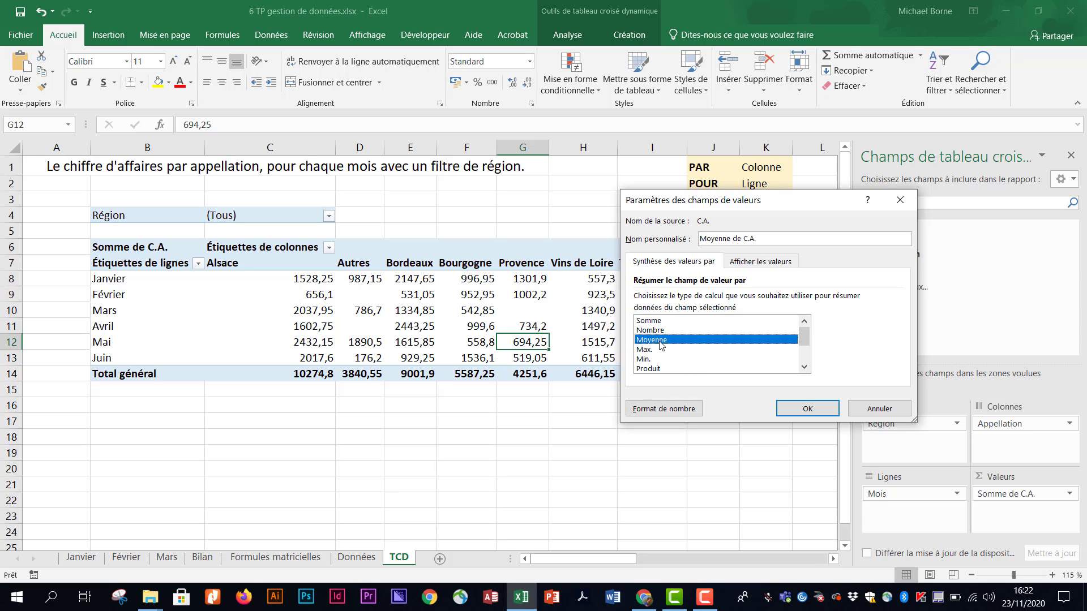
left_click(806, 411)
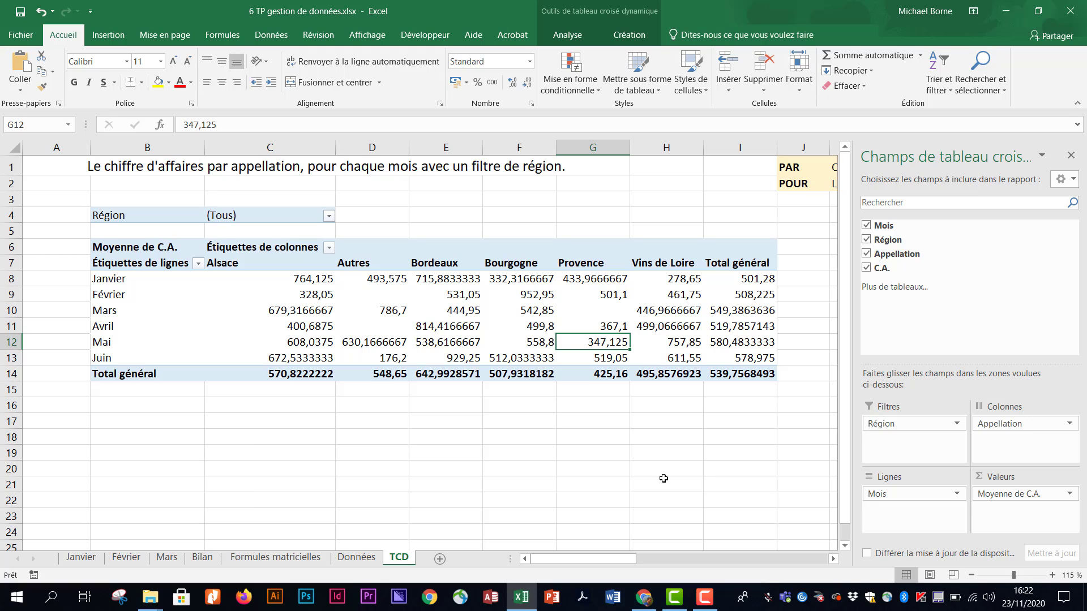
Inspect the averages for Bourgogne in Mars, for Provence over all months, and for Janvier over all appellations
left_click(526, 312)
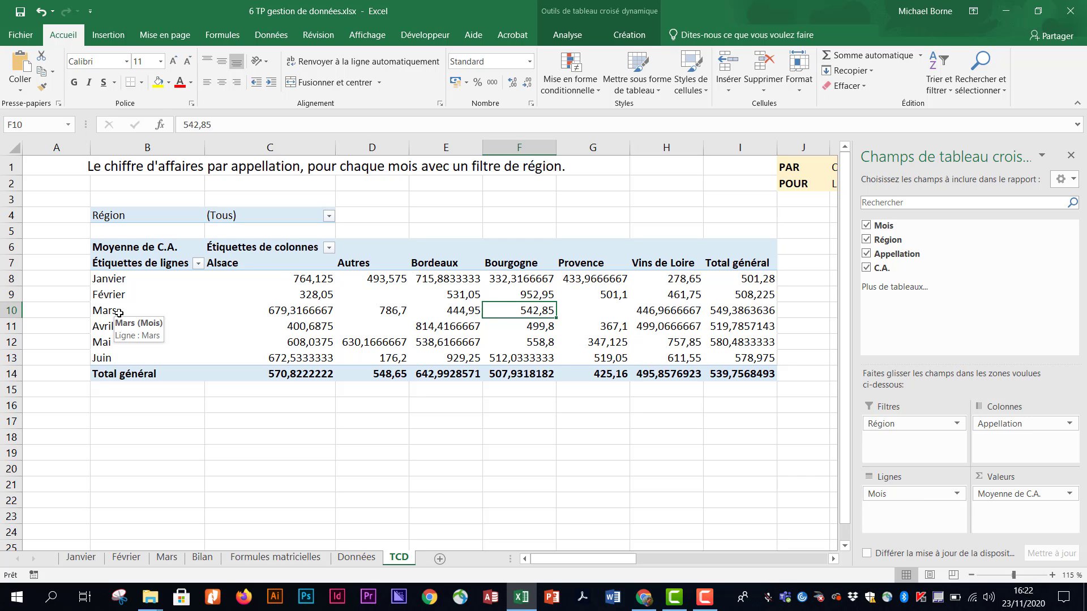
left_click(596, 376)
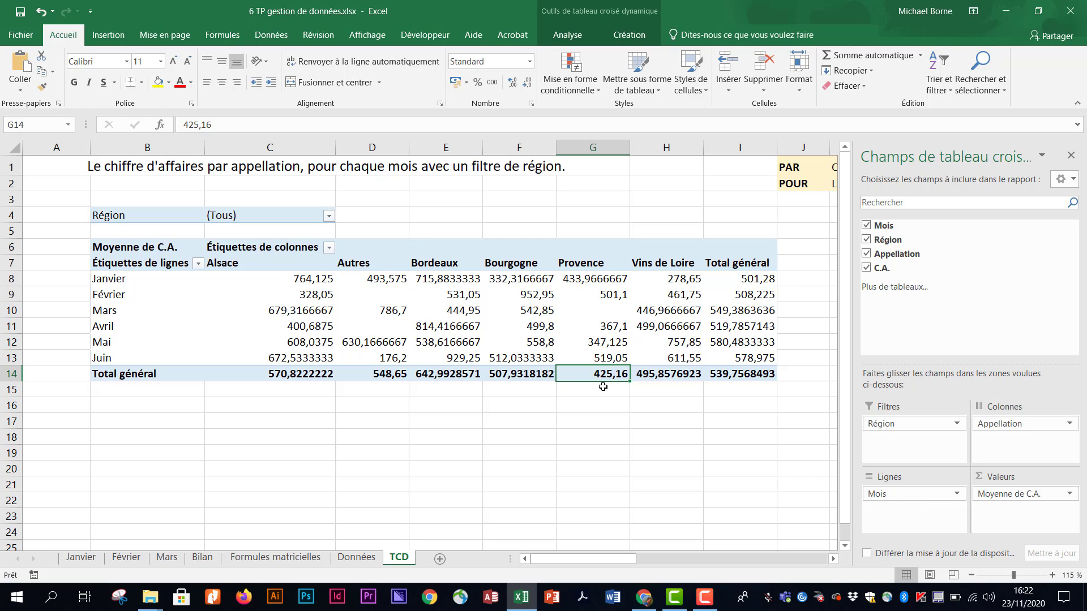
left_click(768, 281)
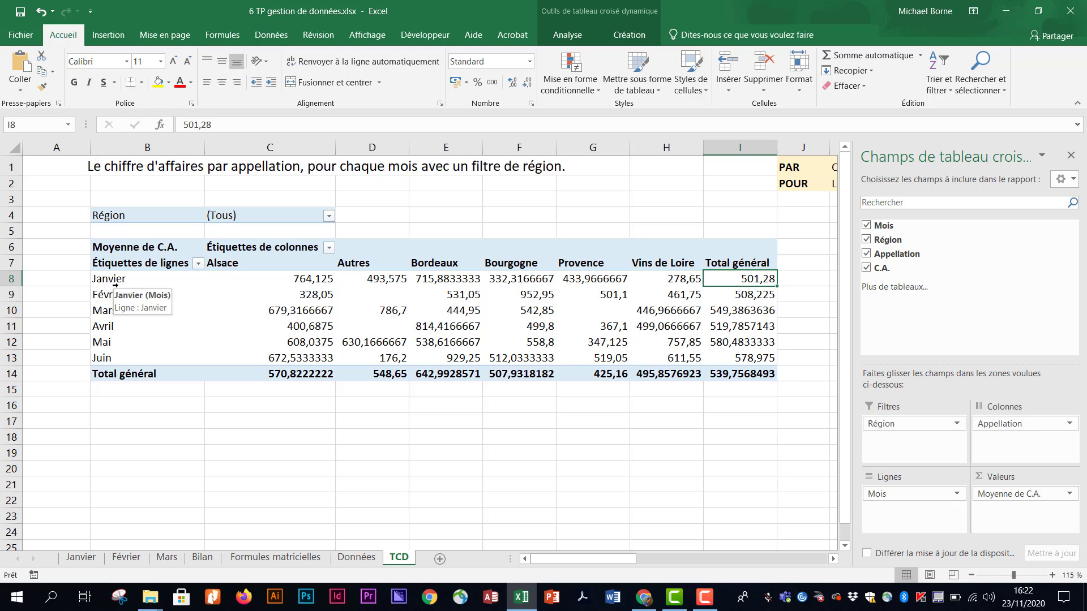
Summarize the pivot table's C.A. values by Max
left_click(1070, 497)
left_click(1014, 481)
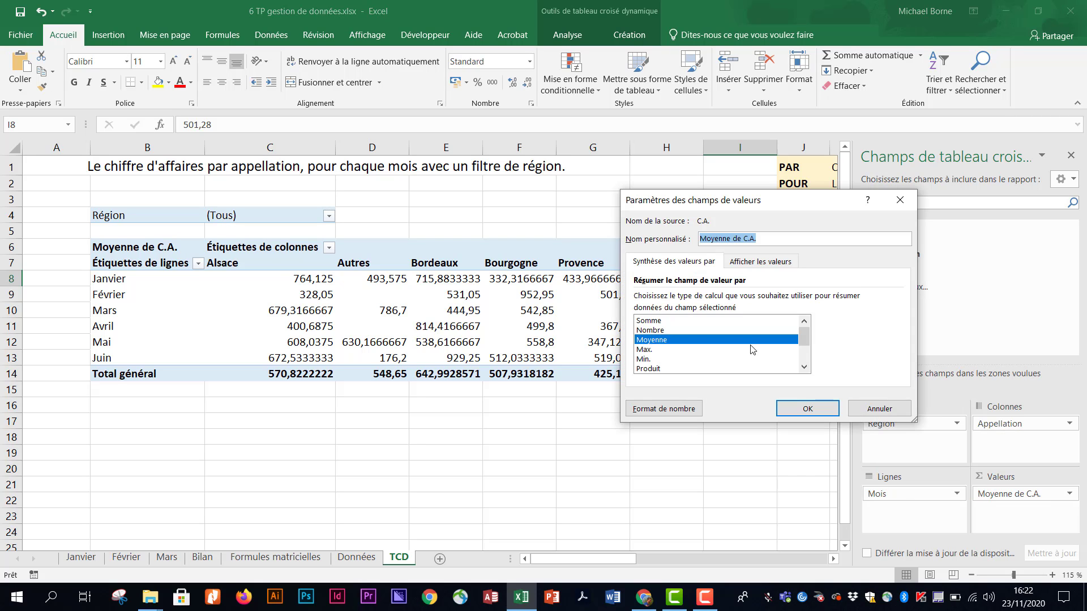
left_click(651, 350)
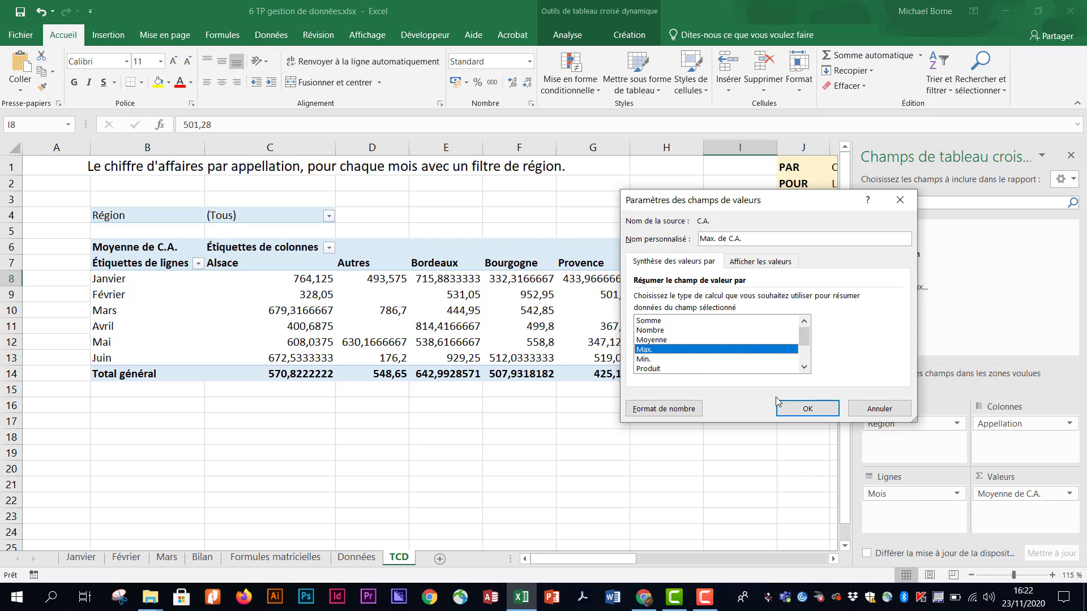
left_click(806, 409)
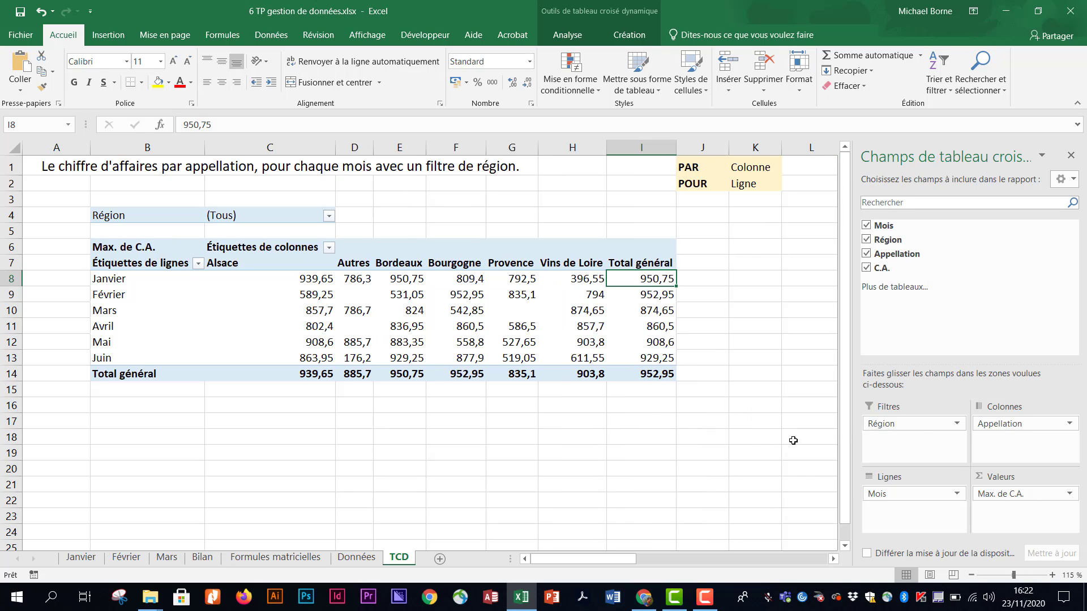
Inspect the maximums for Vins de Loire in Avril and overall, and match Février's overall maximum to Bourgogne
left_click(604, 327)
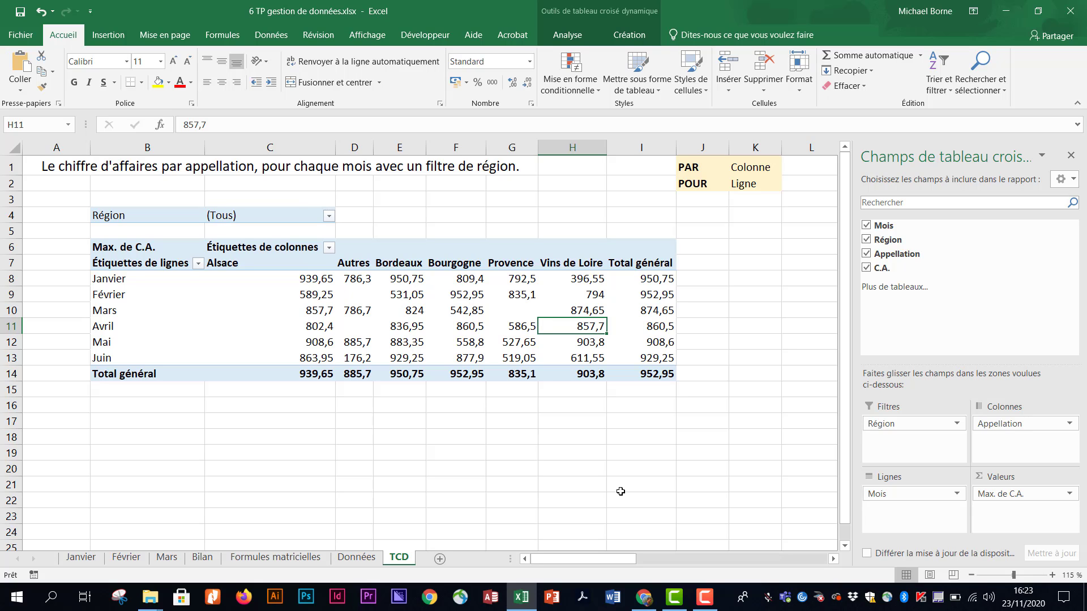
left_click(585, 377)
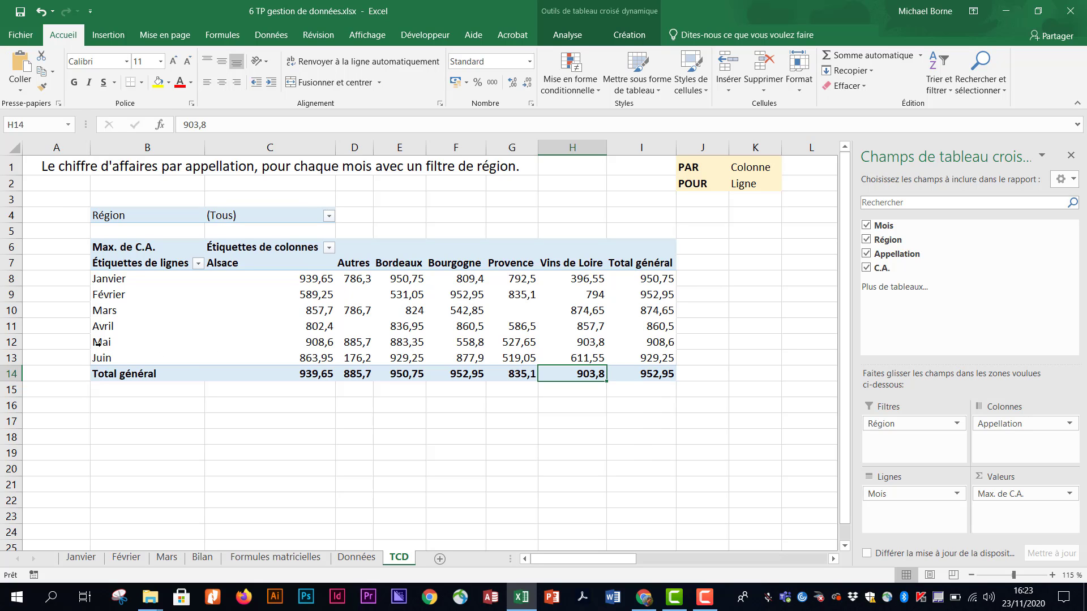
left_click(669, 297)
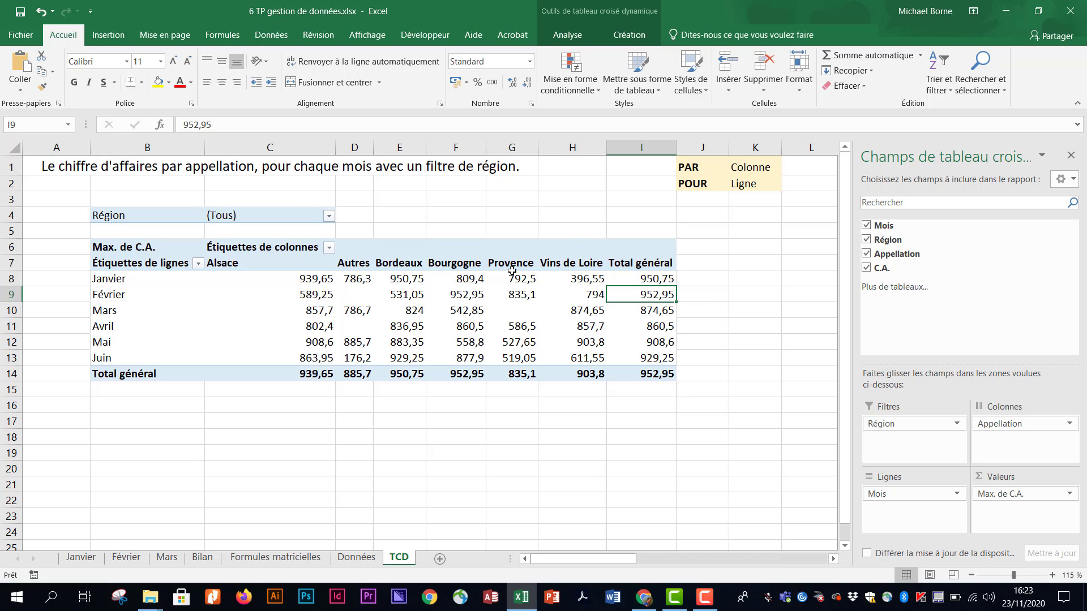
left_click(472, 297)
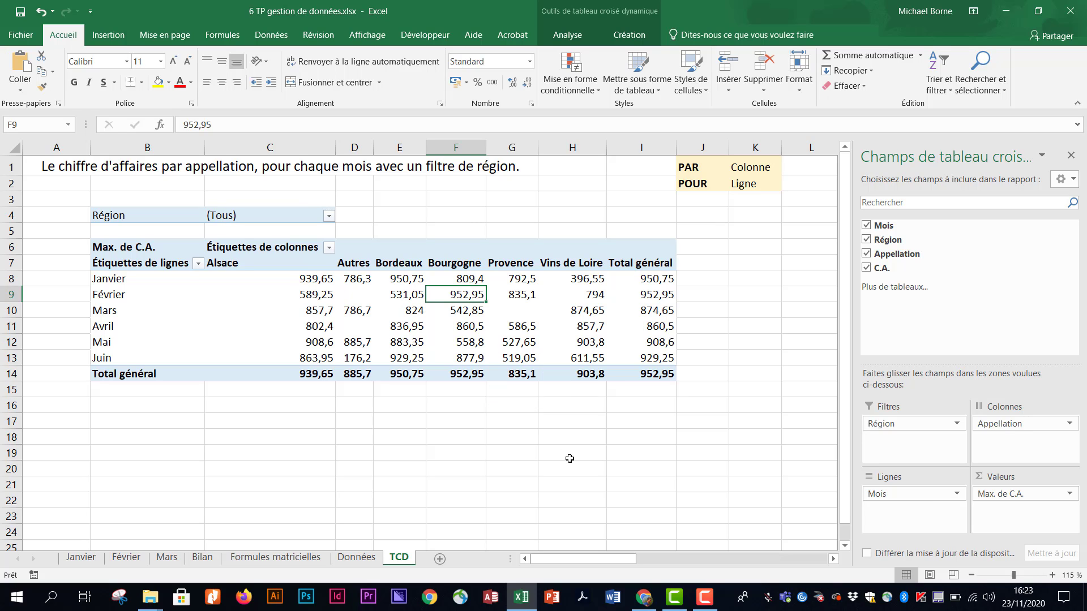
Summarize the pivot table's C.A. values by Nombre
left_click(1069, 496)
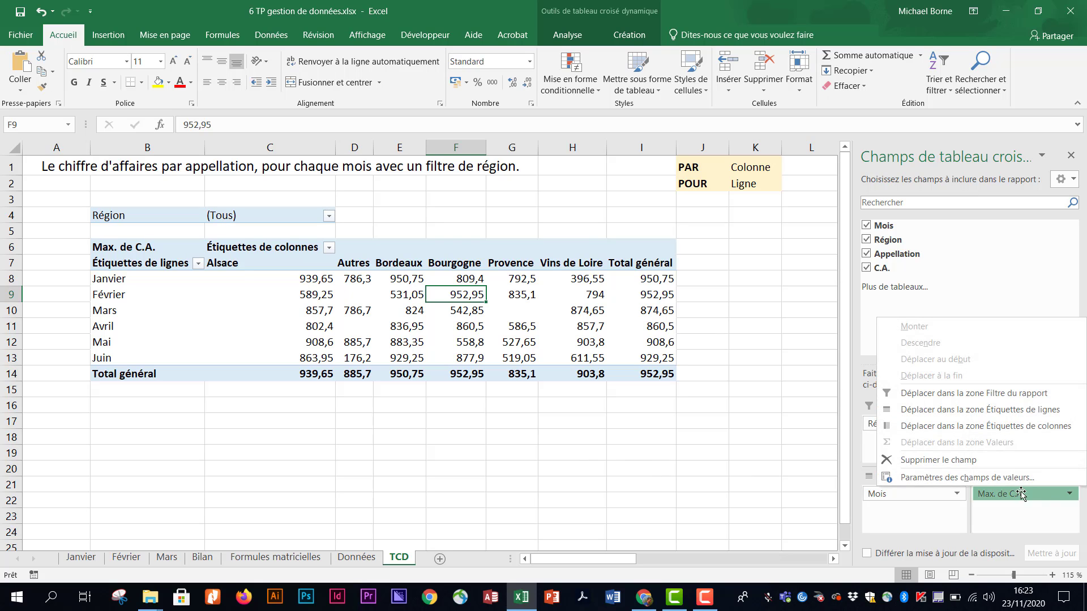
left_click(963, 483)
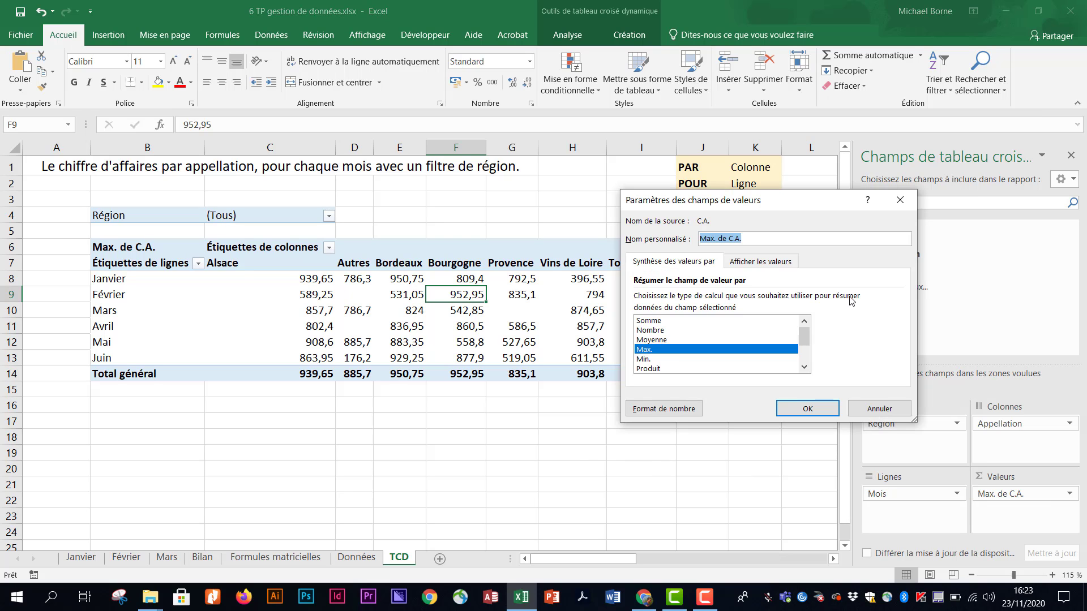
left_click(655, 333)
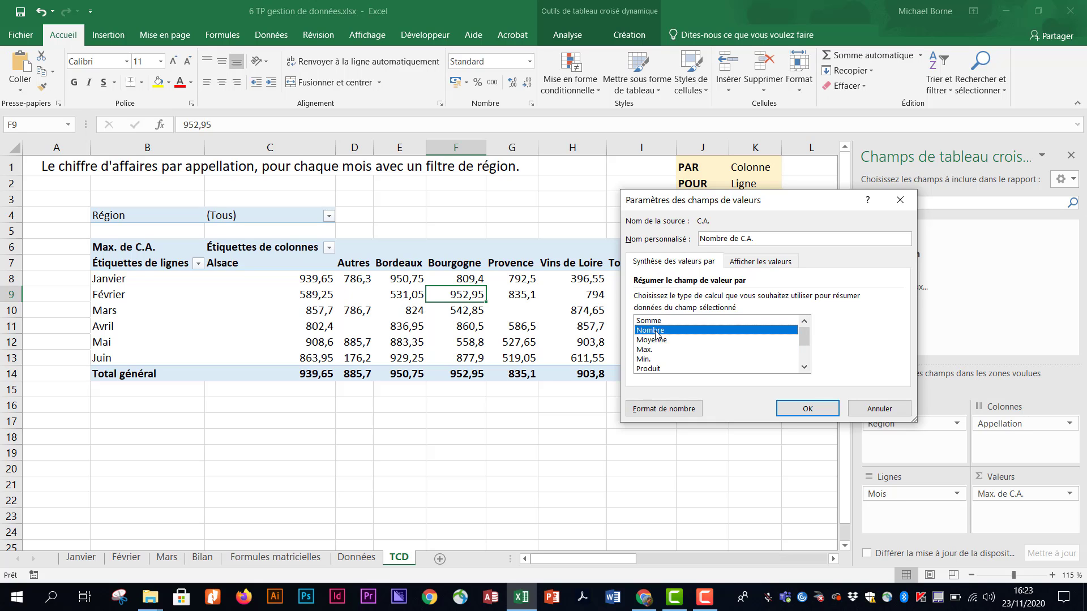
left_click(823, 414)
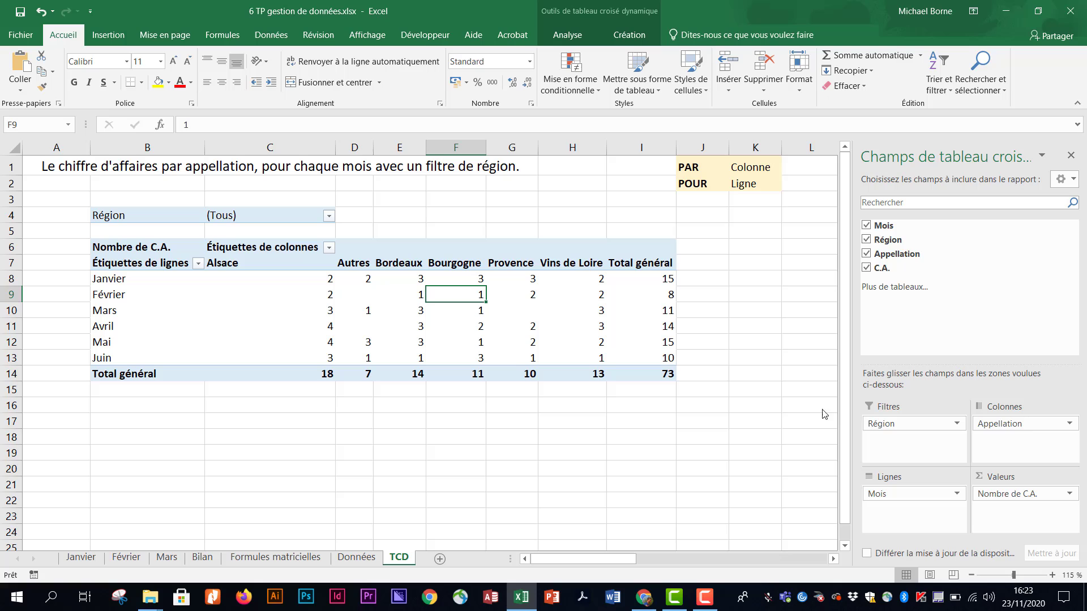
Inspect the entry counts for Vins de Loire in Avril and overall, and for Avril across all appellations
left_click(595, 330)
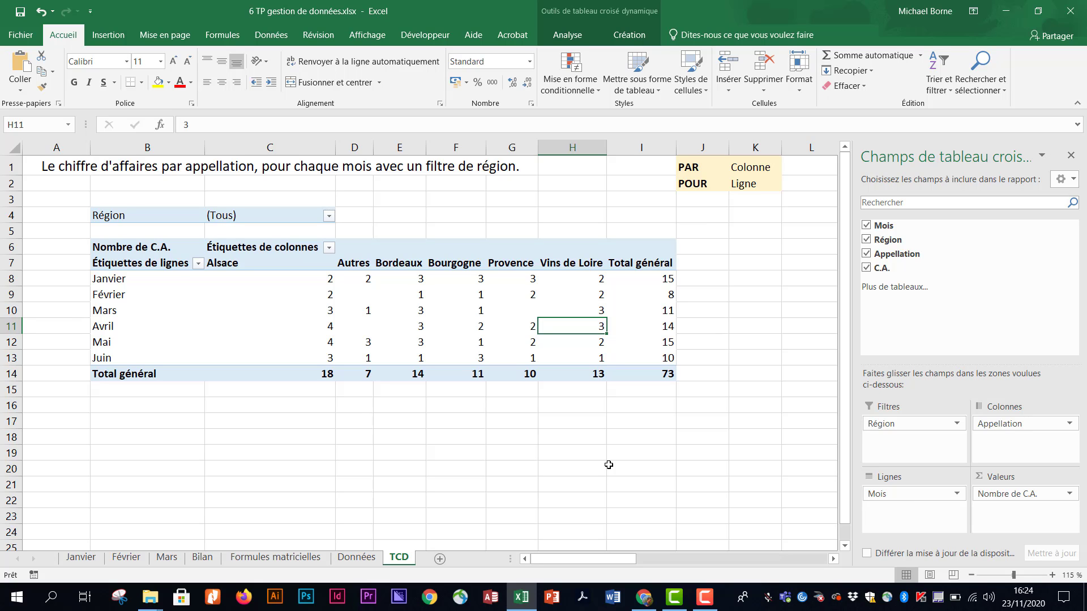
left_click(590, 376)
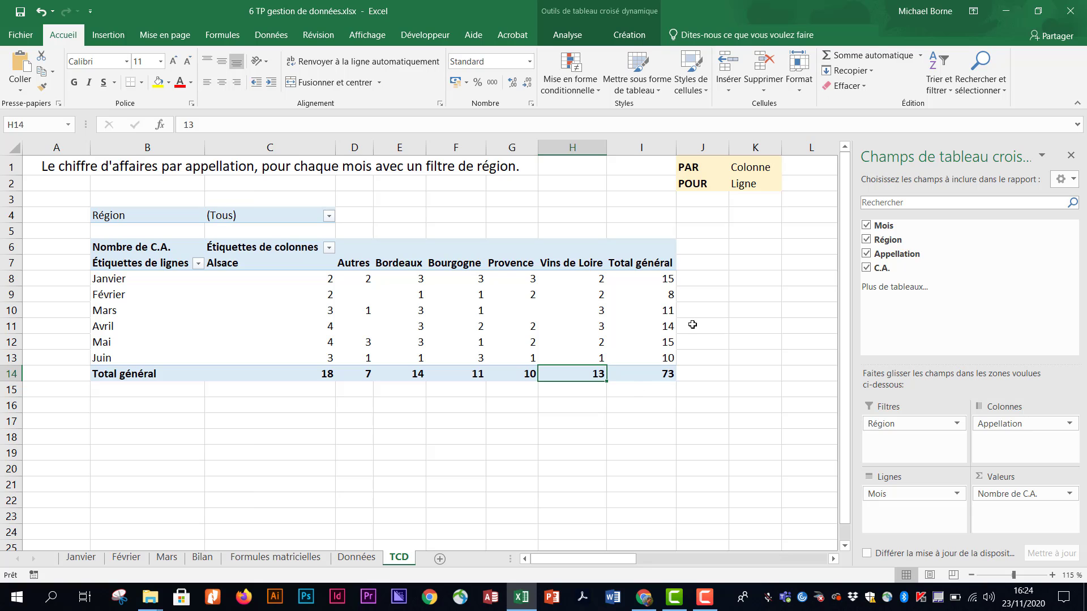
left_click(669, 323)
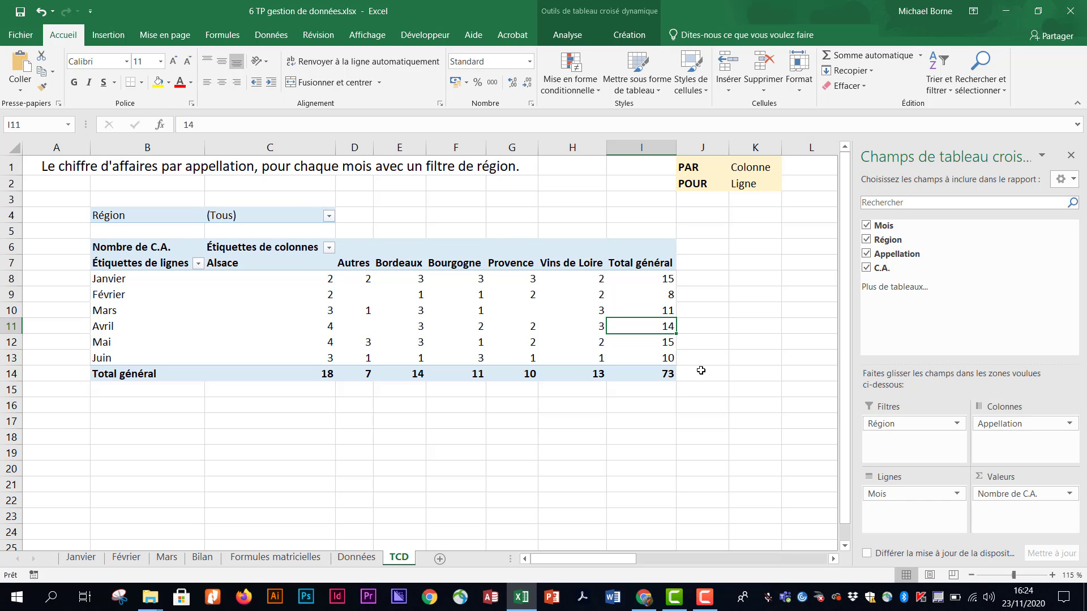
Summarize the pivot table's C.A. values by Somme and show them as % du total général
left_click(1070, 493)
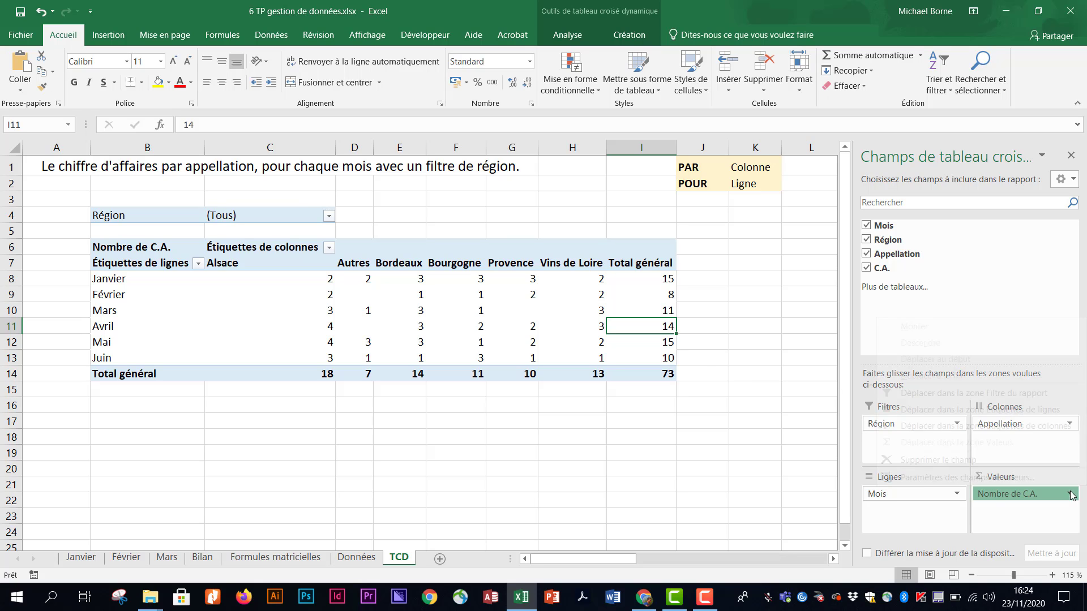
left_click(963, 478)
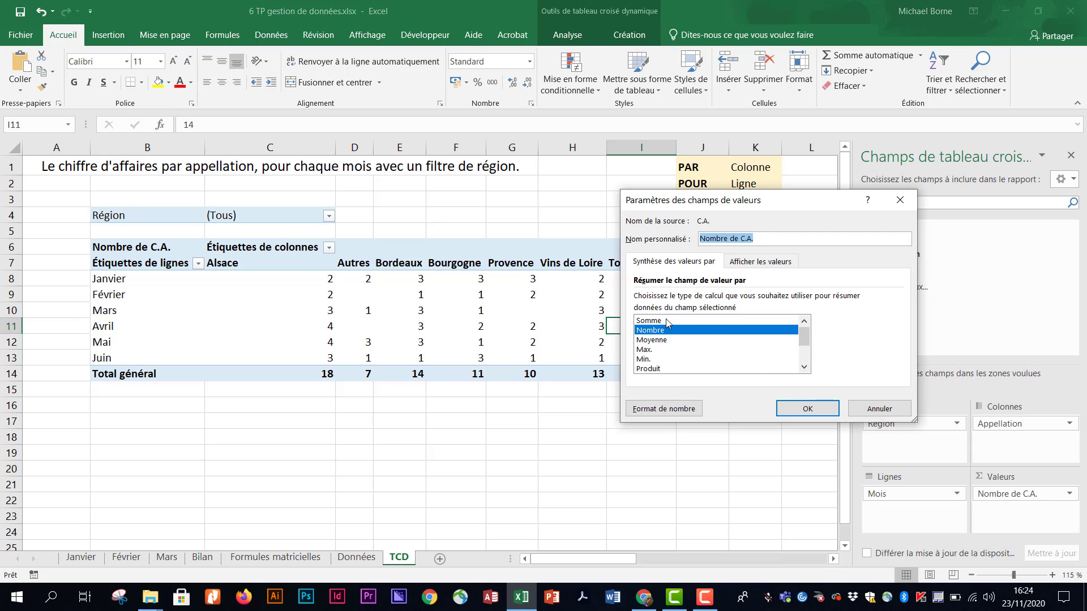
left_click(668, 321)
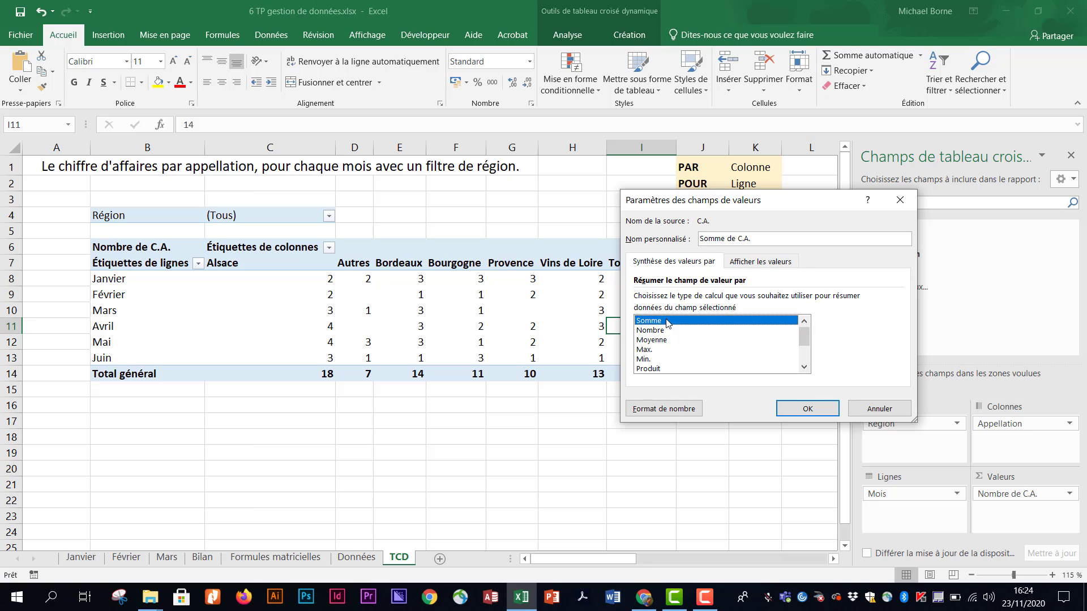
left_click(786, 267)
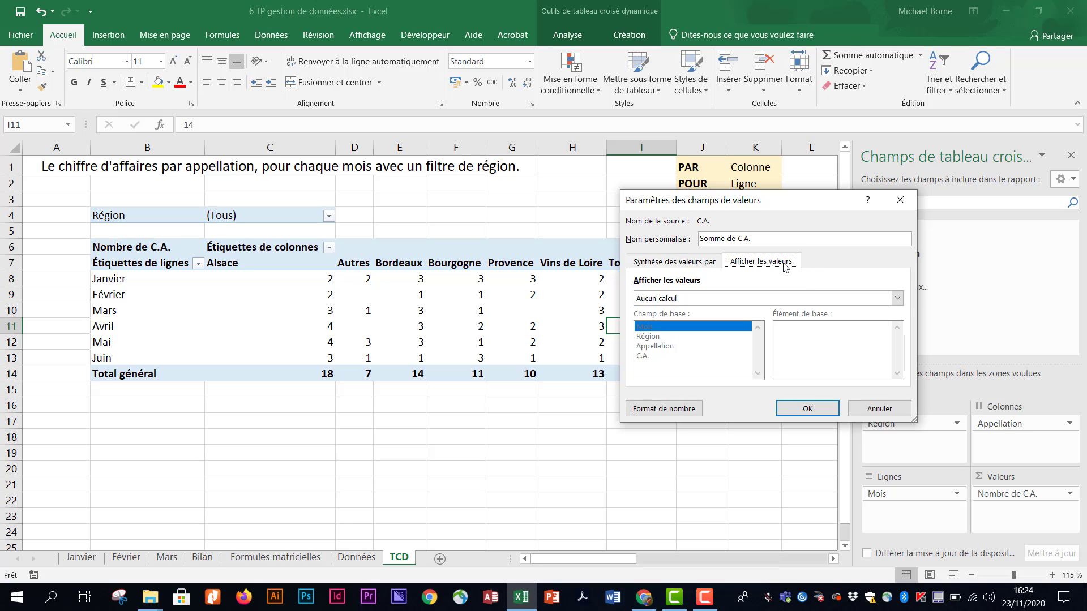
left_click(898, 299)
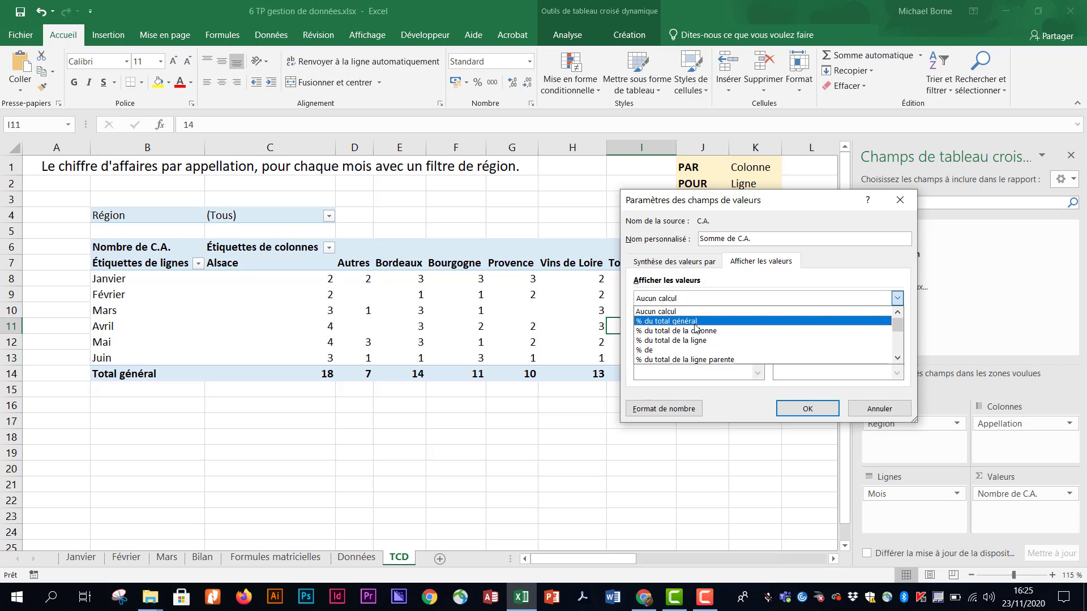
left_click(668, 321)
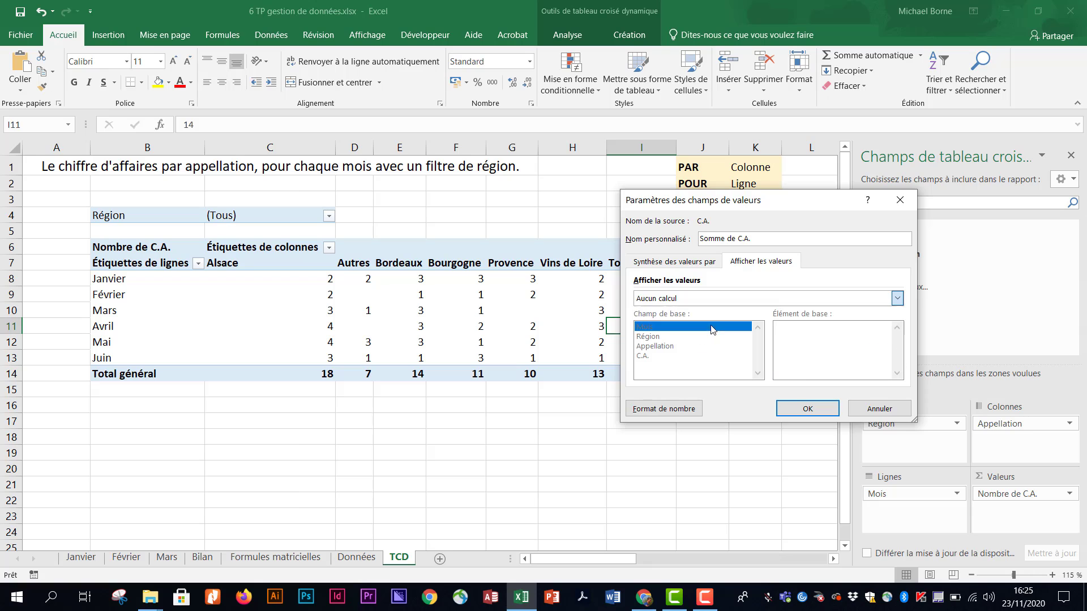
left_click(819, 414)
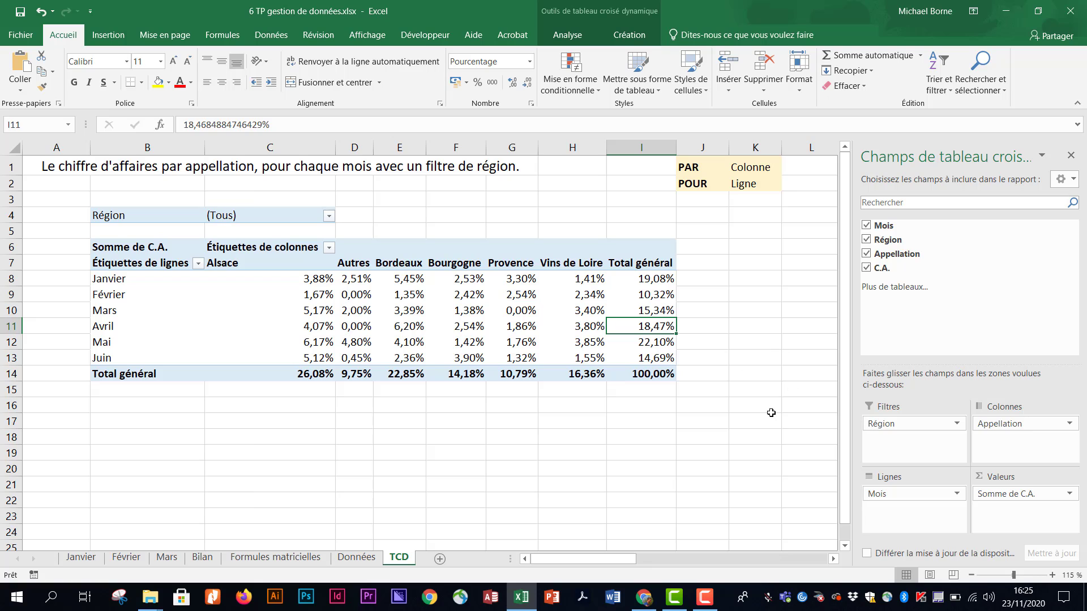
Inspect the grand-total percentages for Provence in Février, Provence overall, and Mai across all appellations
mouse_move(523, 300)
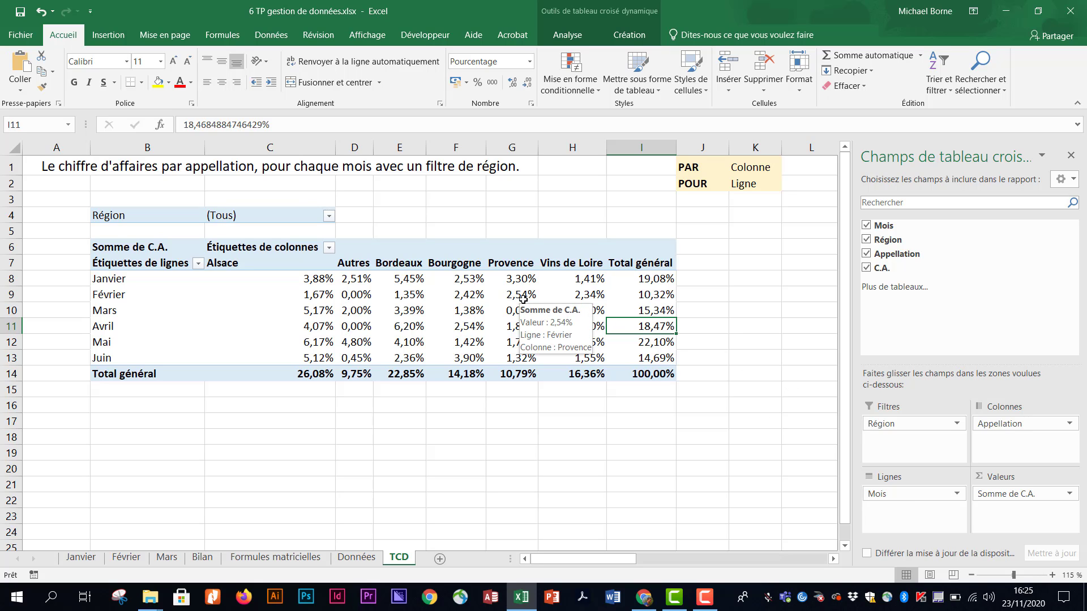
left_click(523, 300)
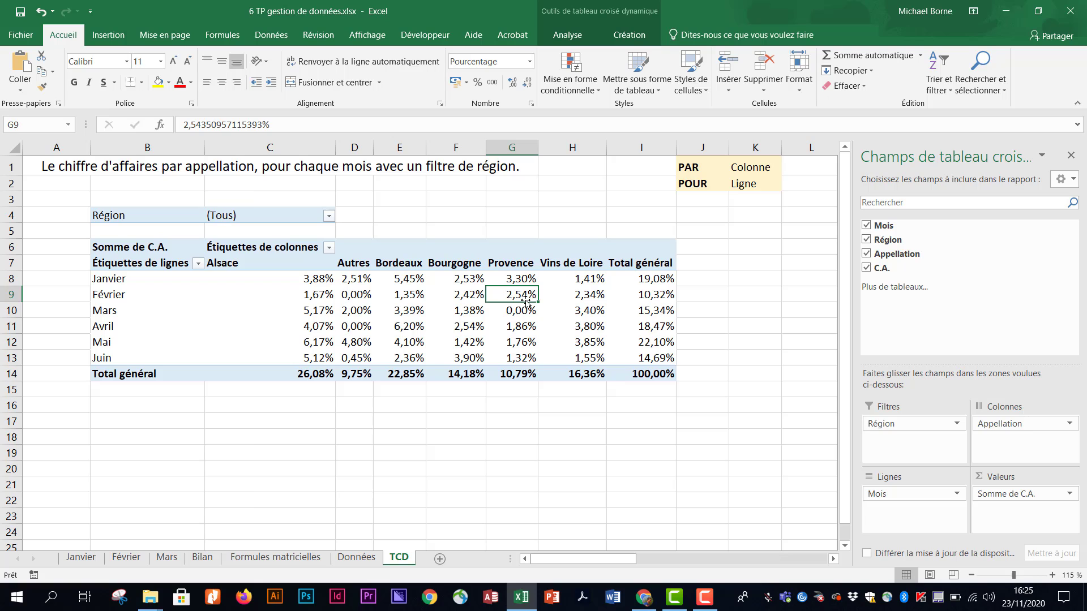
left_click(518, 375)
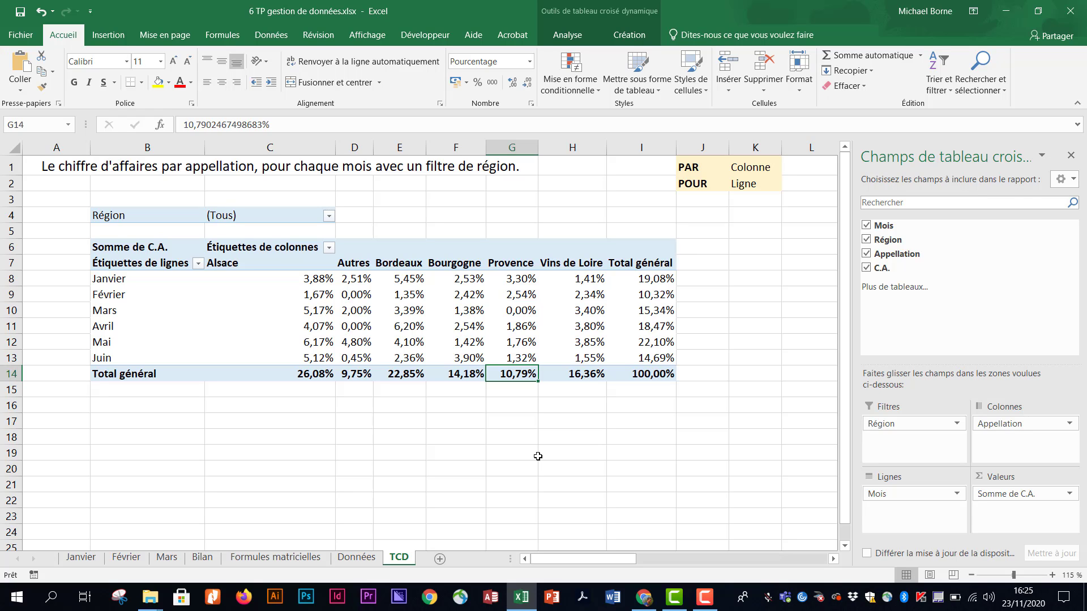
left_click(656, 343)
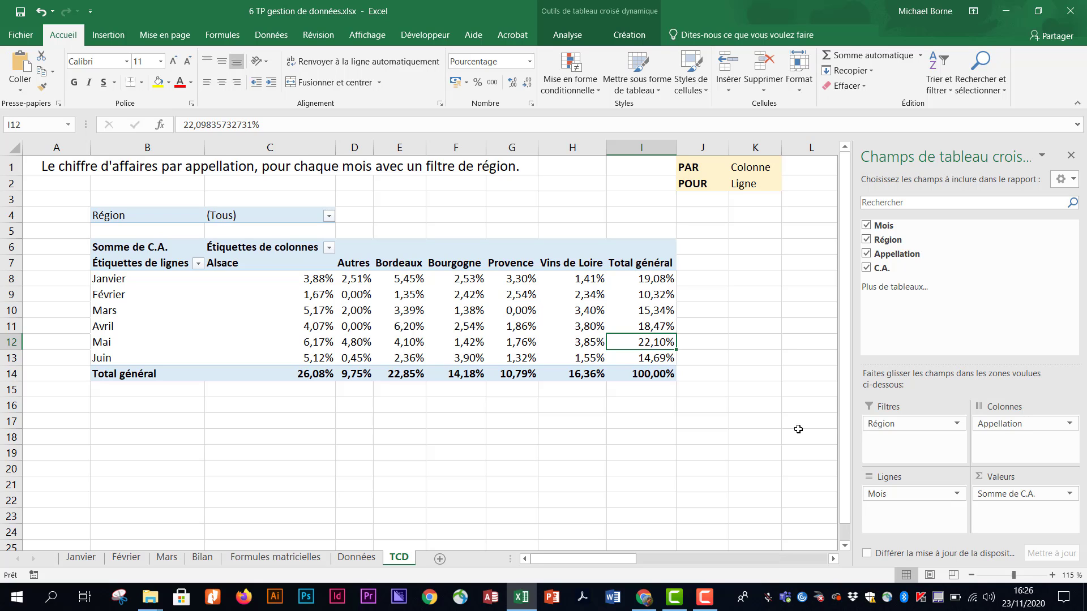
Show the pivot table's C.A. values as % du total de la colonne
left_click(1070, 495)
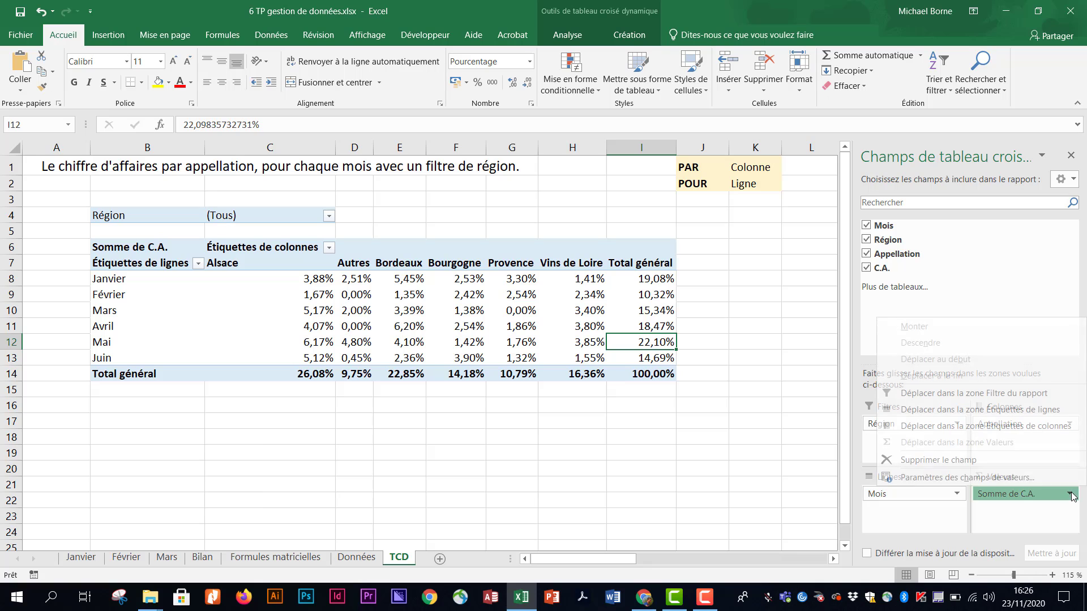
left_click(983, 478)
left_click(773, 265)
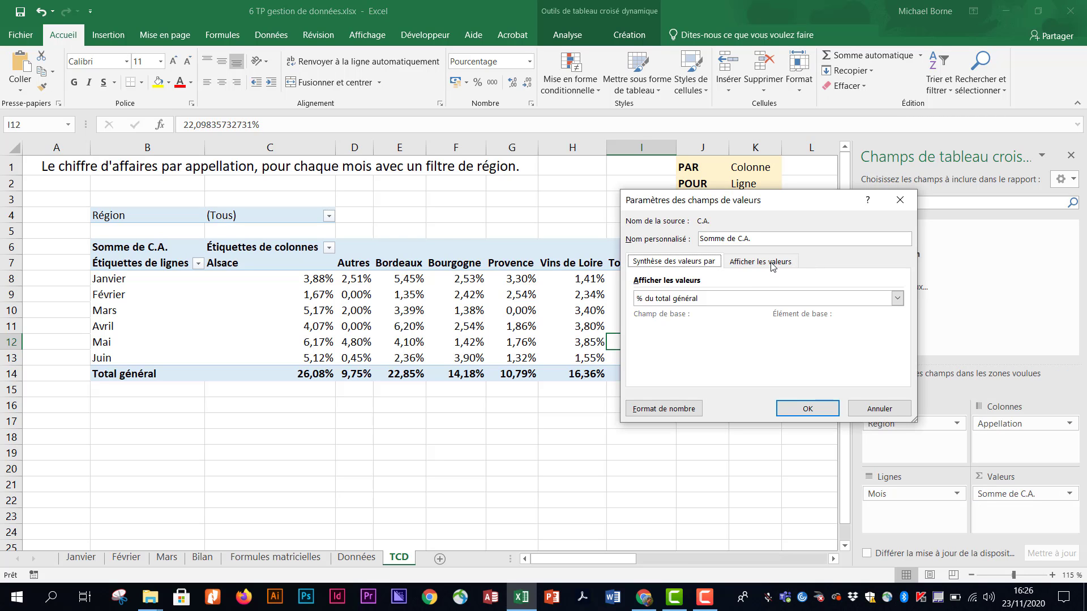
left_click(898, 298)
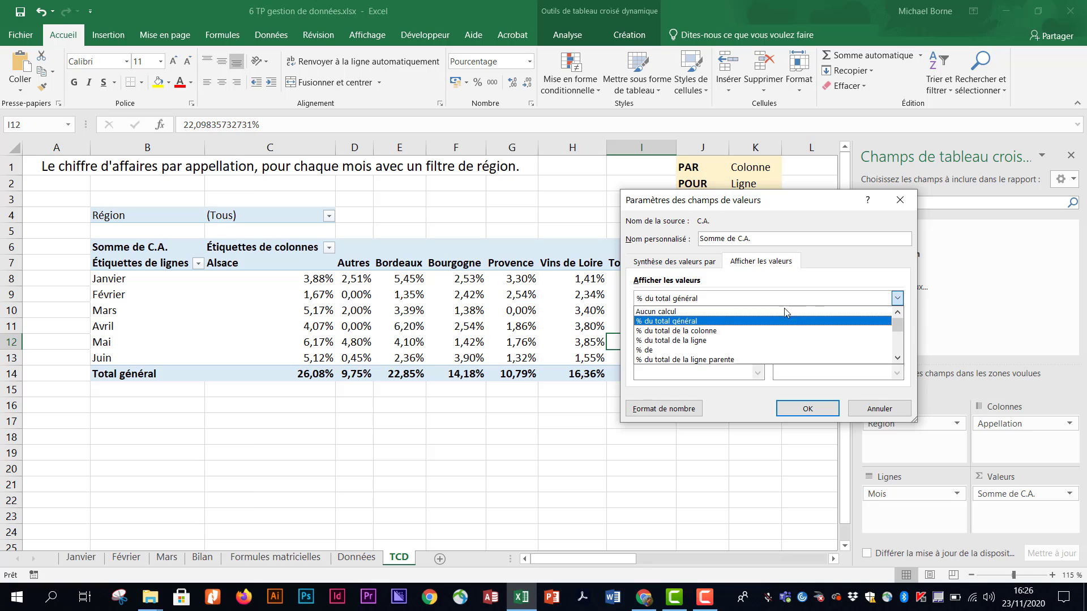
left_click(715, 333)
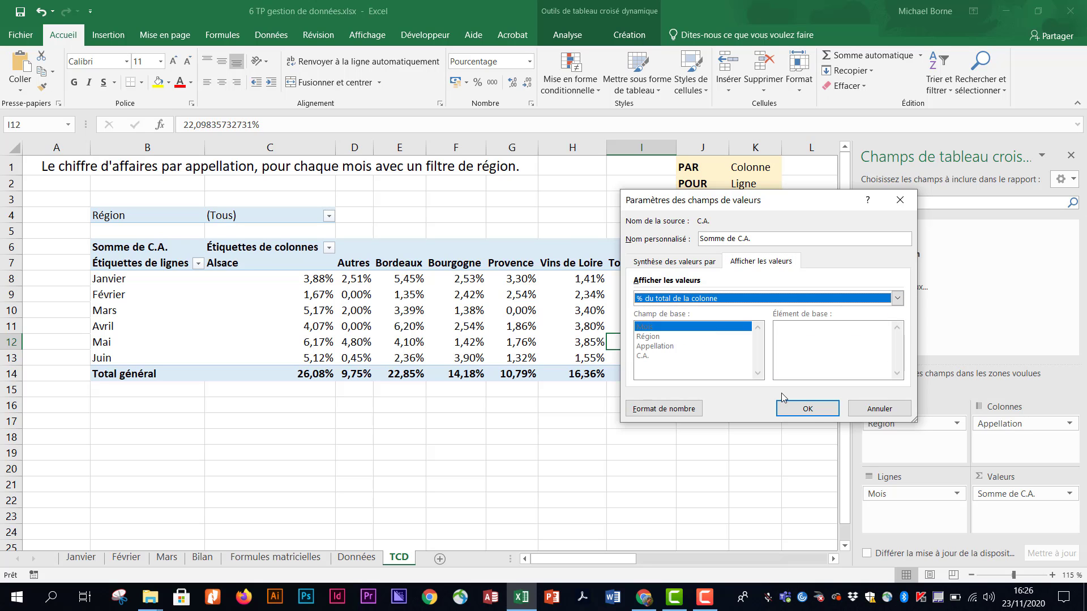
left_click(808, 408)
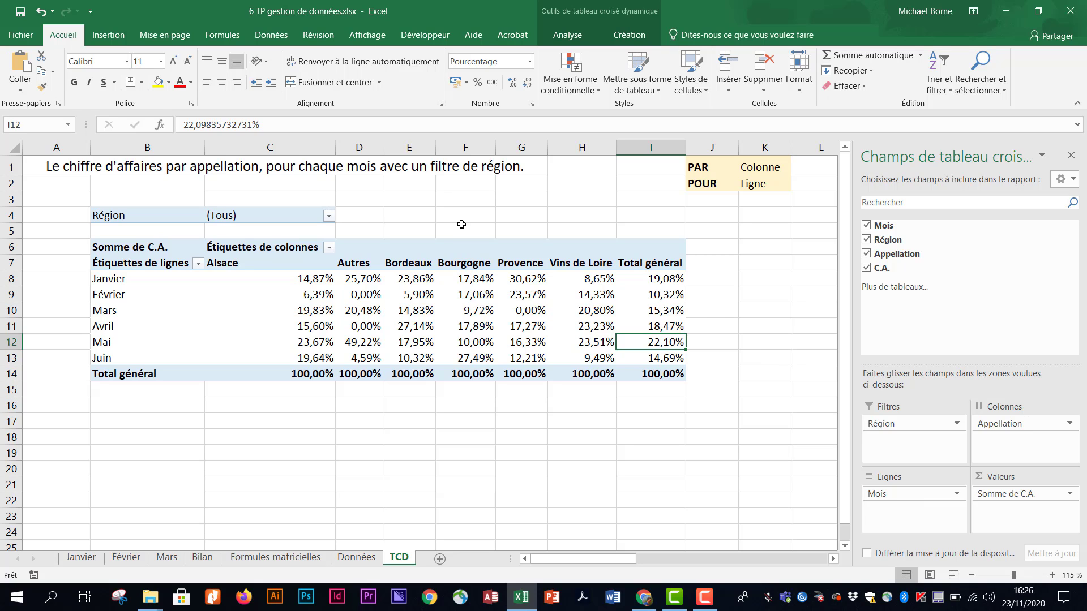
Inspect the column percentages for Bourgogne, particularly in Mars, and for Vins de Loire in Mai
mouse_move(353, 377)
left_click(466, 149)
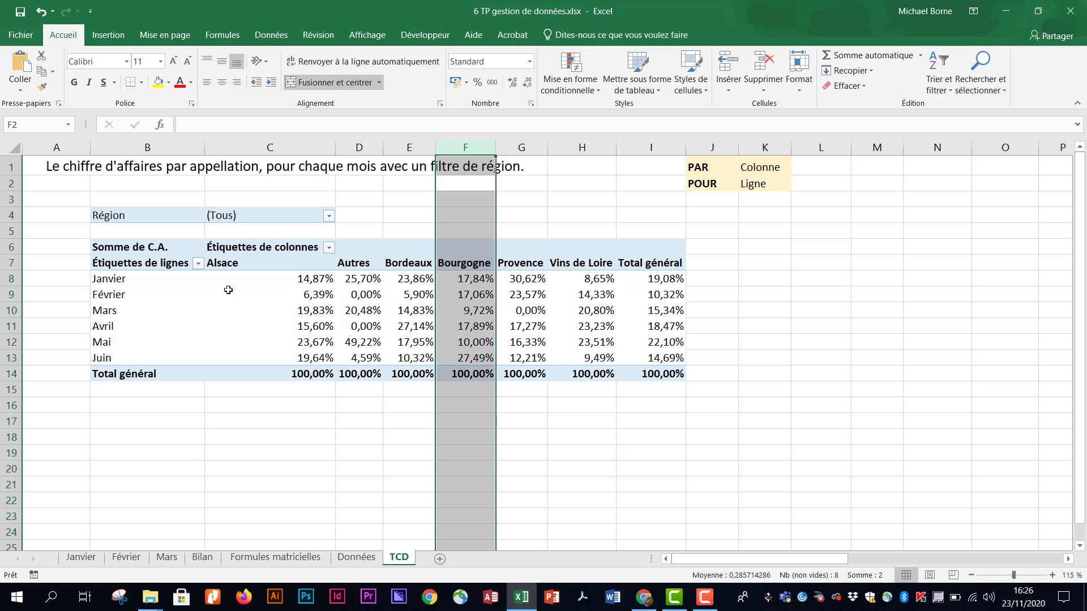
left_click(117, 310)
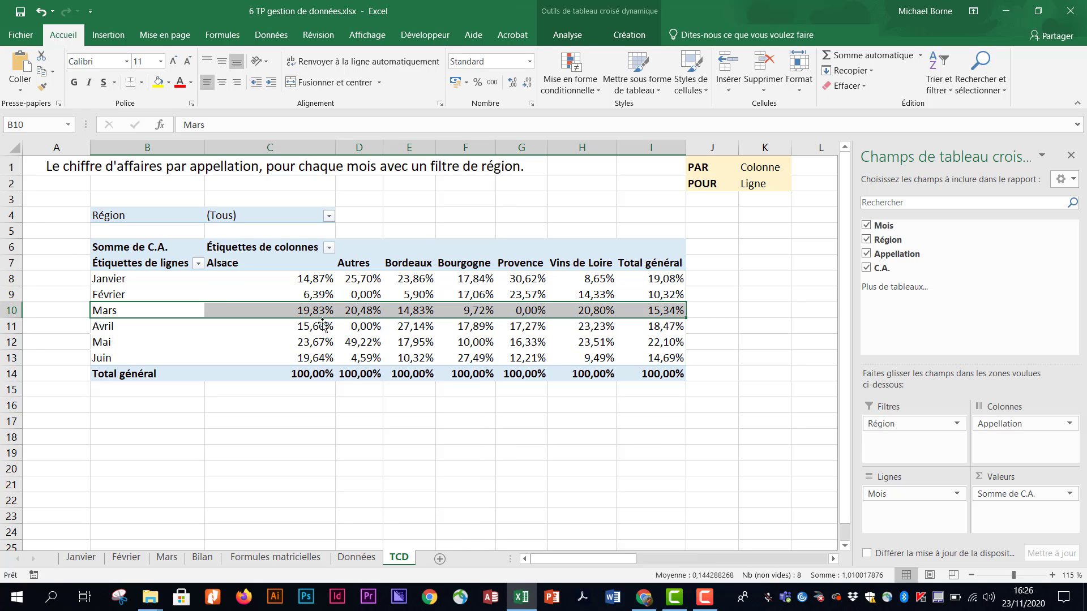
left_click(480, 312)
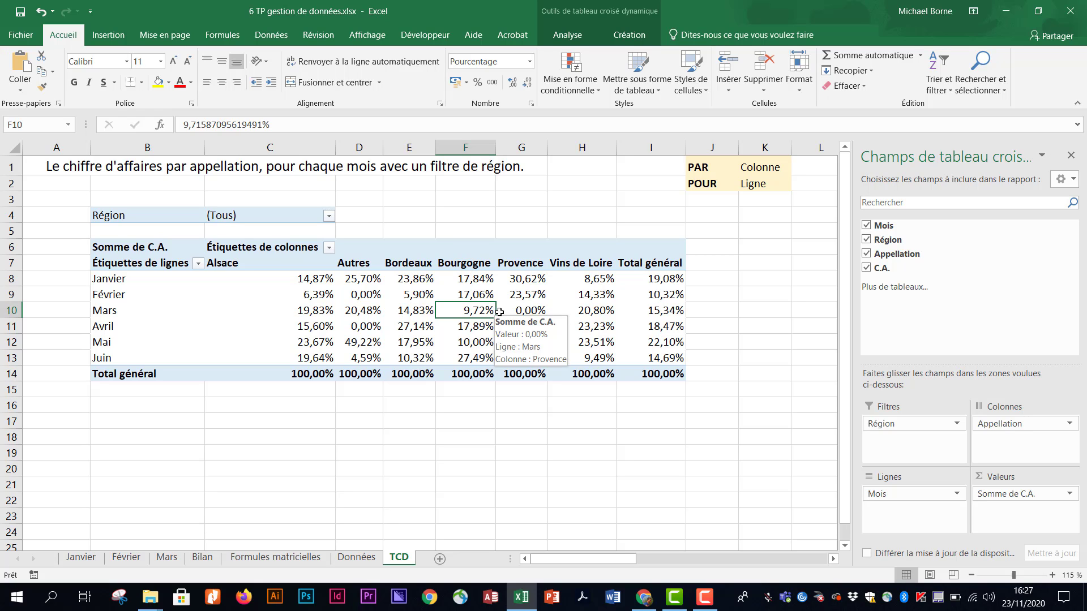
left_click(599, 342)
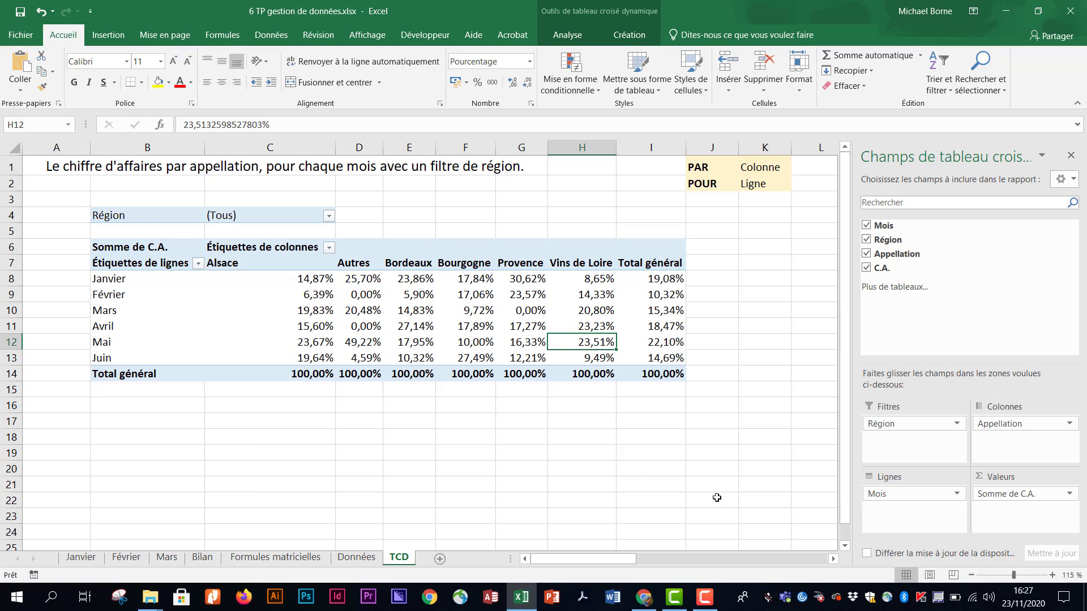
Show the pivot table's C.A. values as % du total de la ligne
left_click(1069, 494)
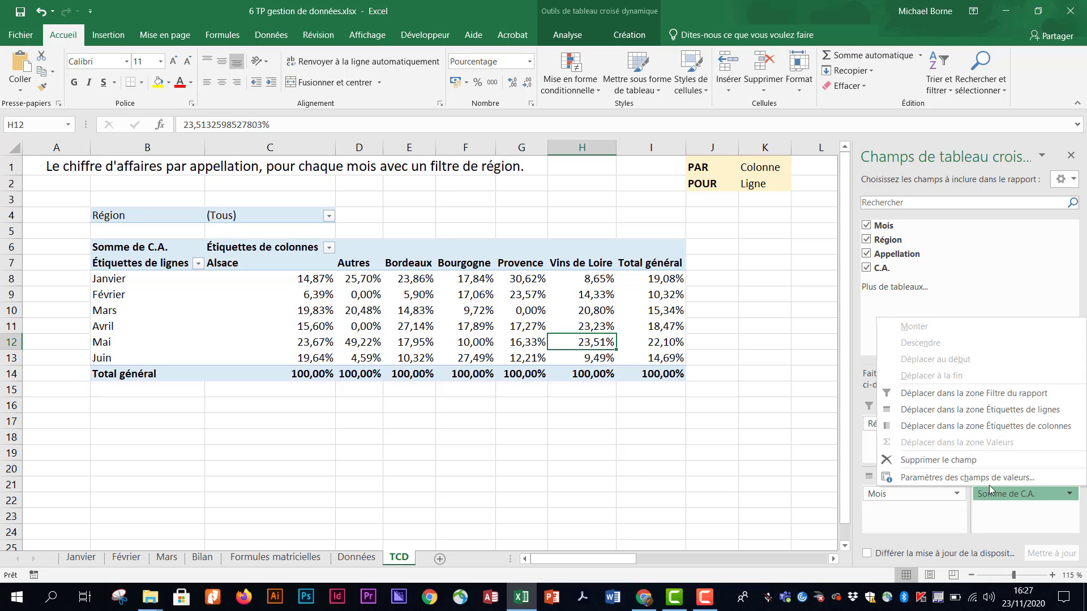
left_click(995, 479)
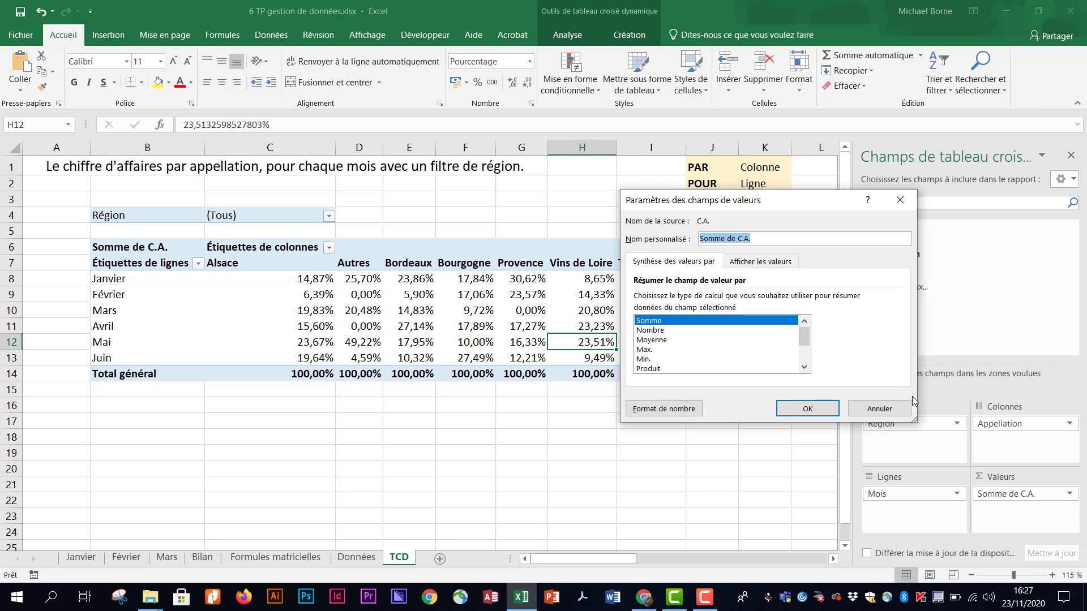
left_click(790, 261)
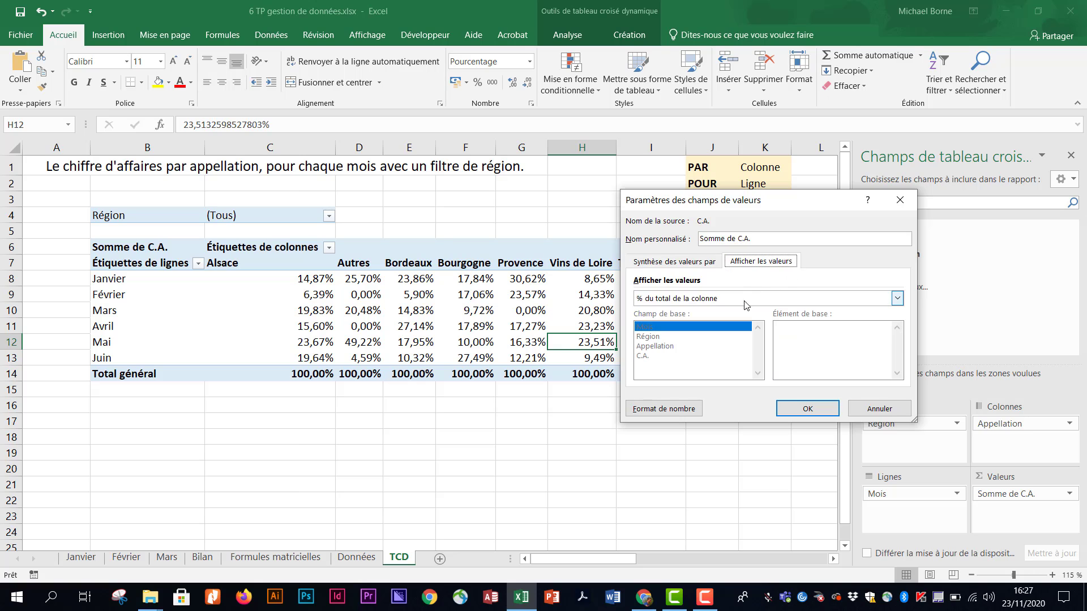
left_click(903, 303)
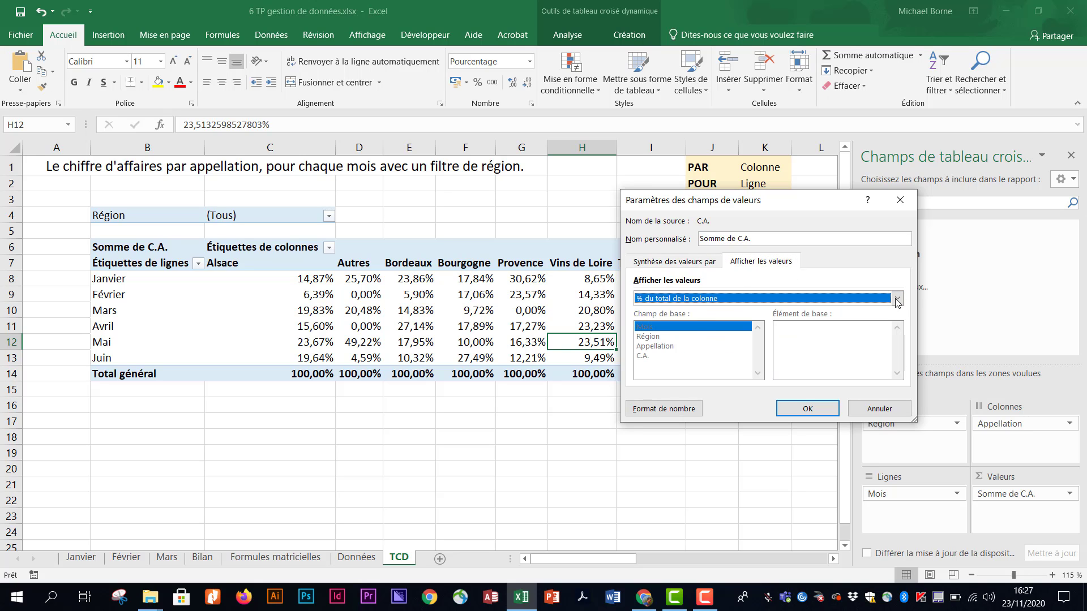
left_click(898, 298)
left_click(718, 343)
left_click(822, 411)
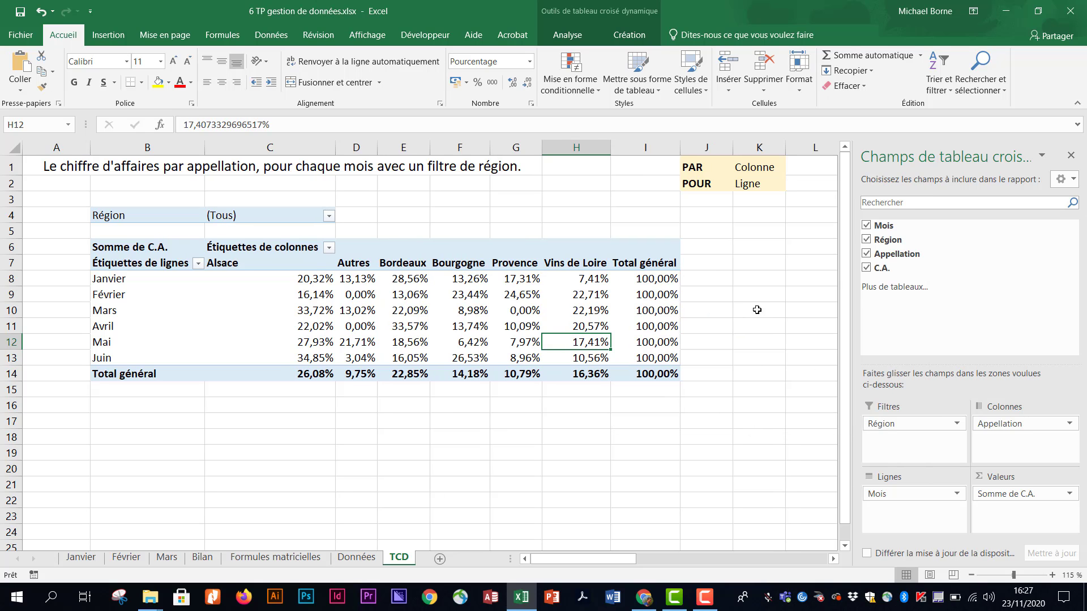
Inspect the row percentages for Mars, including its overall total and the Vins de Loire share
left_click(14, 307)
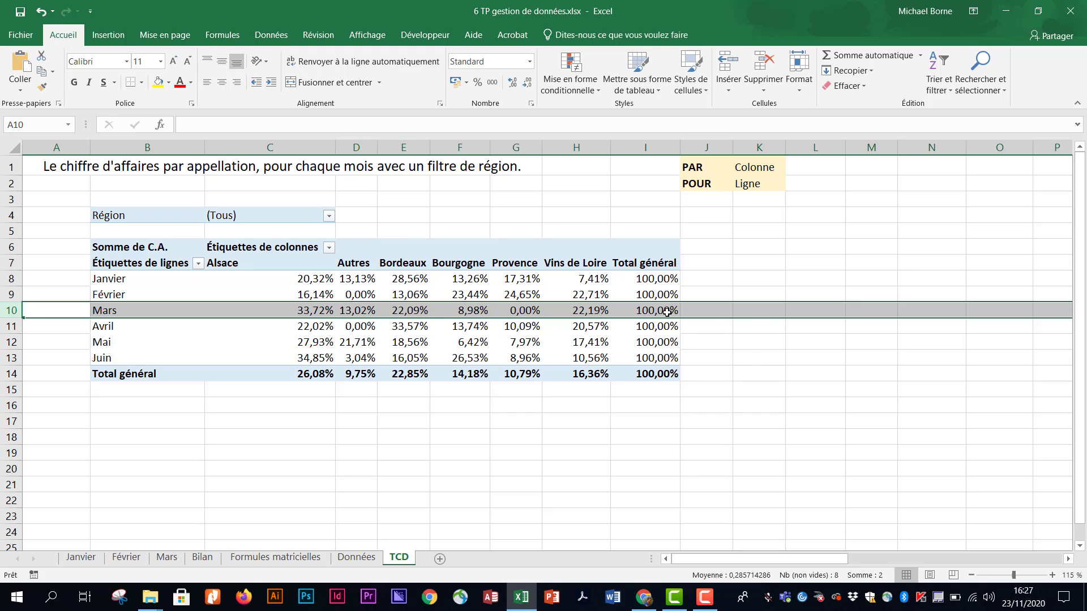
mouse_move(667, 312)
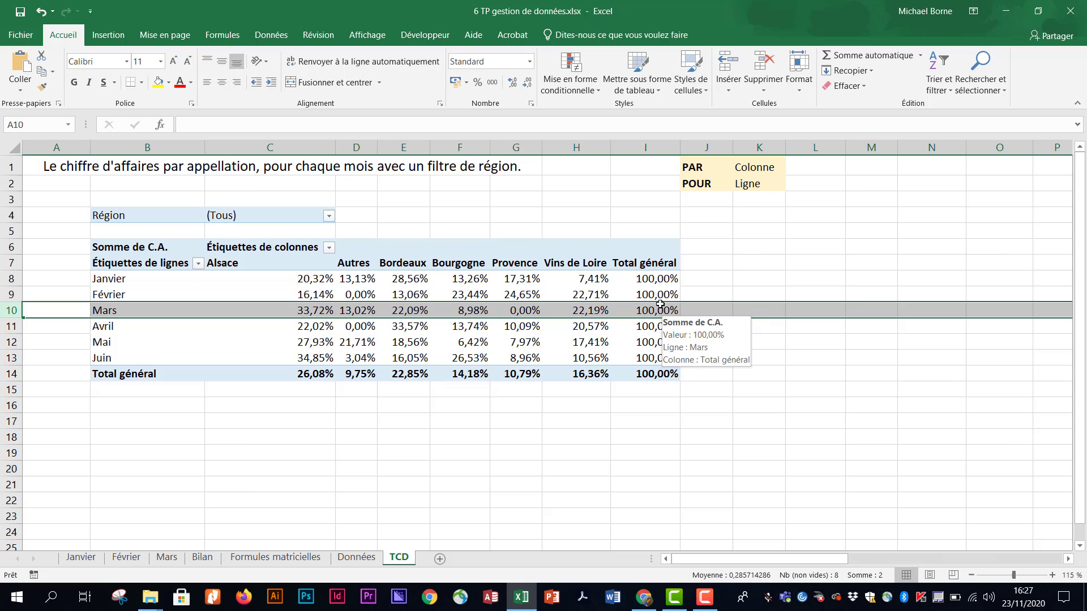
left_click(577, 313)
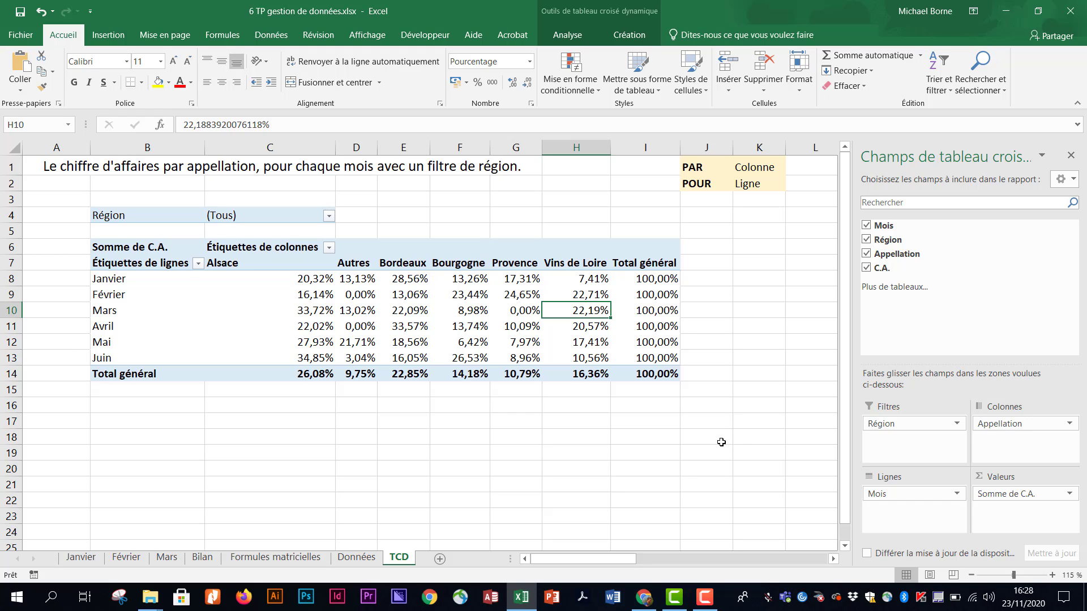
Show the pivot table's C.A. values as plain sums with Somme and Aucun calcul
left_click(1070, 495)
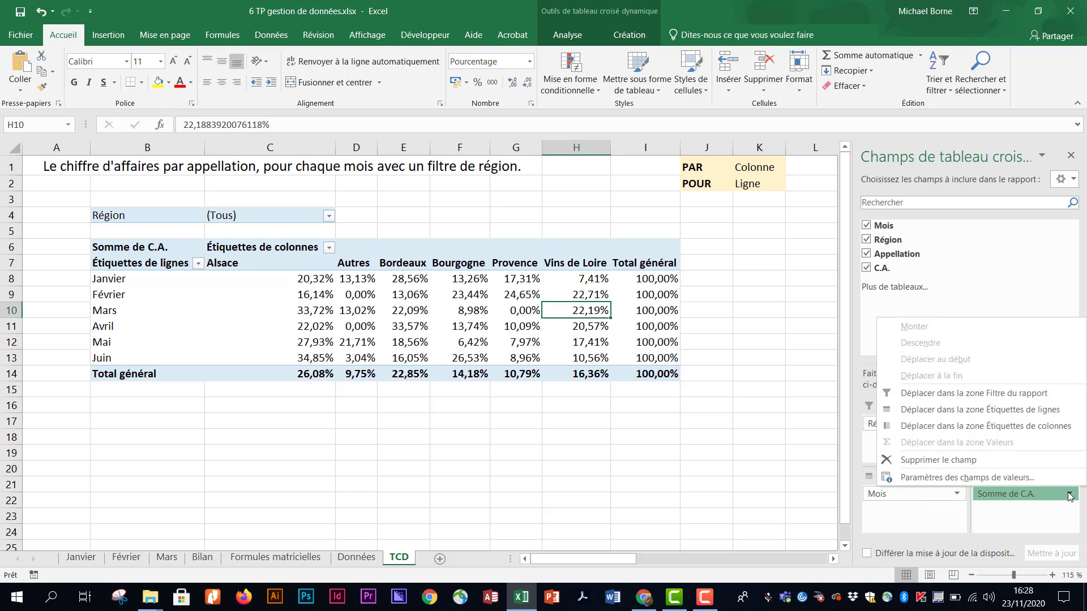
left_click(953, 479)
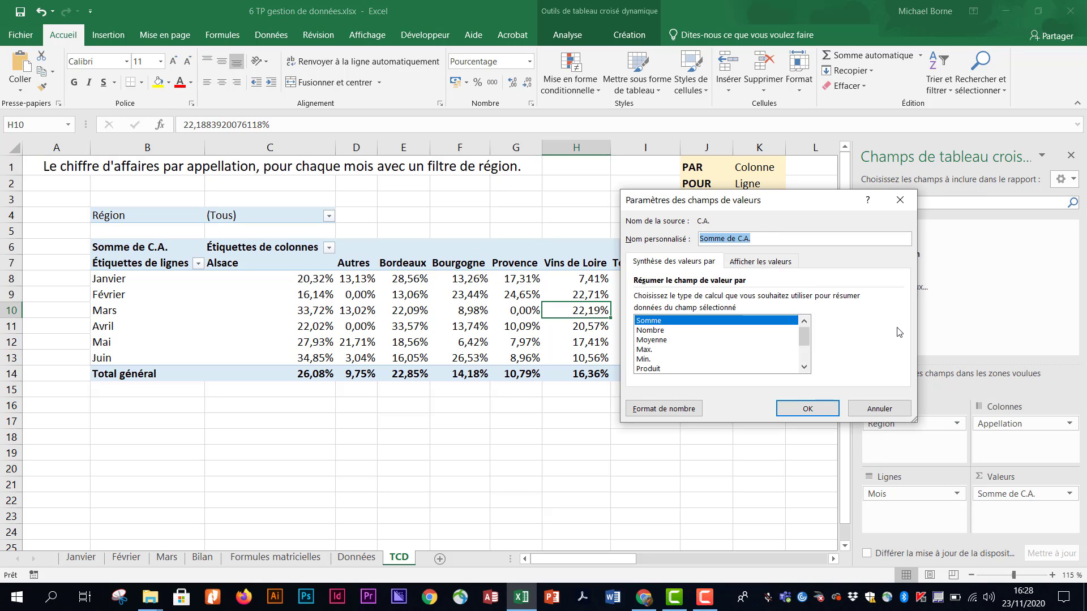
left_click(666, 321)
left_click(768, 265)
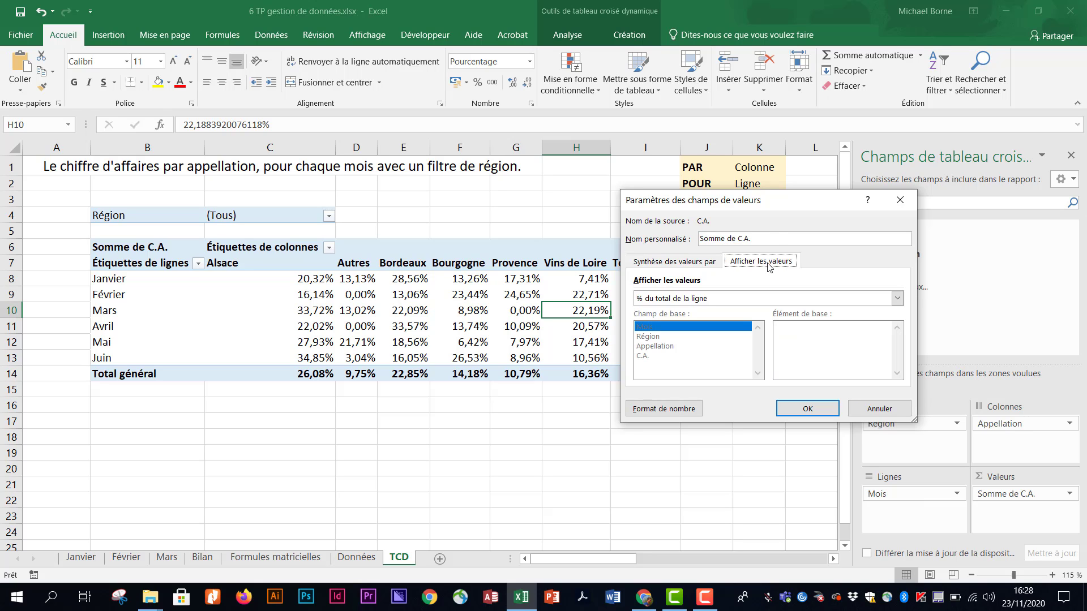
left_click(897, 299)
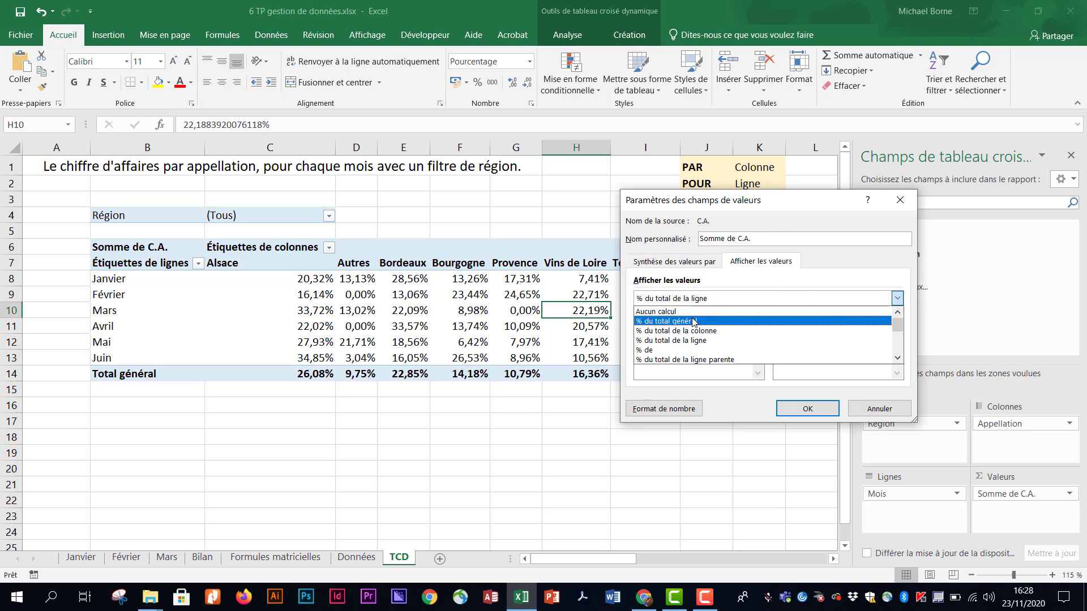
left_click(681, 312)
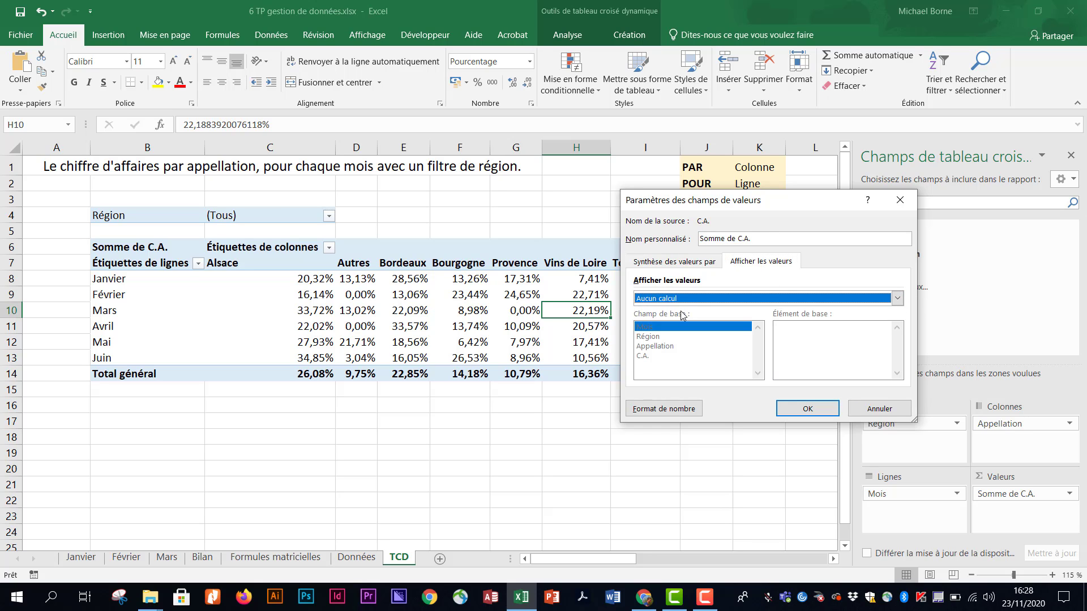
left_click(808, 409)
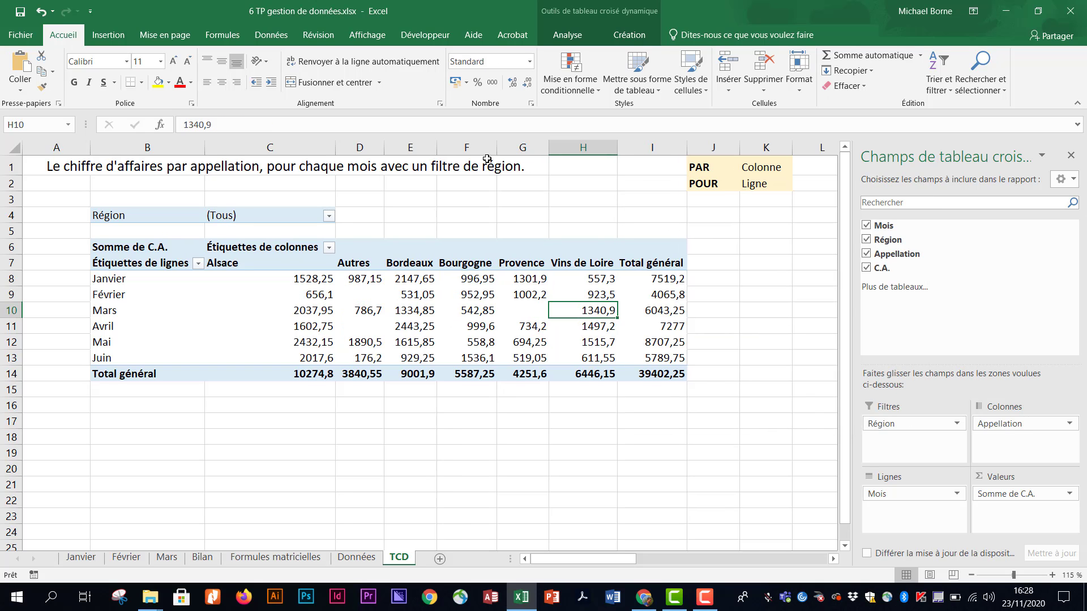
Check the choices offered by the pivot table's Région filter and close the pivot table field list
left_click(329, 216)
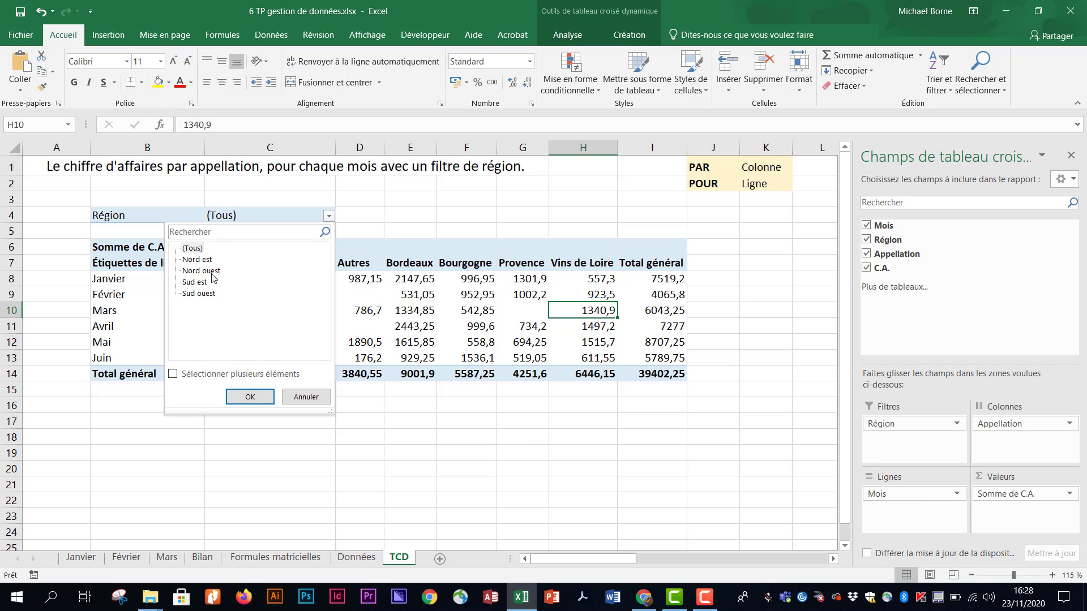
left_click(369, 219)
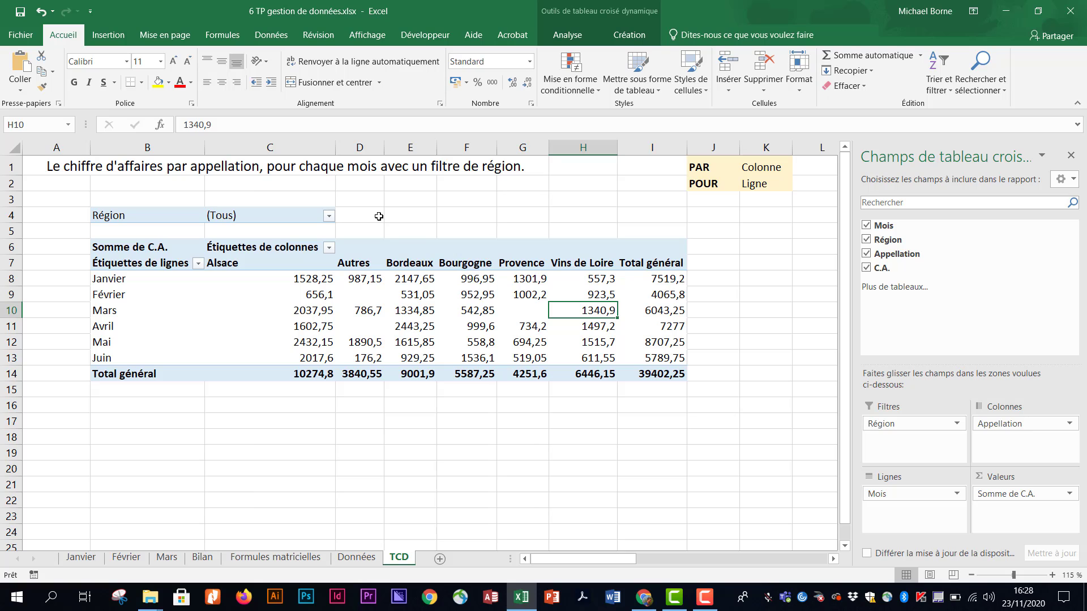
left_click(1073, 155)
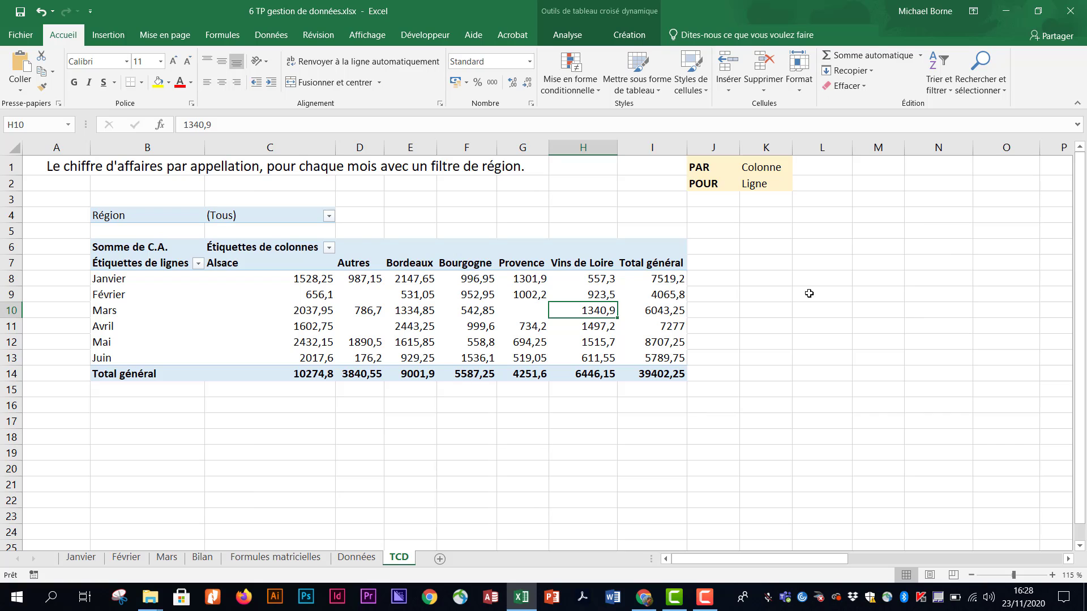
left_click(329, 216)
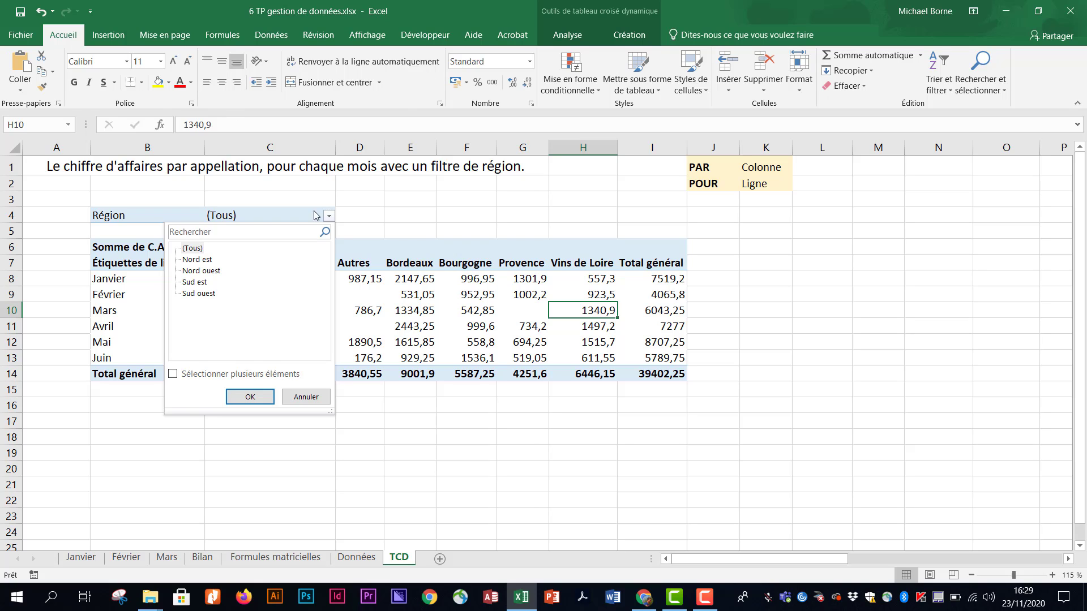
left_click(372, 252)
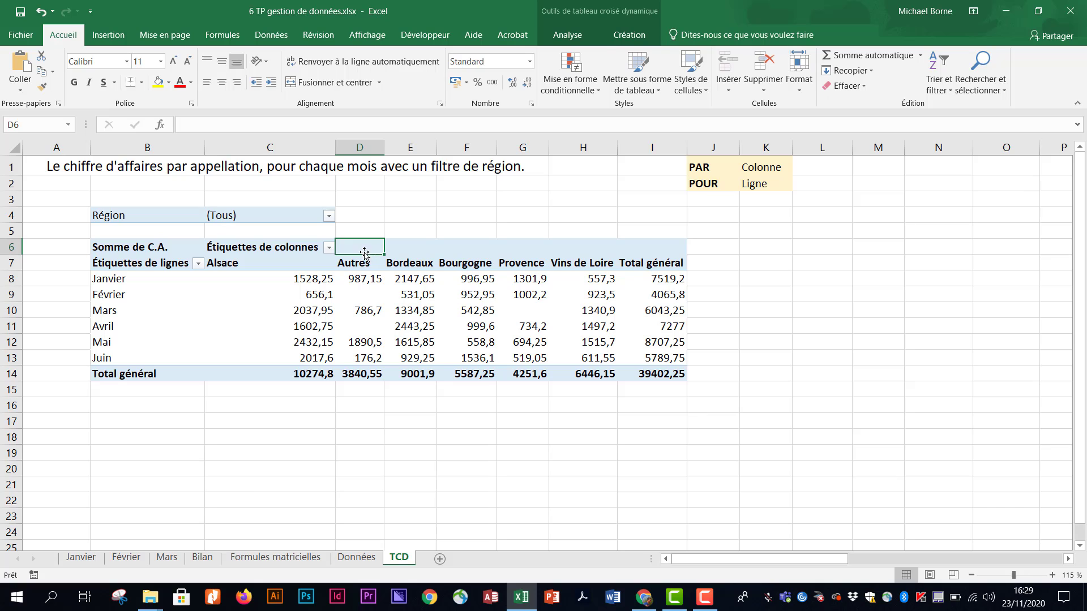
Generate a separate pivot table sheet for each Région with the Afficher les pages de filtre de rapport option
left_click(631, 37)
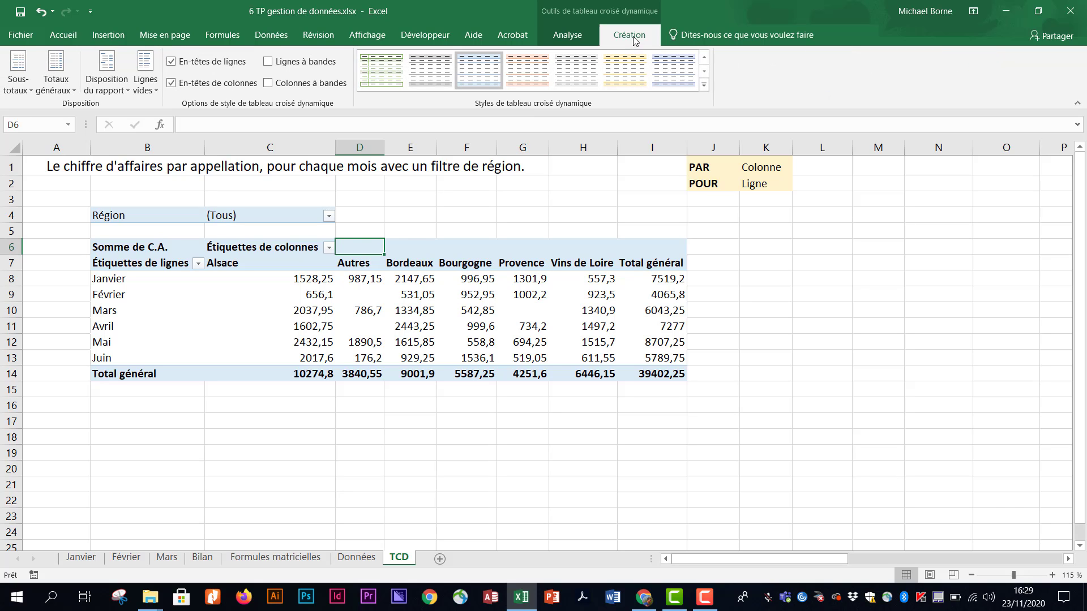
left_click(581, 39)
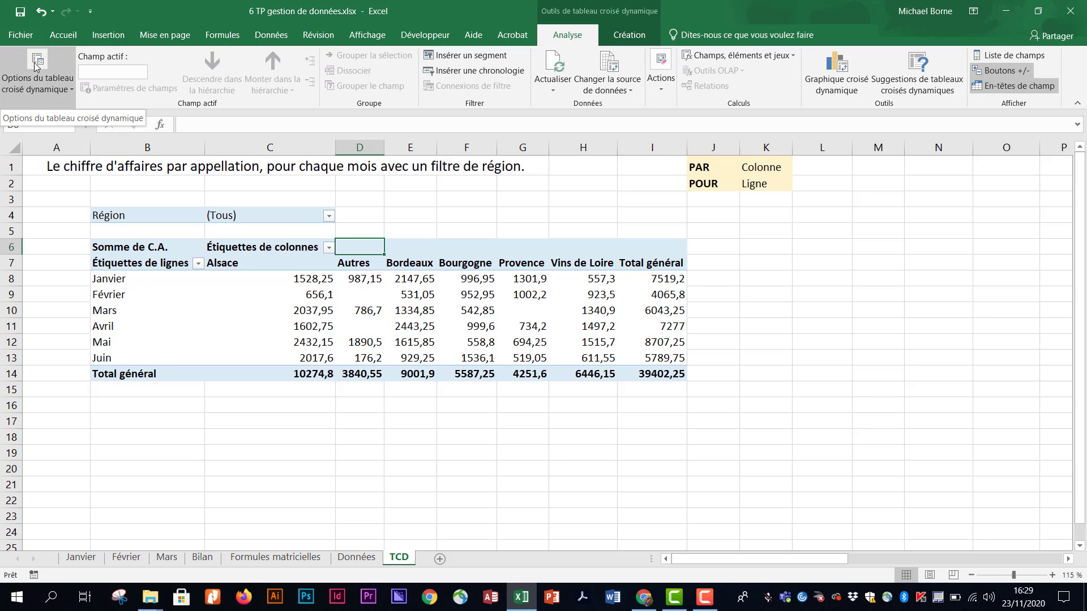
left_click(72, 94)
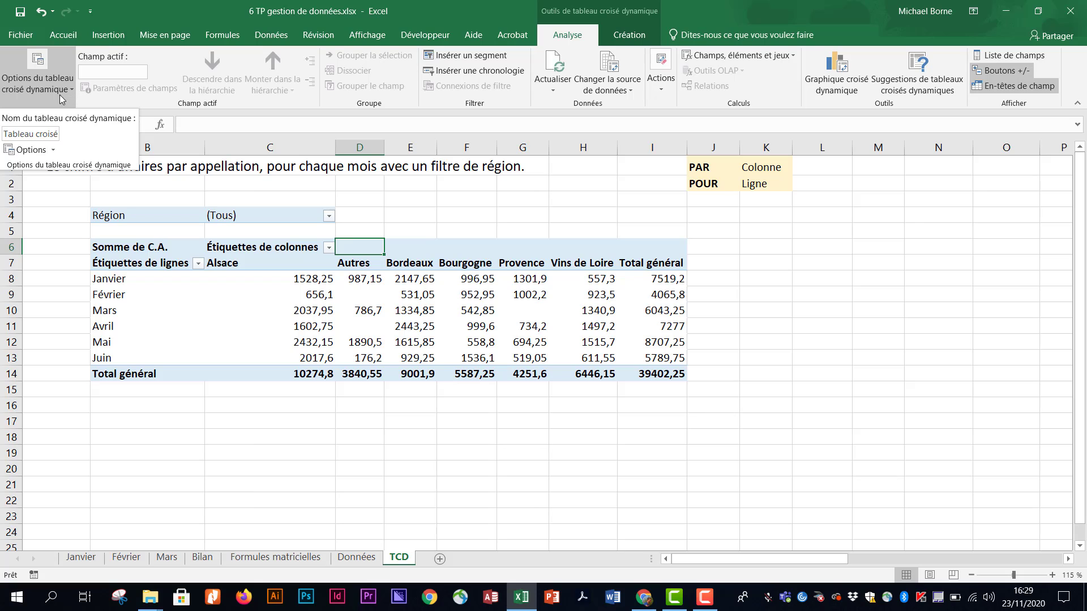
left_click(54, 151)
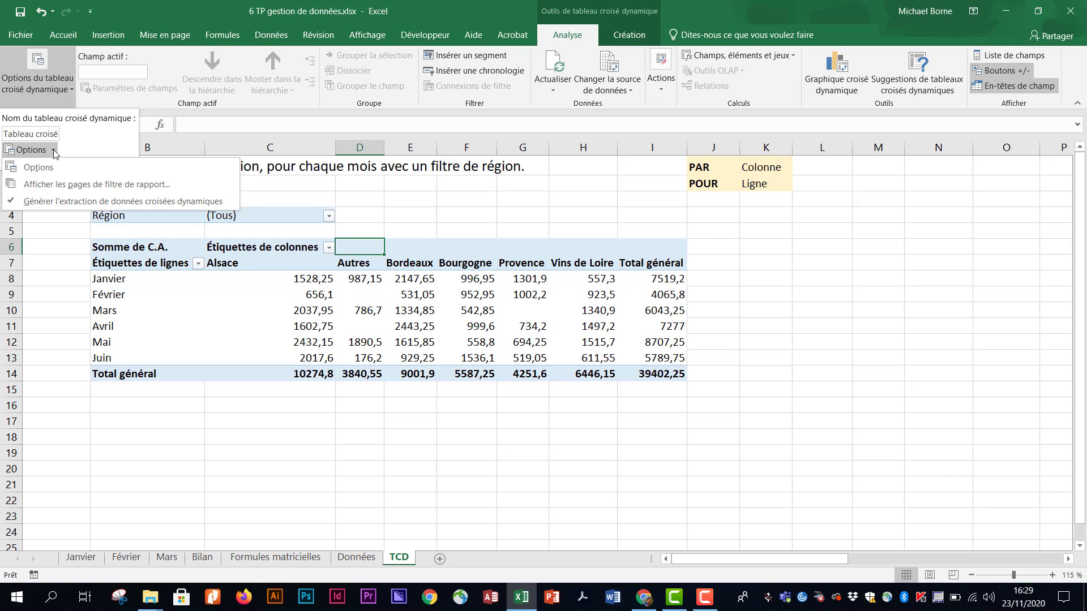
left_click(184, 185)
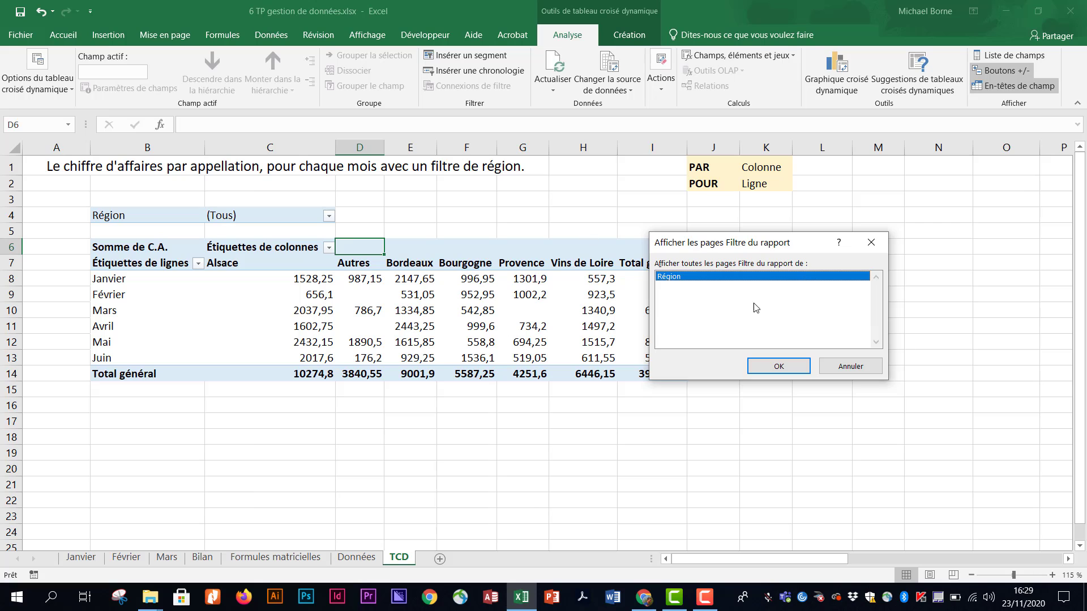
left_click(779, 366)
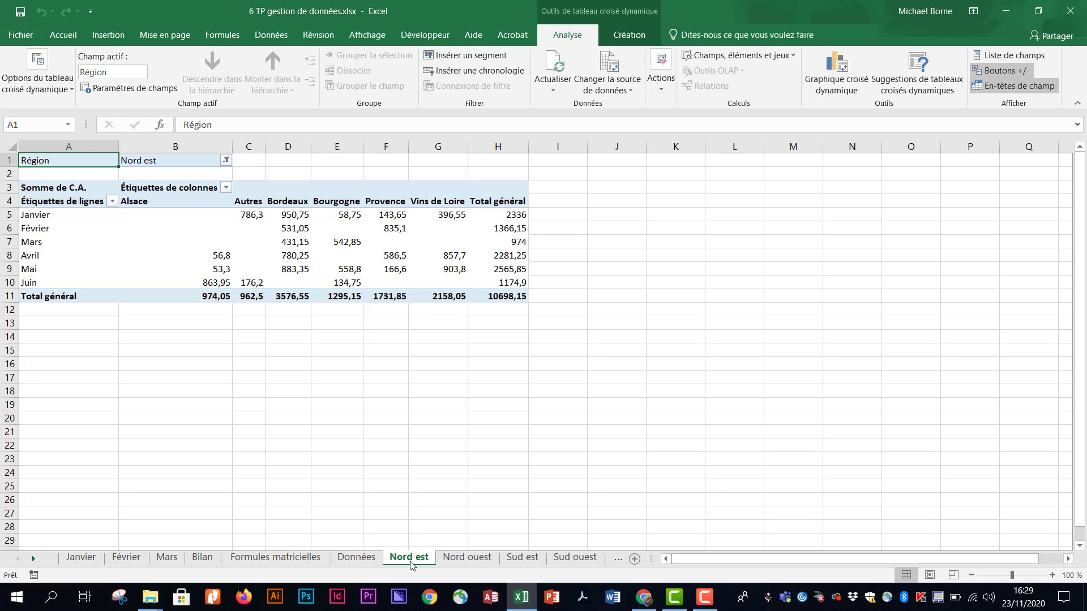
Review the regional pivot tables on the Nord ouest, Sud est and Sud ouest sheets
left_click(461, 559)
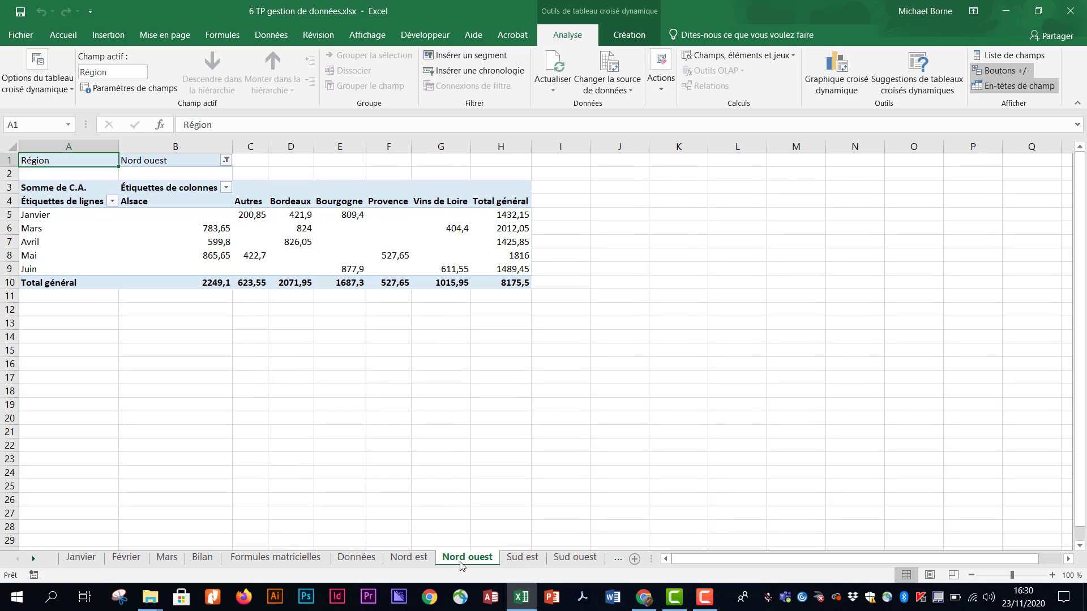
left_click(523, 559)
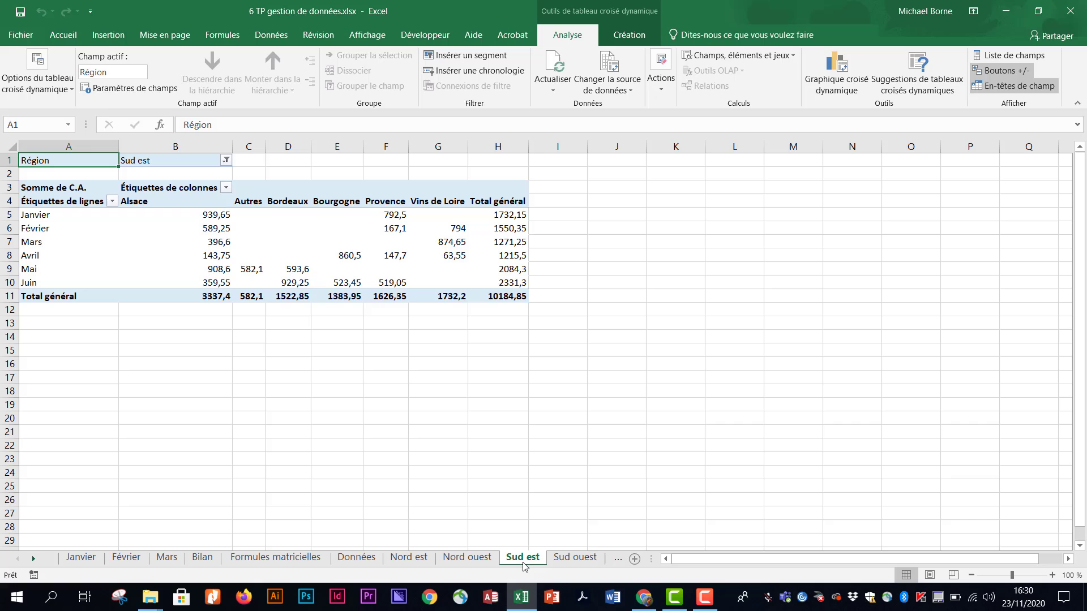
left_click(571, 559)
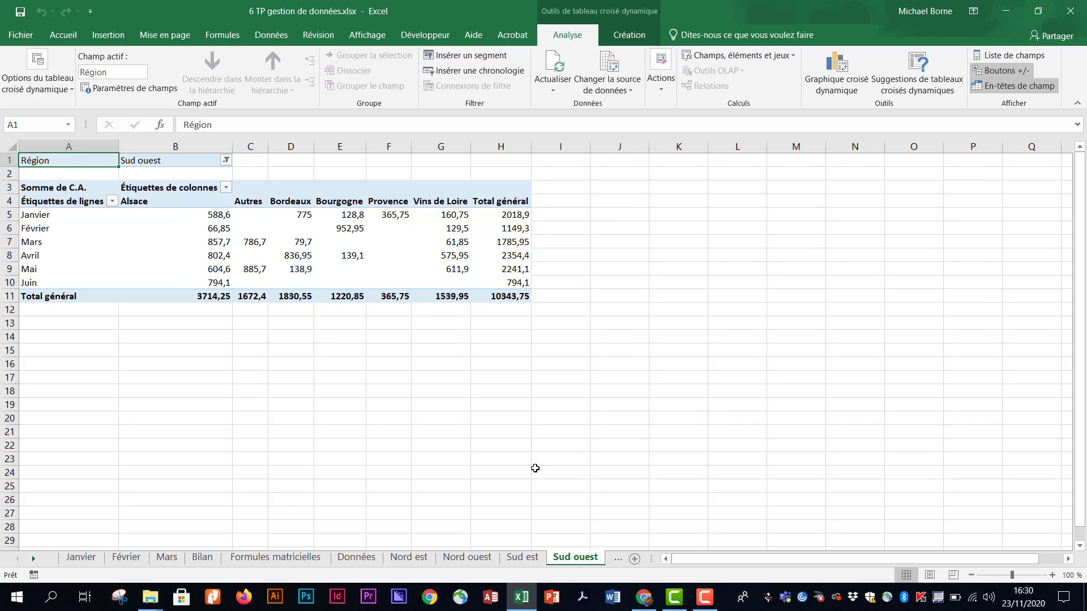